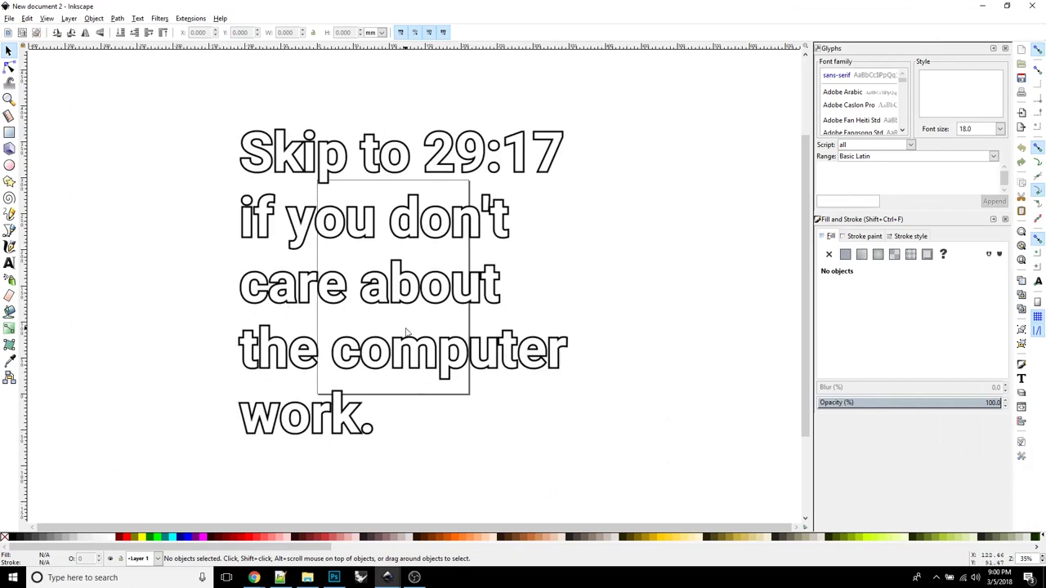
Check the Extensions menu for G-code tools without running anything, and keep millimetres as the unit.
left_click(193, 19)
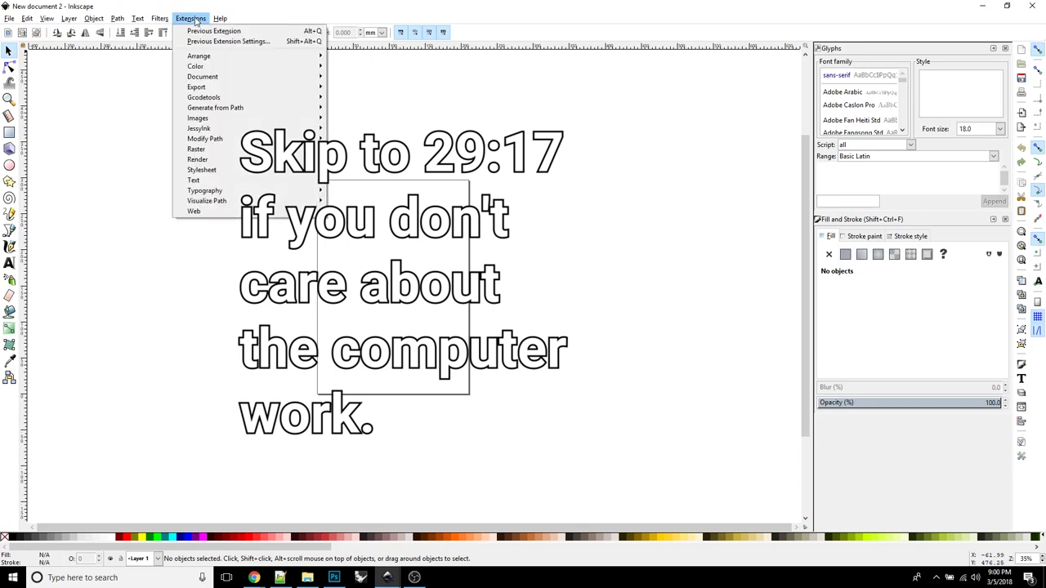
mouse_move(212, 101)
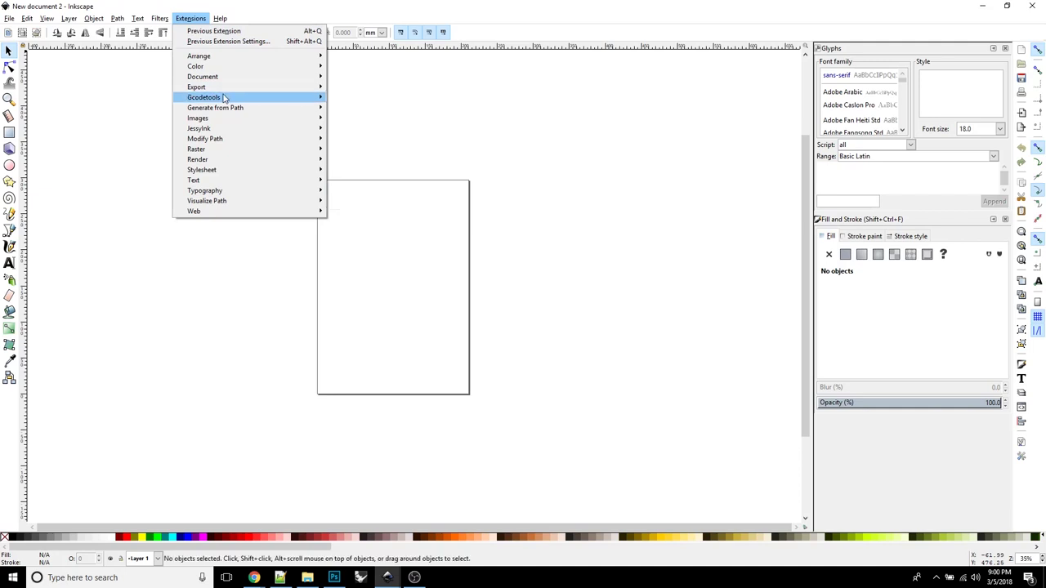
left_click(559, 22)
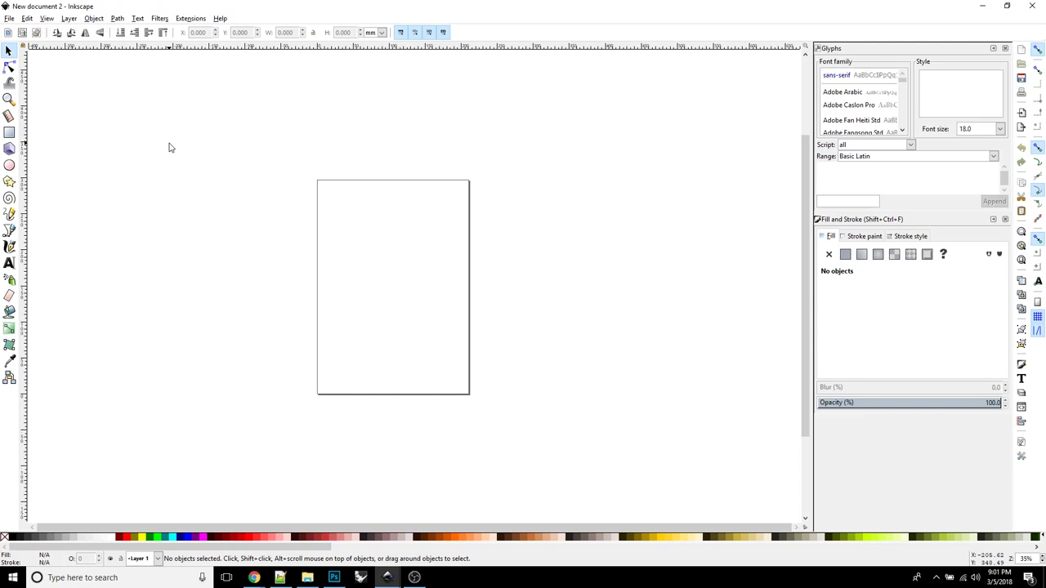
left_click(382, 33)
left_click(374, 46)
In Document Properties, set the page to 85 mm wide by 45 mm high.
left_click(7, 18)
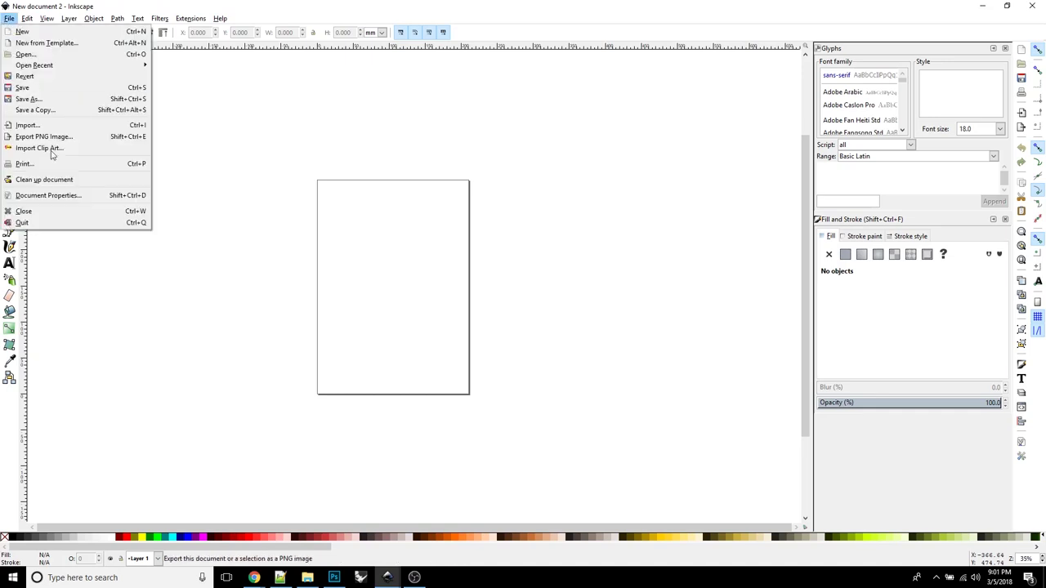
left_click(61, 194)
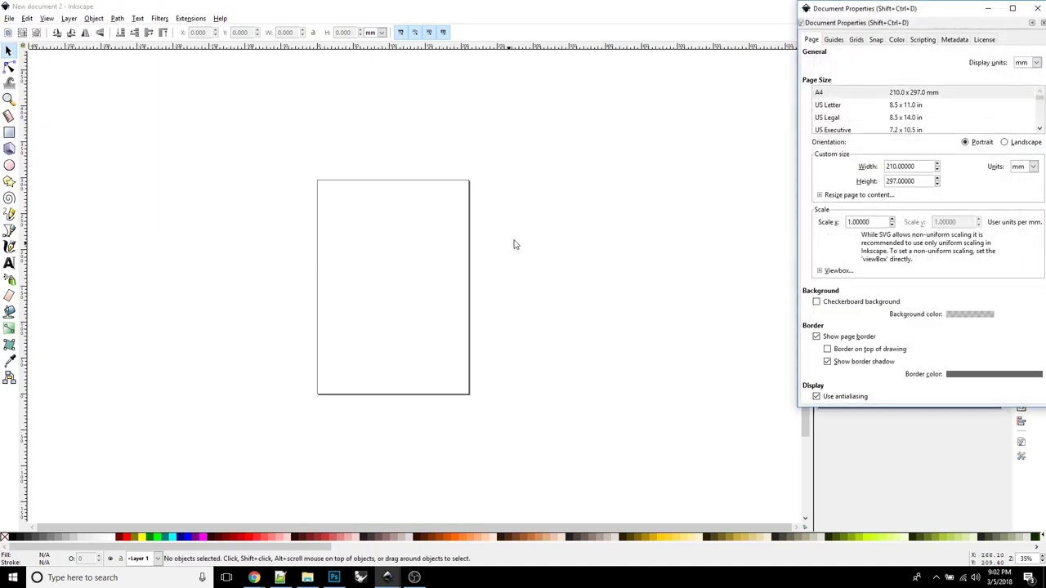
left_click_drag(825, 14, 472, 101)
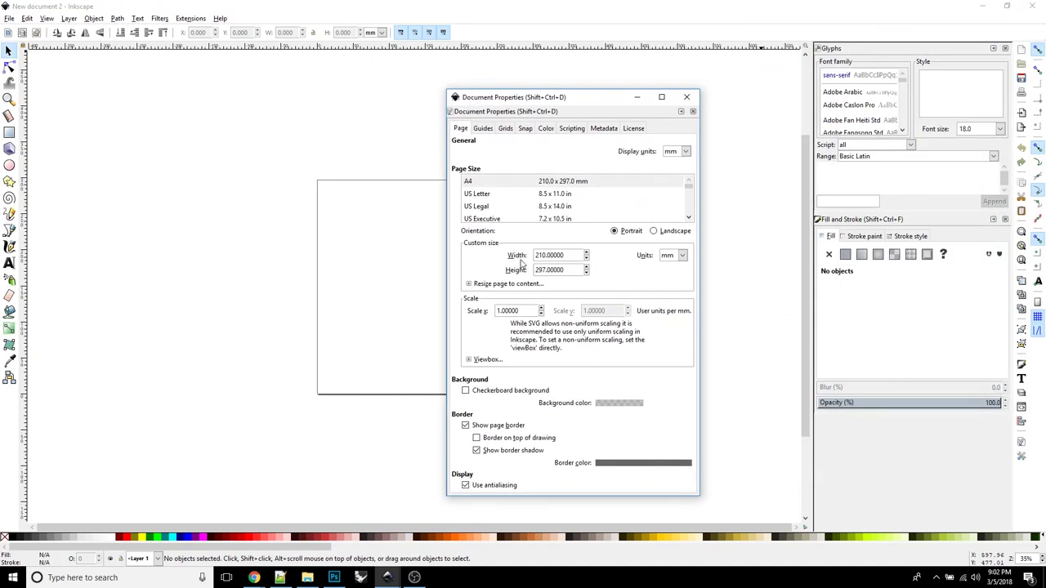
left_click_drag(572, 256, 529, 256)
type("85")
left_click(683, 255)
left_click(683, 256)
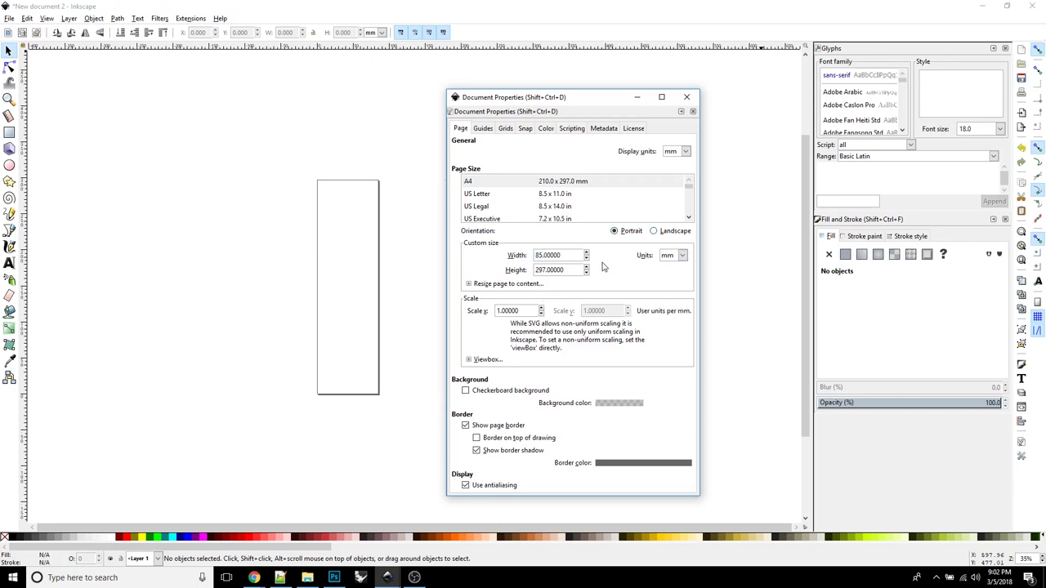
left_click_drag(575, 272, 532, 273)
type("45")
key("Return")
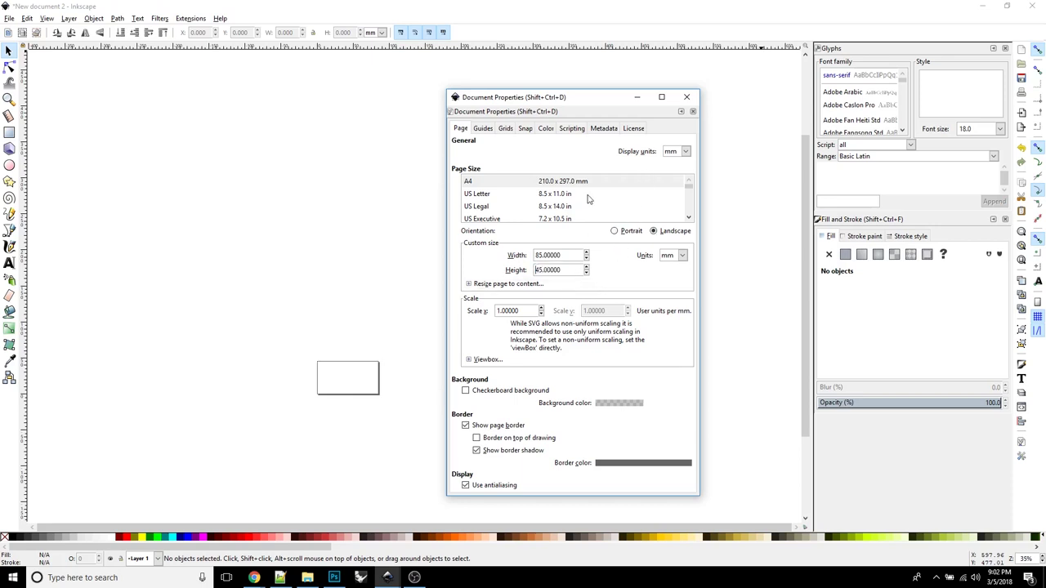
left_click(686, 98)
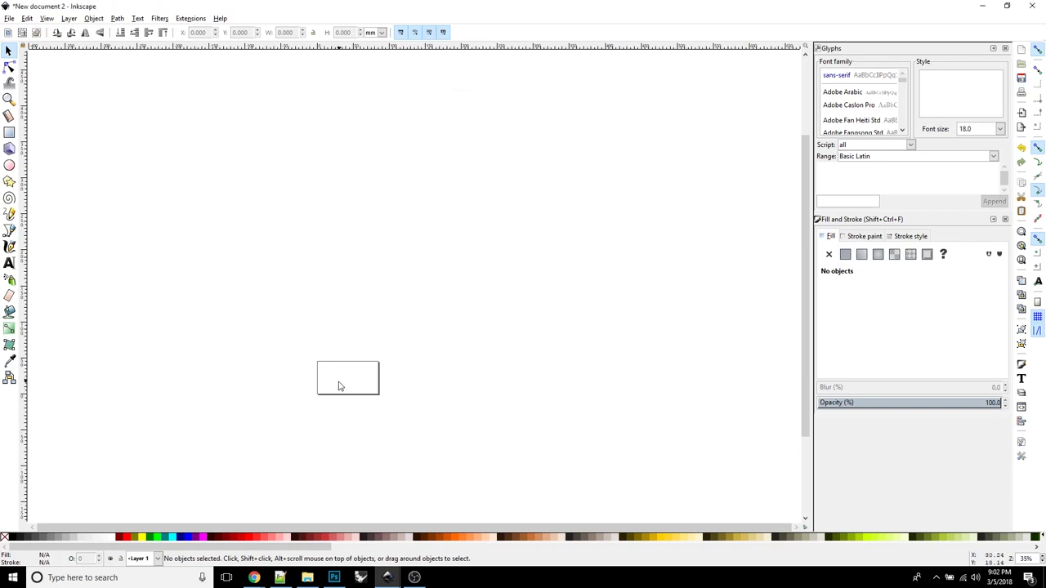
Zoom in and pan so the 85 × 45 mm page fills the canvas centre.
scroll(341, 386, "up", 6)
scroll(349, 377, "down", 1)
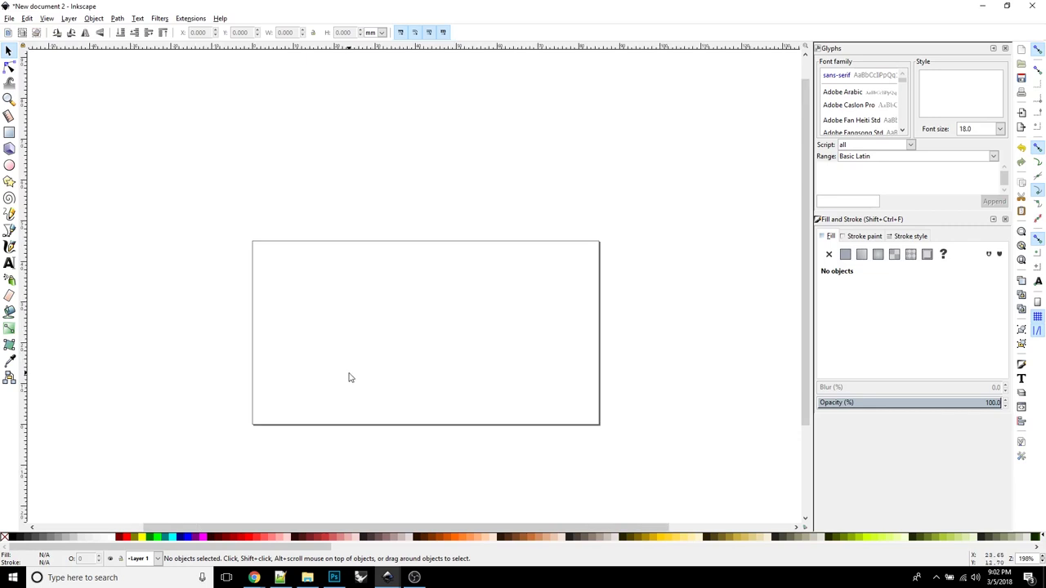
scroll(349, 377, "down", 2)
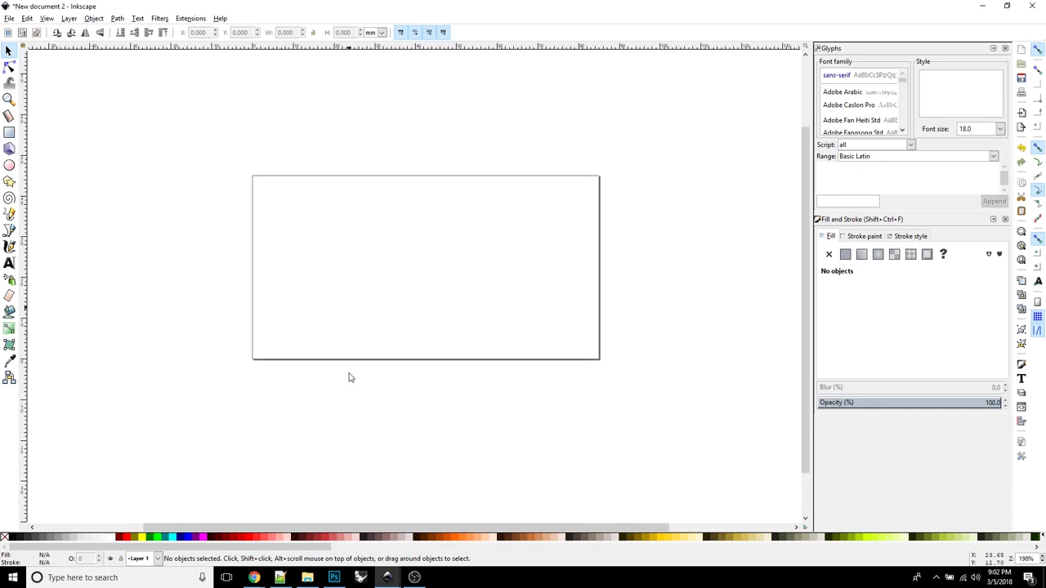
scroll(349, 378, "up", 1)
scroll(349, 377, "down", 2)
scroll(426, 274, "up", 1)
scroll(426, 274, "down", 1)
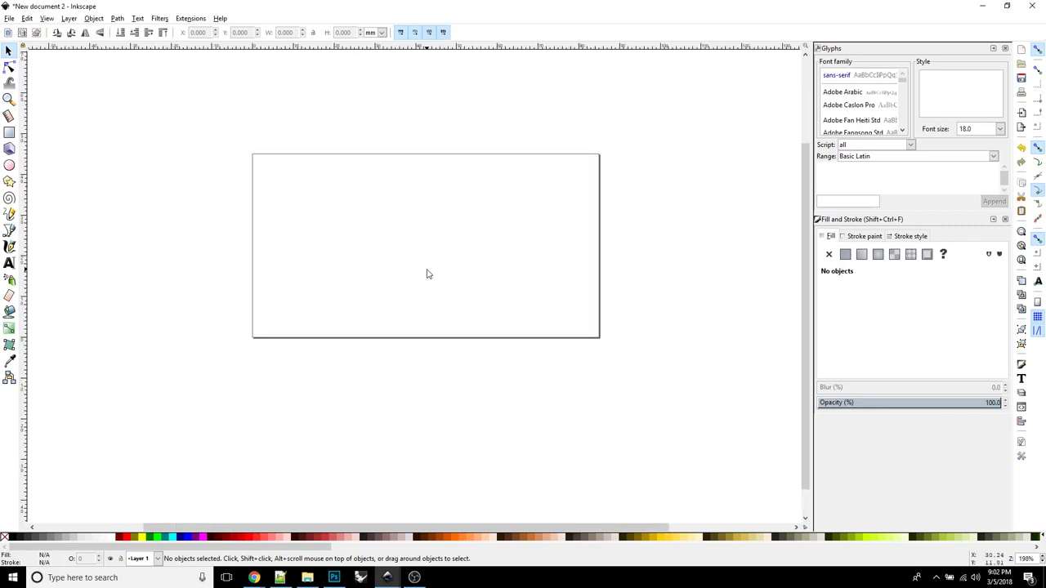
scroll(426, 272, "up", 1)
scroll(426, 272, "down", 1)
scroll(429, 270, "down", 1)
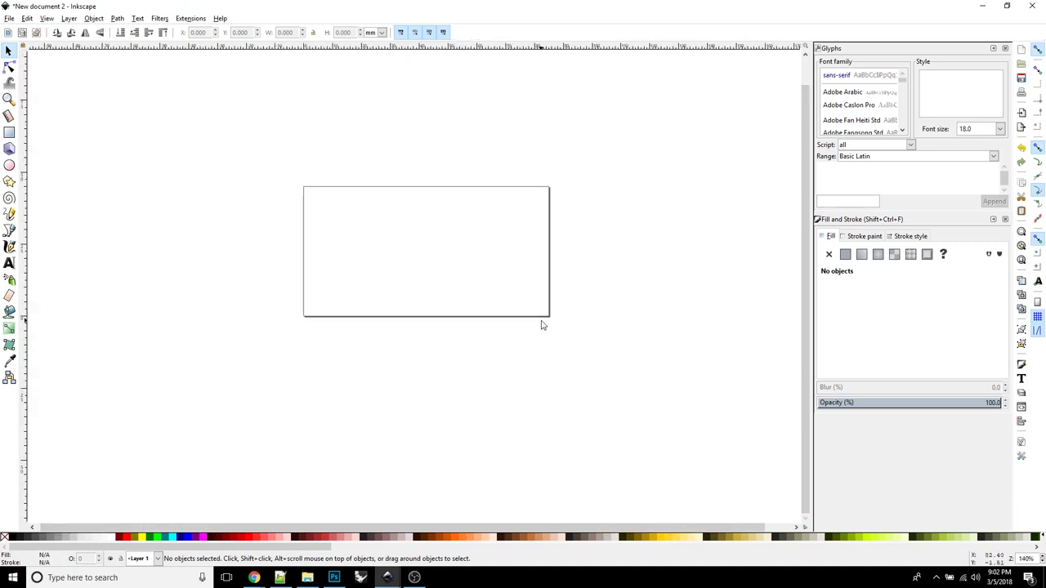
left_click_drag(542, 322, 570, 357)
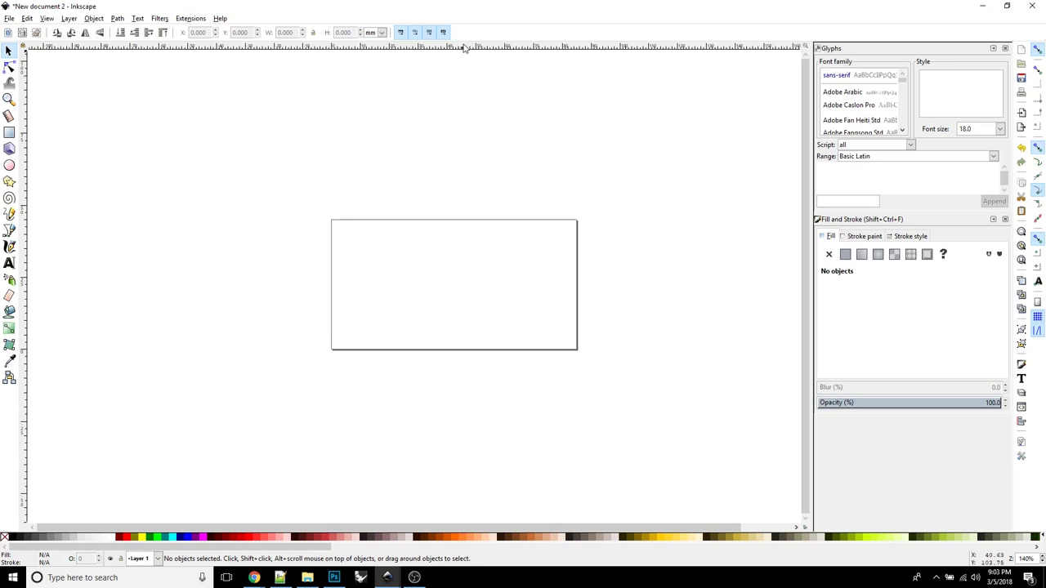
Drag two horizontal guides from the top ruler and vertical guides from the left ruler onto the page.
left_click_drag(463, 47, 452, 240)
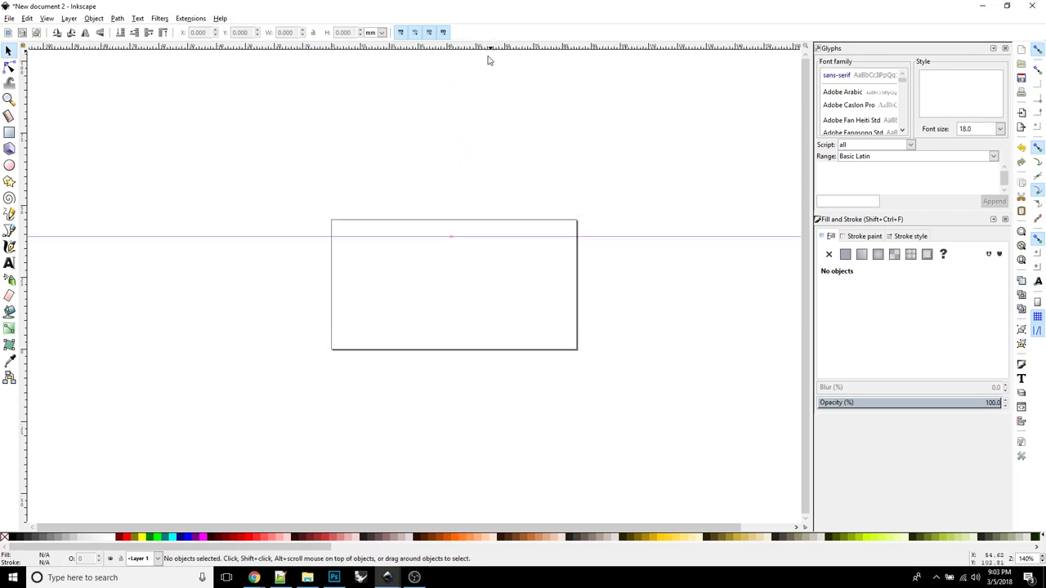
left_click_drag(488, 47, 472, 340)
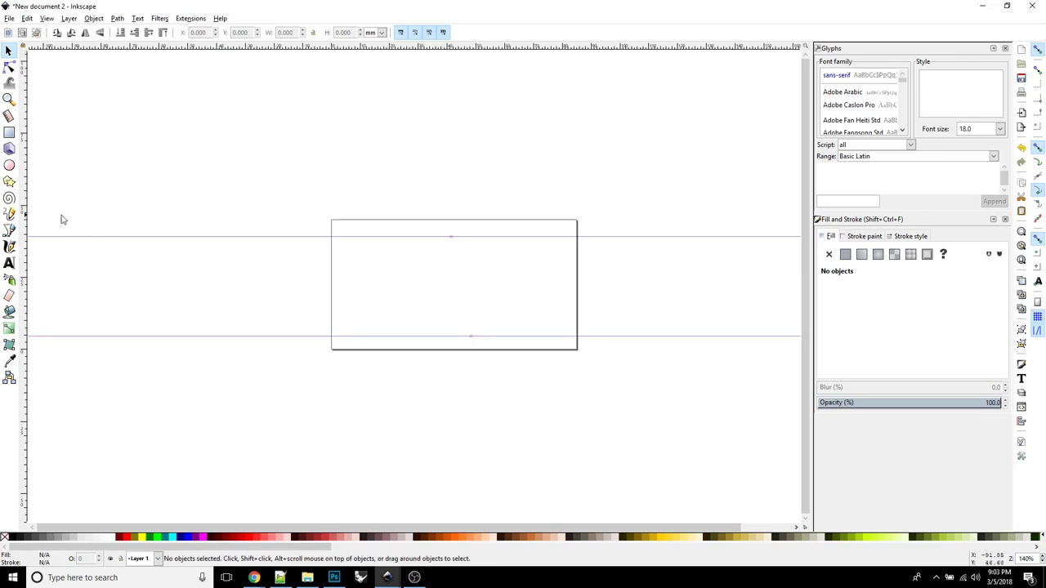
left_click_drag(24, 187, 342, 203)
left_click_drag(23, 113, 418, 152)
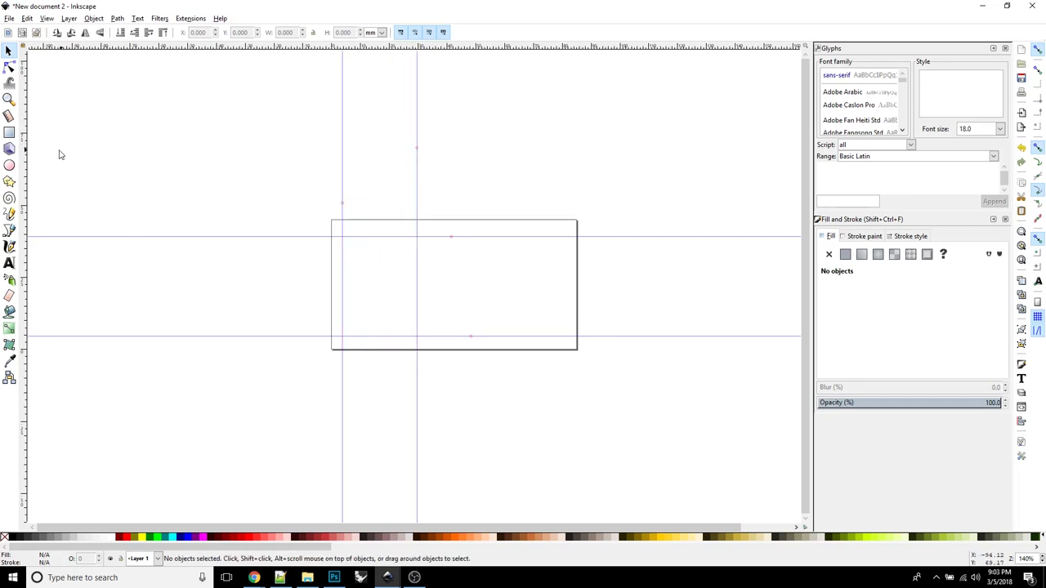
left_click_drag(24, 121, 424, 128)
left_click_drag(25, 120, 432, 168)
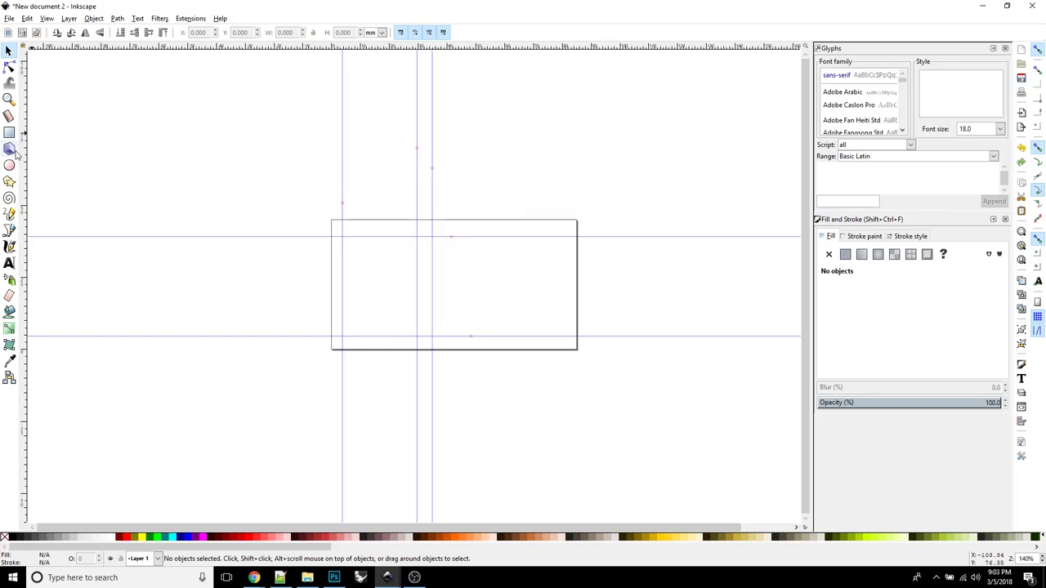
left_click_drag(23, 166, 505, 172)
left_click_drag(23, 184, 520, 176)
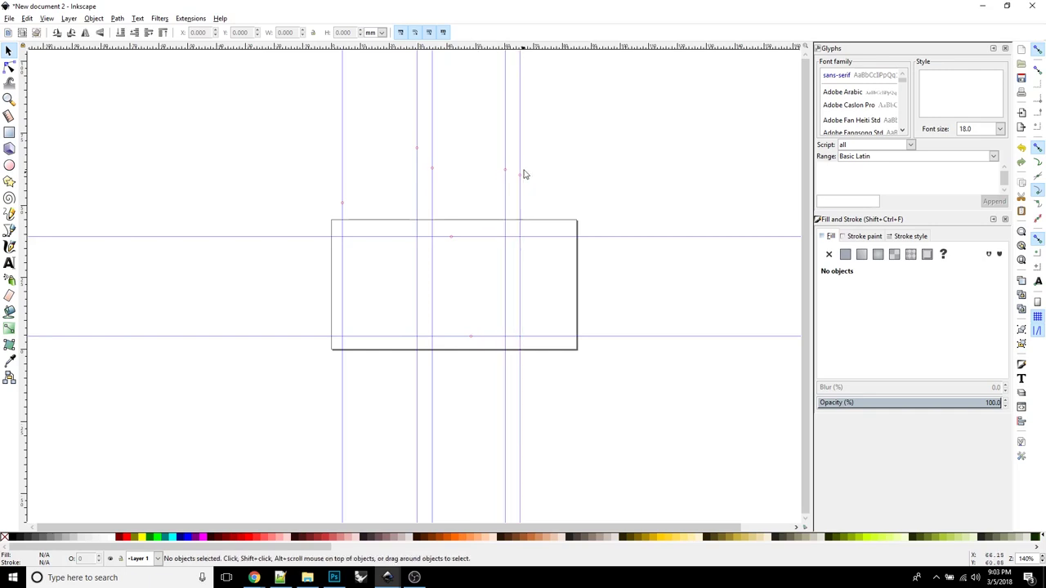
left_click_drag(25, 135, 563, 183)
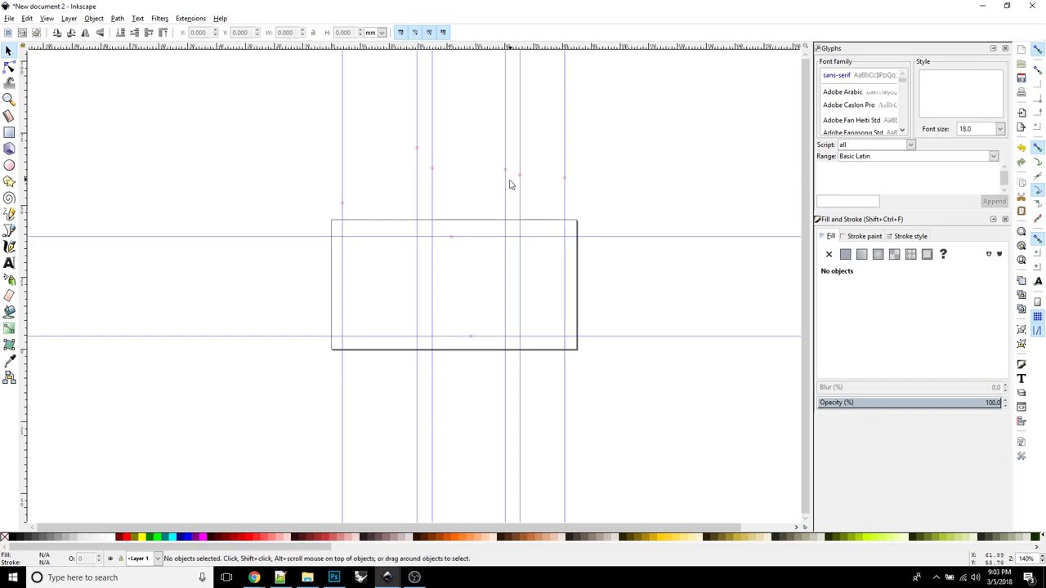
Reposition the inner vertical guides and nudge the outer guides to tidy spacing and margins.
key("alt")
scroll(437, 192, "up", 2)
scroll(438, 192, "down", 2)
left_click_drag(418, 189, 404, 189)
left_click_drag(432, 197, 423, 205)
left_click_drag(505, 206, 571, 204)
left_click_drag(343, 162, 334, 158)
left_click_drag(570, 155, 574, 154)
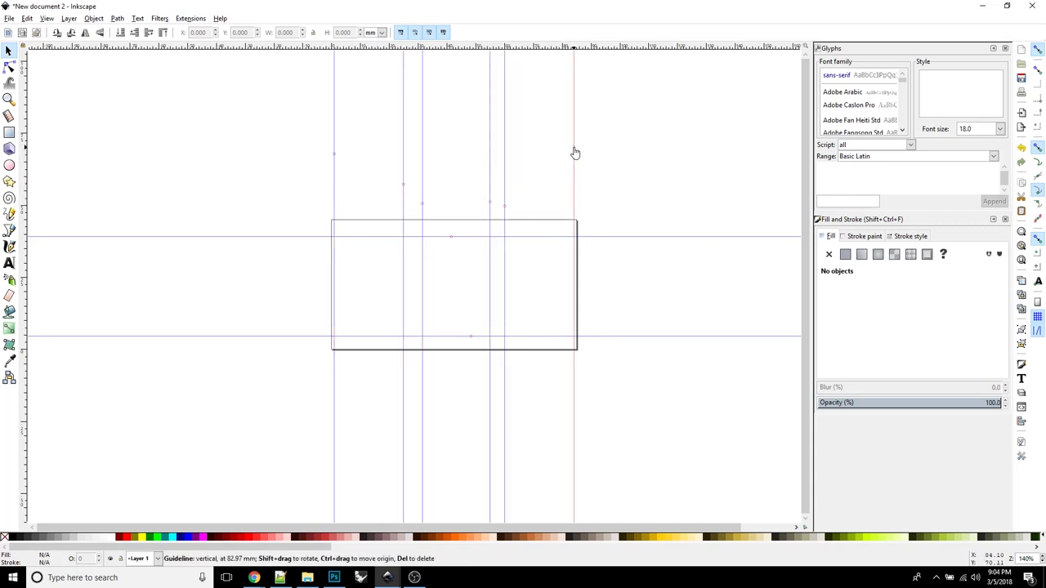
left_click_drag(616, 237, 616, 230)
left_click_drag(617, 335, 617, 340)
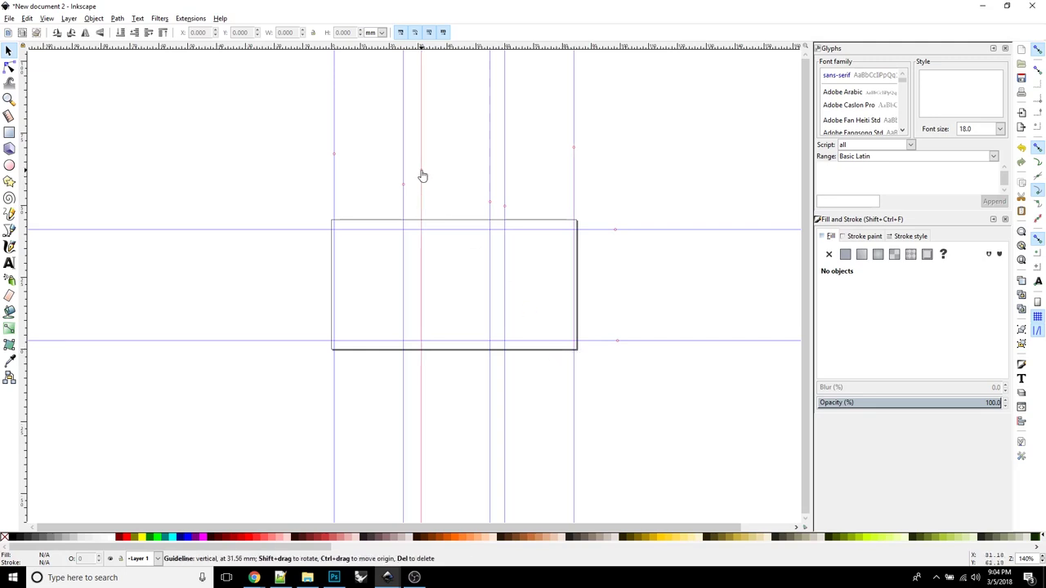
left_click_drag(422, 176, 419, 175)
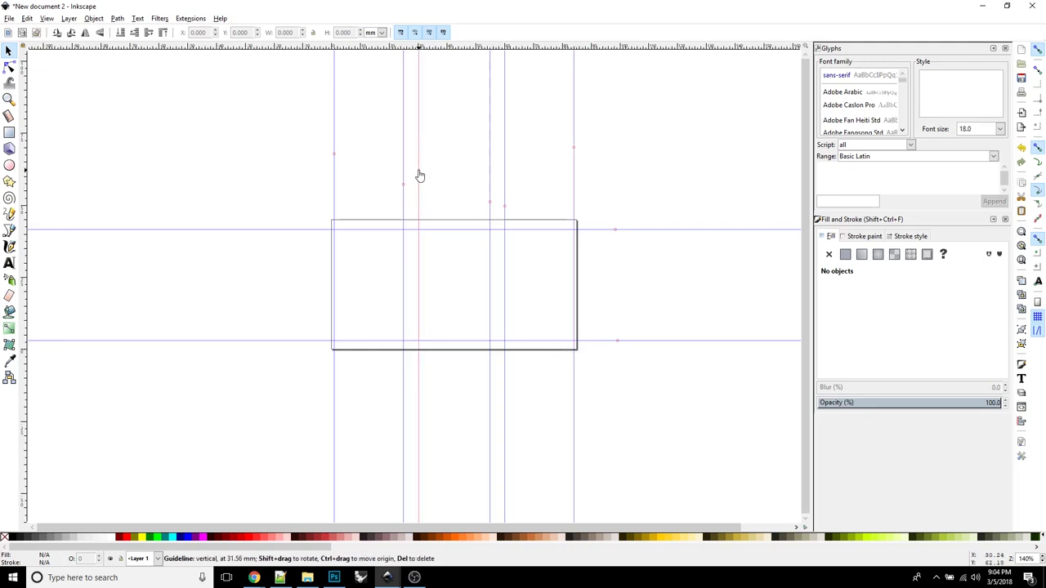
Draw the D as a closed Bezier path along the leftmost guides.
left_click(10, 230)
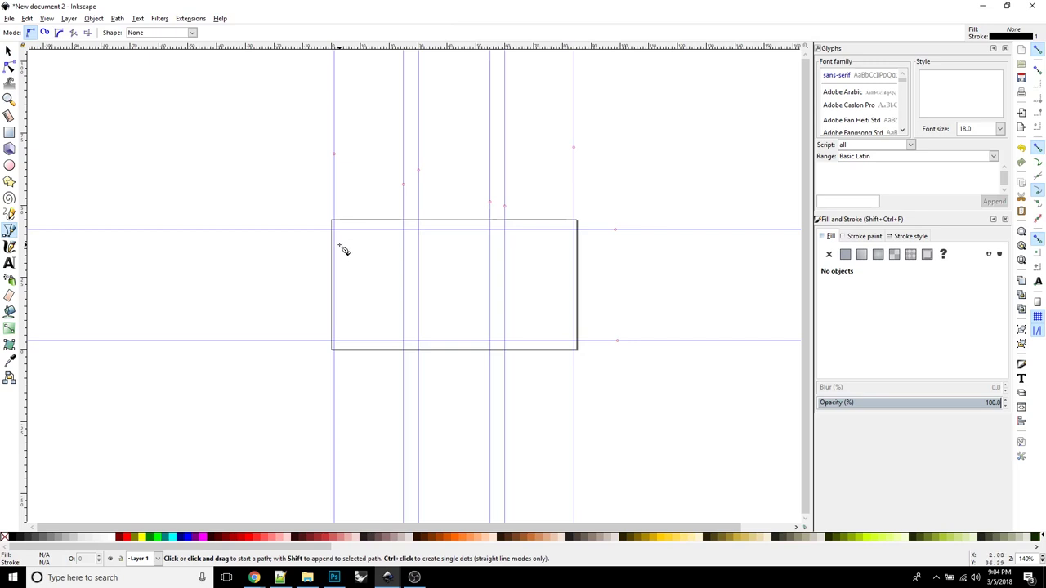
left_click(339, 246)
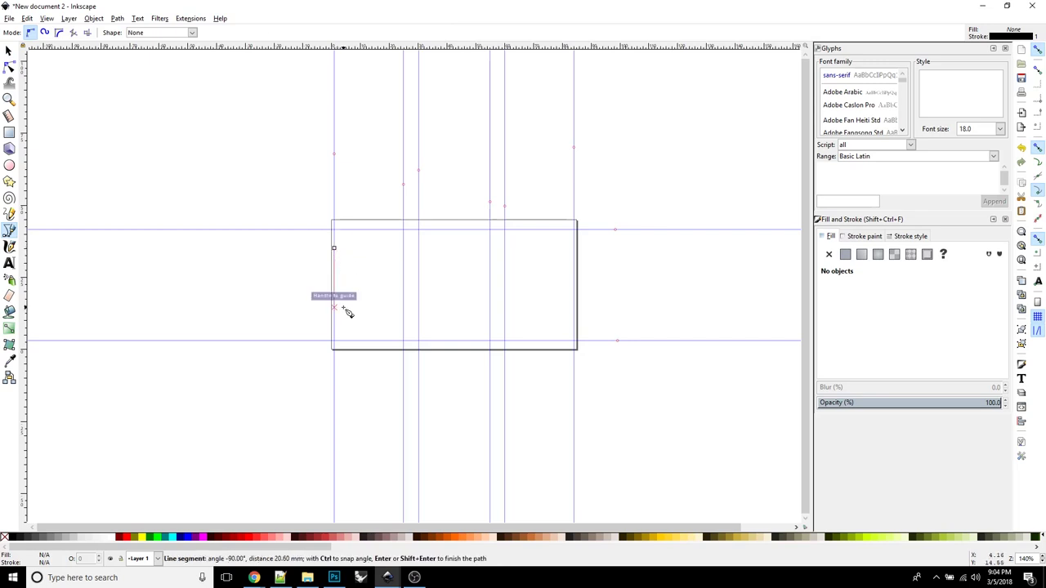
left_click(342, 312)
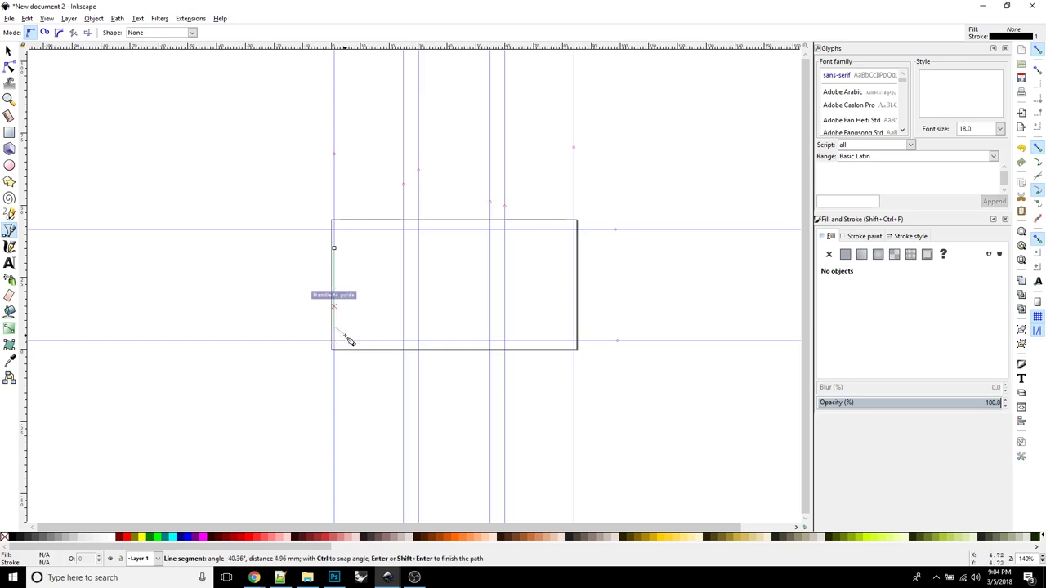
left_click(339, 327)
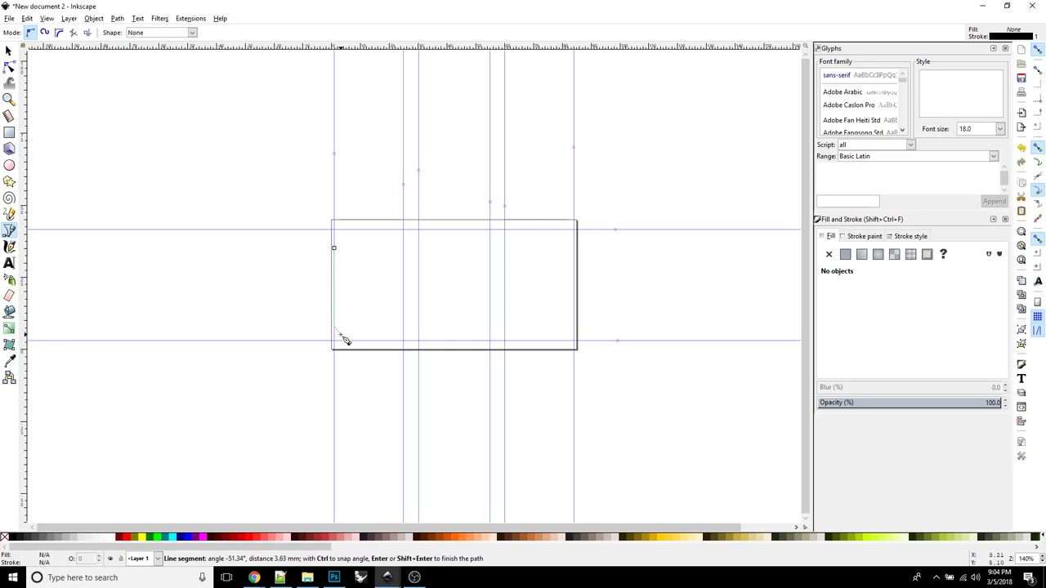
left_click_drag(344, 344, 366, 367)
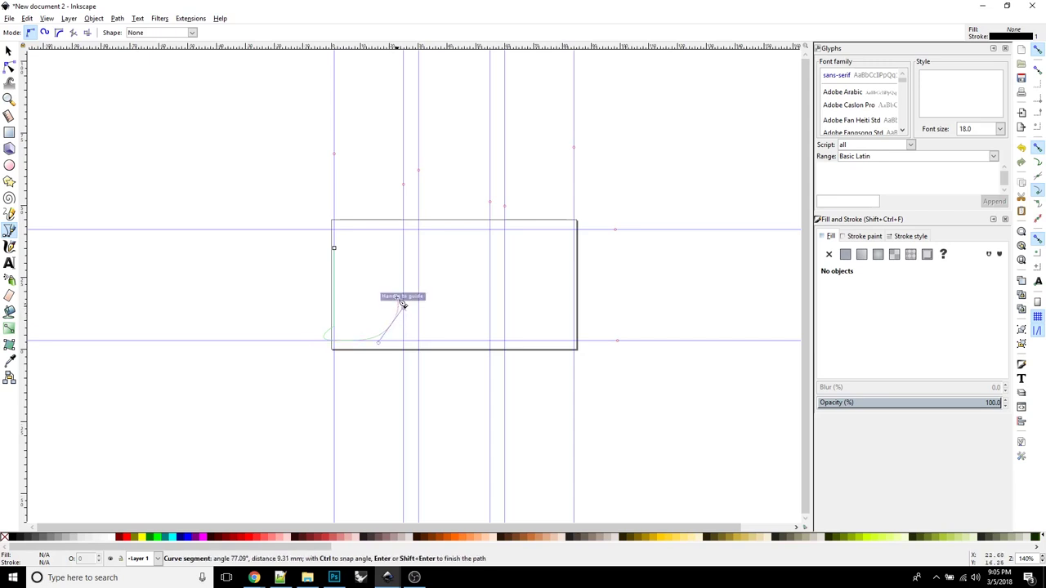
left_click_drag(405, 258, 333, 228)
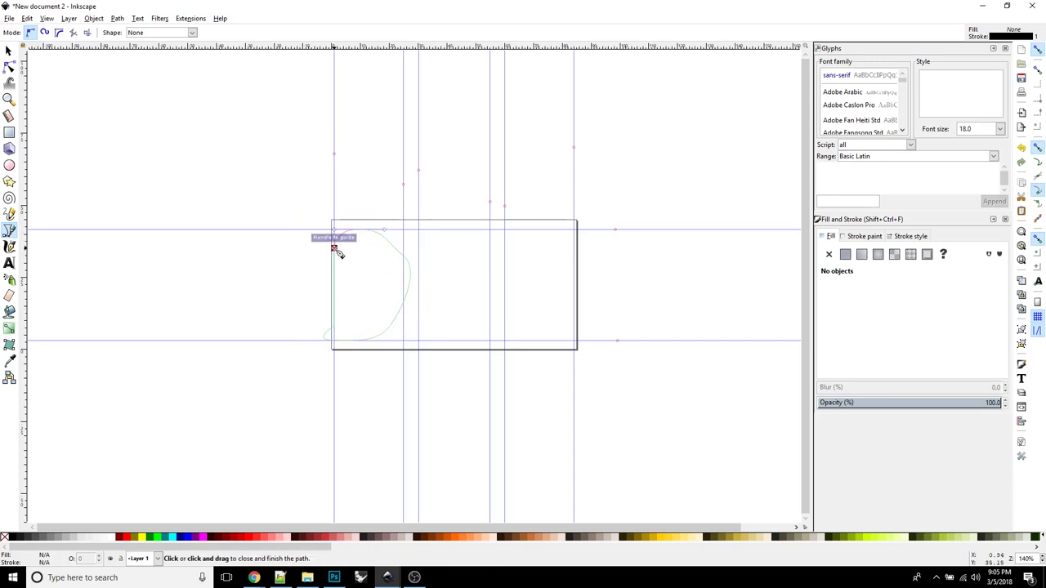
left_click(338, 251)
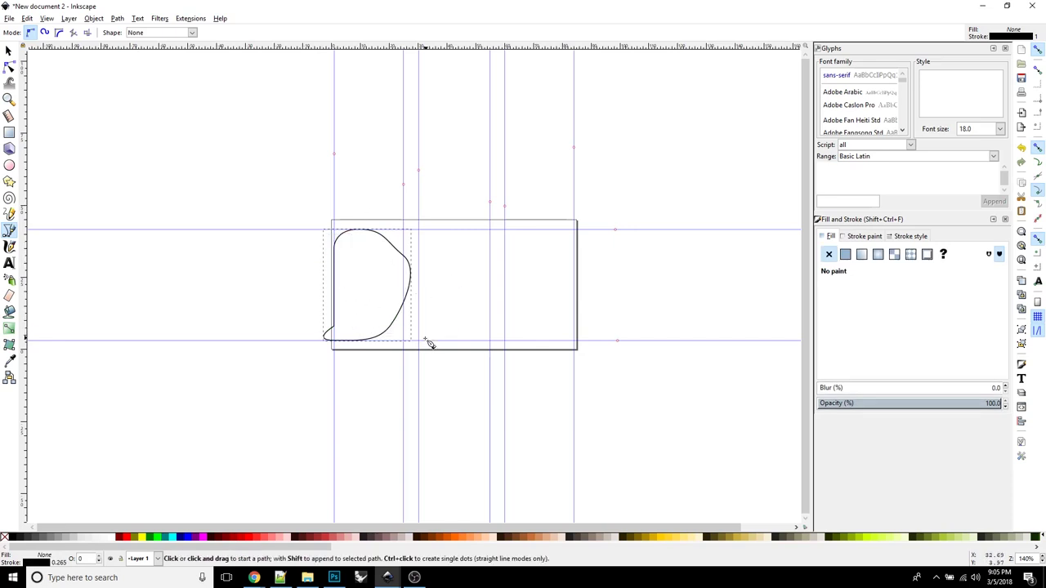
Draw the A's rounded-top arch and a short horizontal crossbar inside it.
left_click(421, 343)
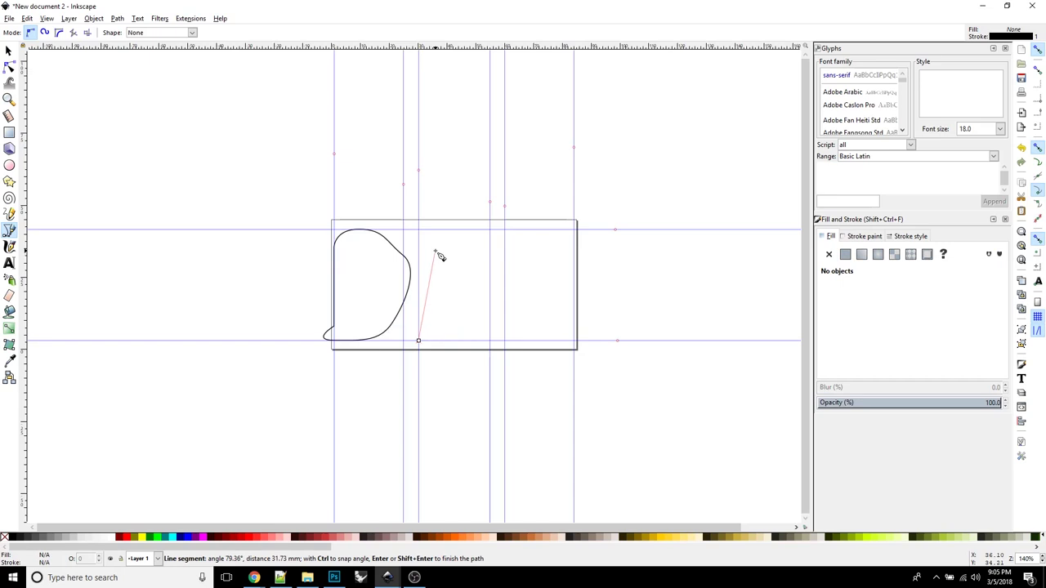
left_click_drag(447, 231, 465, 234)
double_click(489, 340)
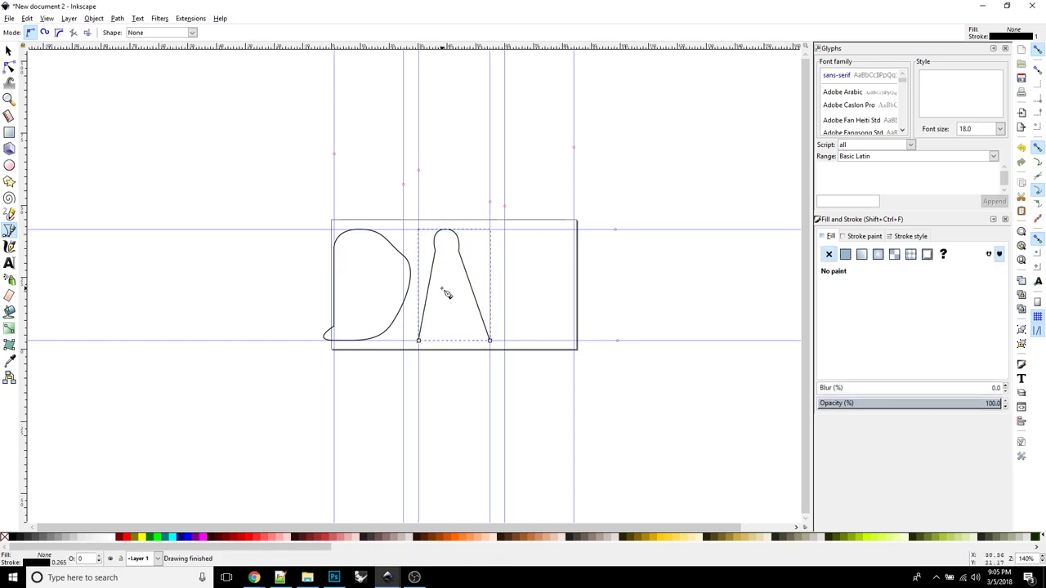
left_click(440, 288)
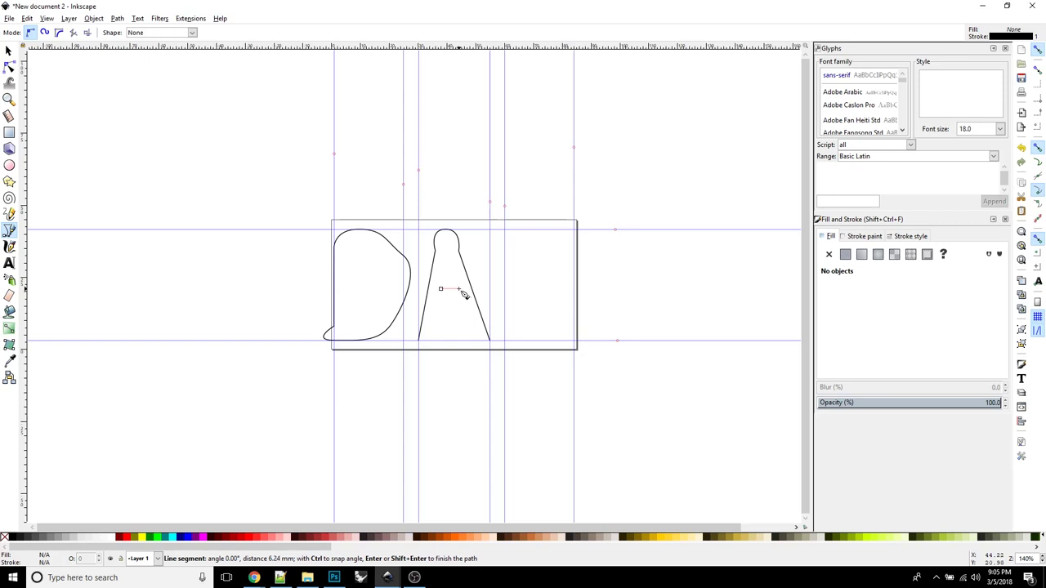
left_click(456, 289)
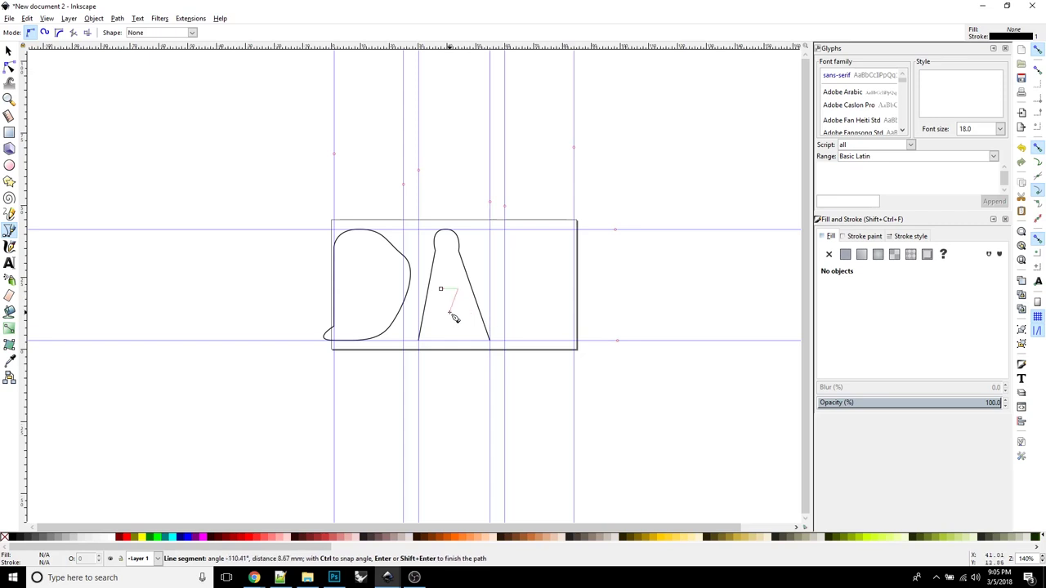
key("Return")
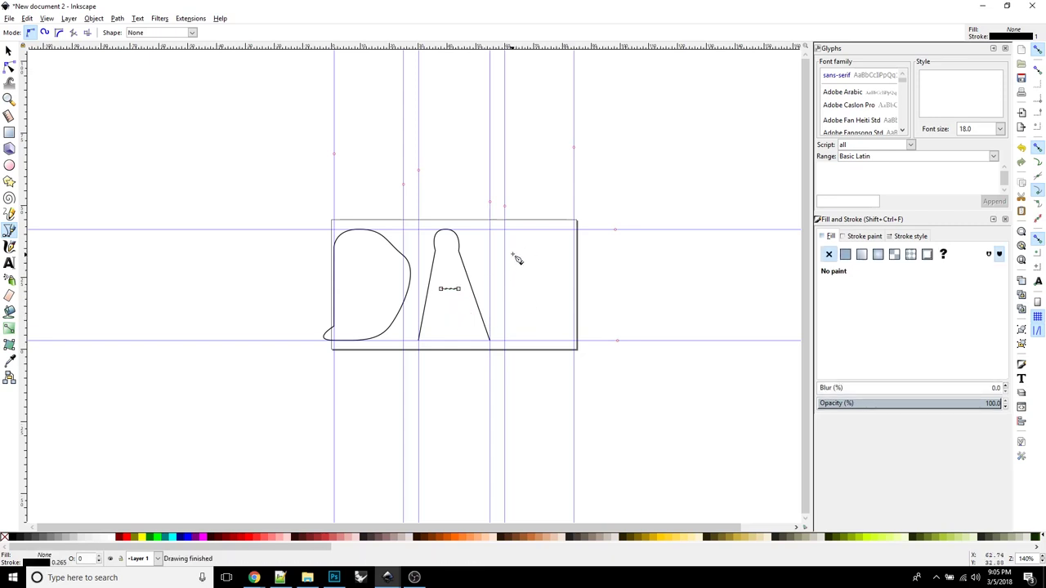
Draw the X as a four-corner pen path between the guides.
left_click(575, 229)
left_click(504, 342)
left_click(574, 342)
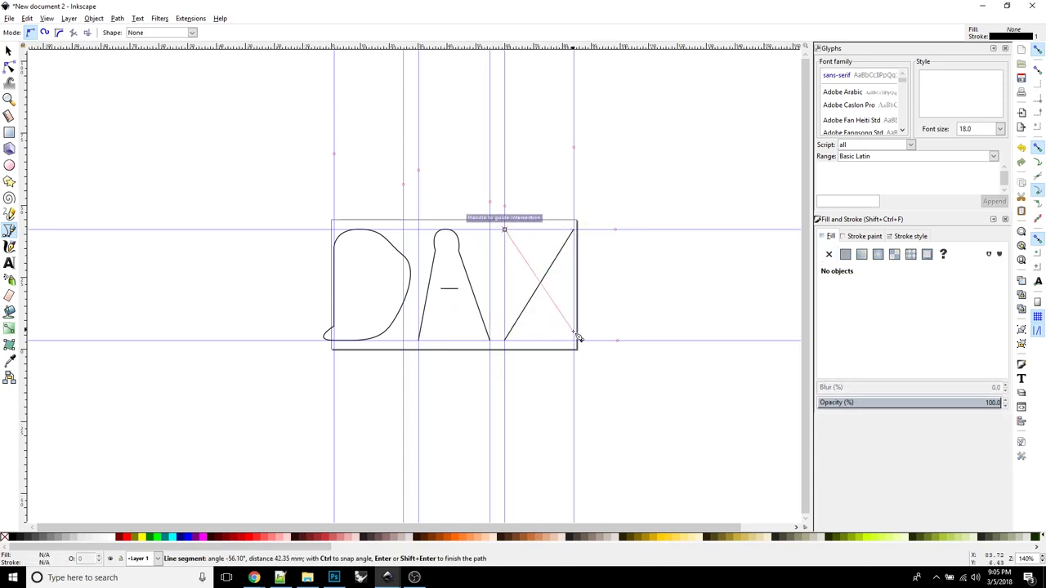
left_click(504, 229)
key("Return")
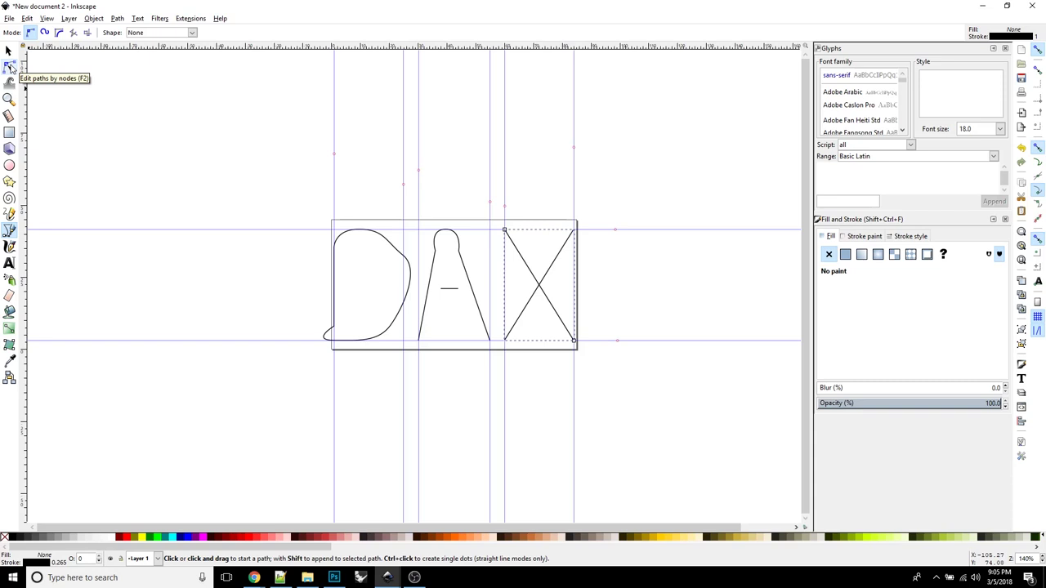
Shrink one X diagonal down toward its top-left corner.
left_click(10, 67)
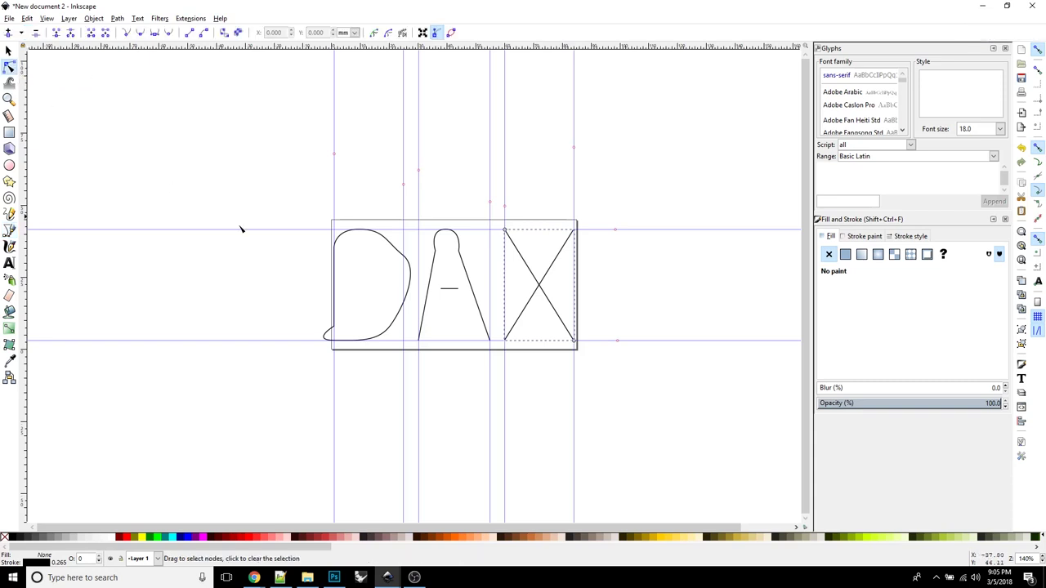
left_click(574, 342)
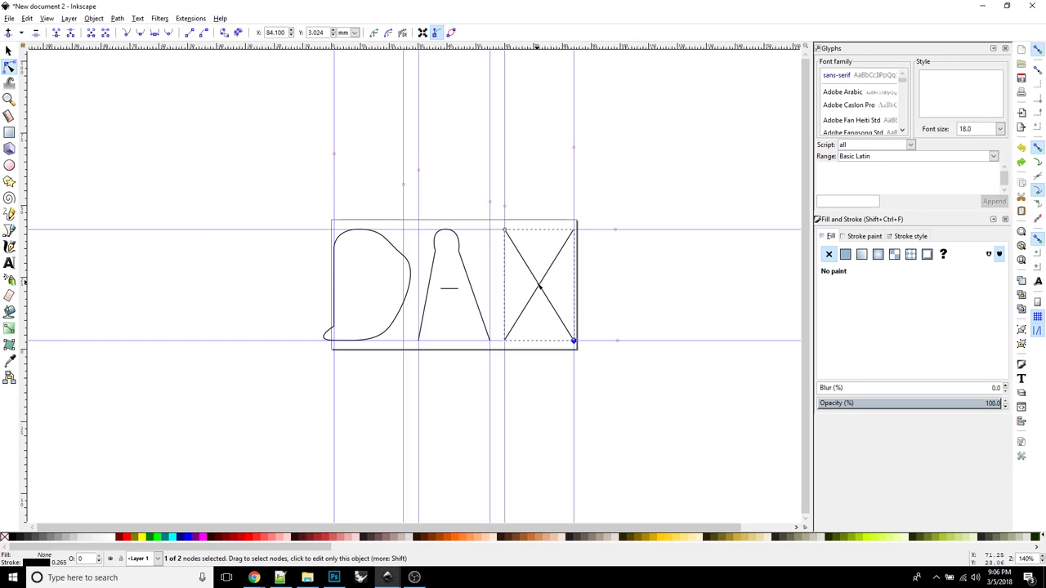
left_click(8, 51)
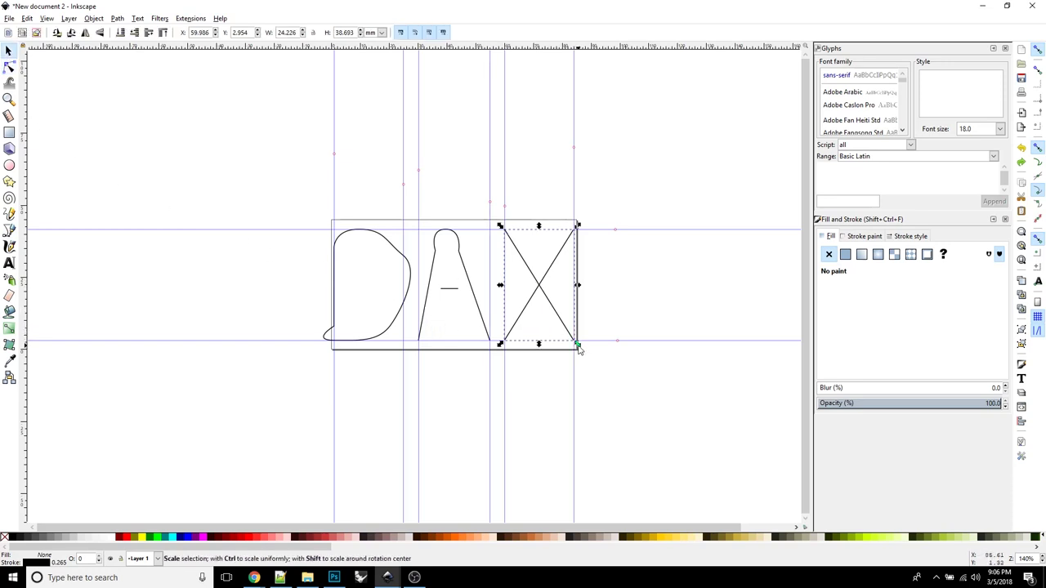
left_click_drag(578, 347, 541, 299)
Duplicate the short diagonal piece and move the copy into the X's bottom-right corner.
left_click(518, 302)
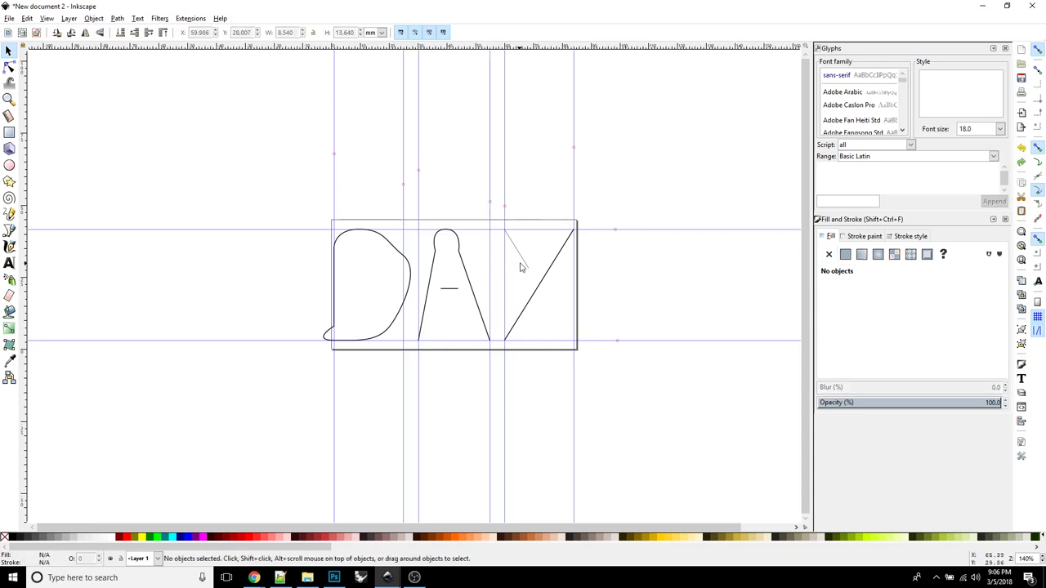
left_click(528, 263)
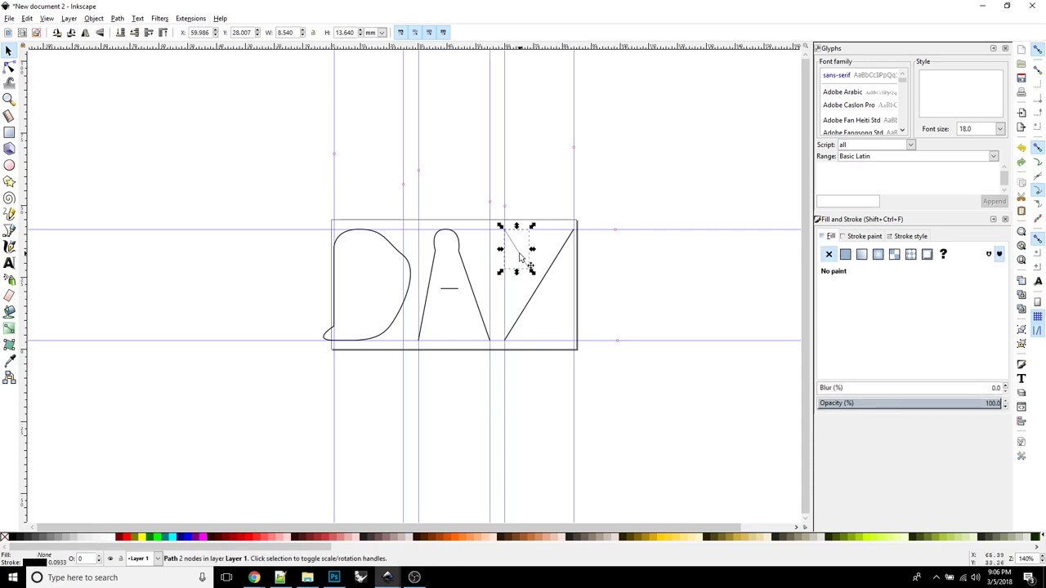
key("ctrl")
key("Right")
key("Right")
key("Down")
key("Down")
key("Down")
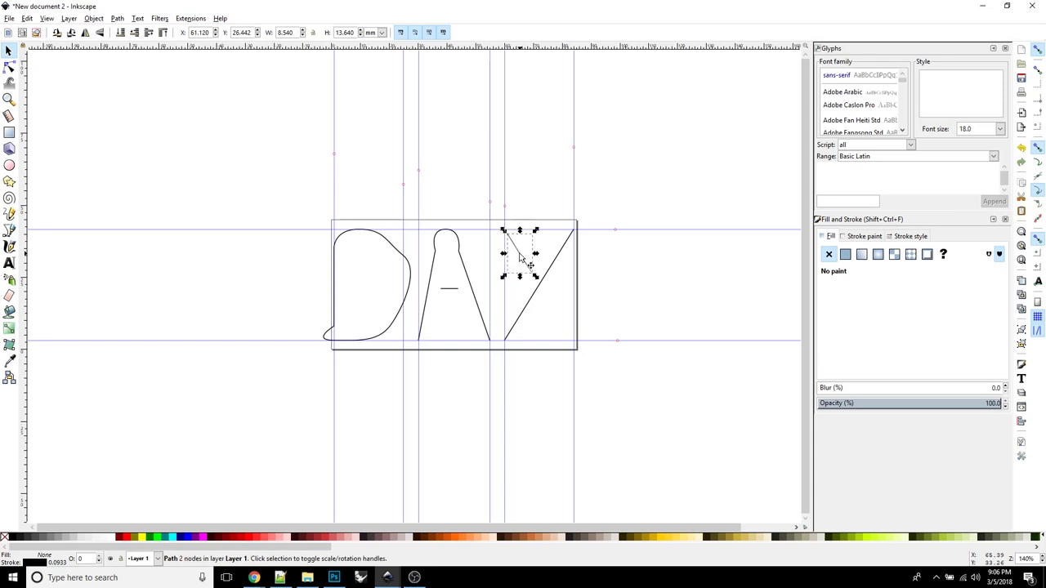
left_click_drag(522, 258, 563, 328)
Select all the DAX letter paths together.
left_click(632, 320)
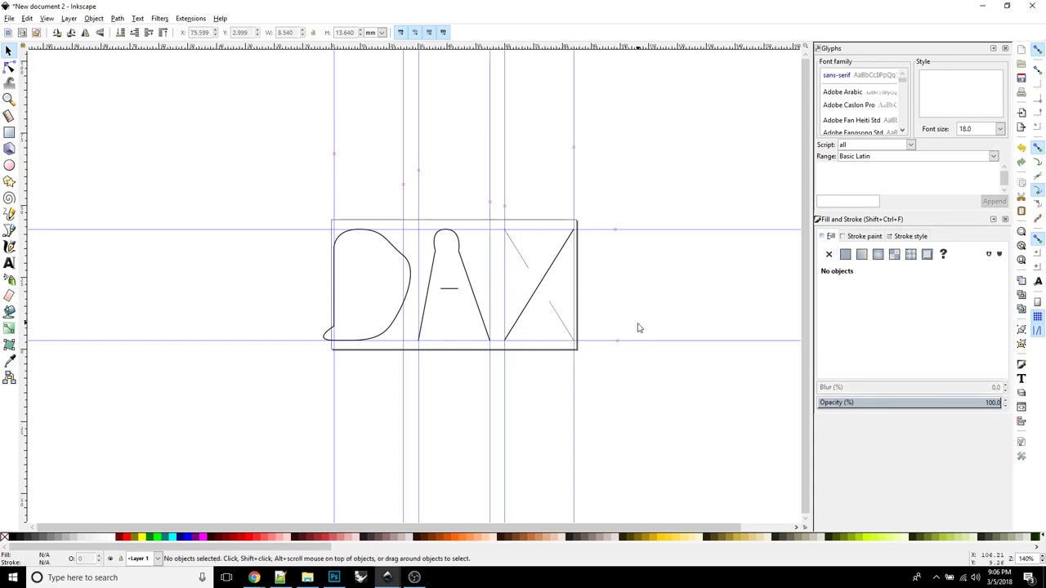
left_click(559, 318)
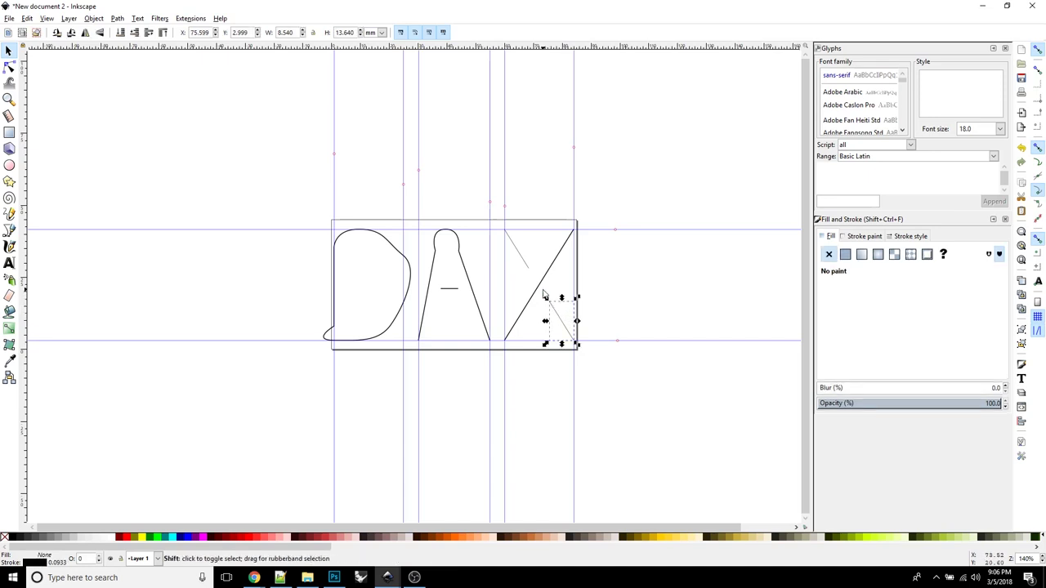
left_click(541, 282, "shift")
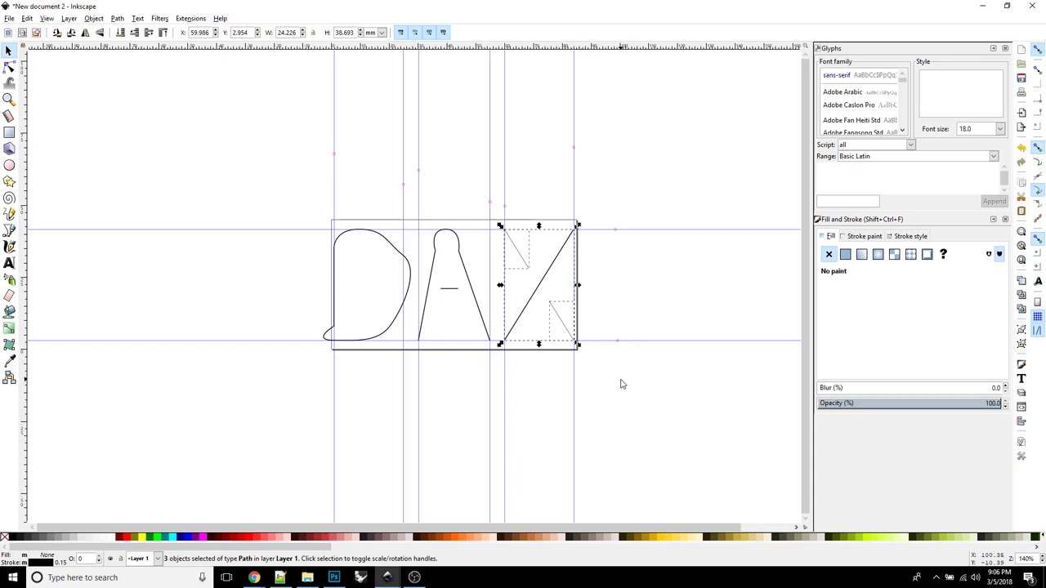
left_click_drag(636, 377, 303, 199)
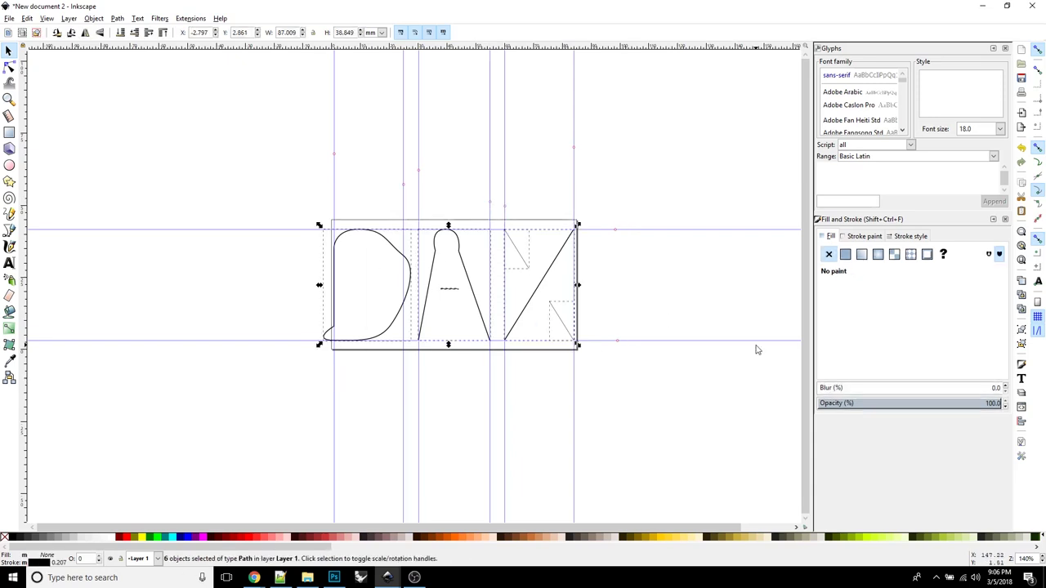
Give all letter paths a 3.18 mm stroke width with round caps, then deselect.
left_click(872, 236)
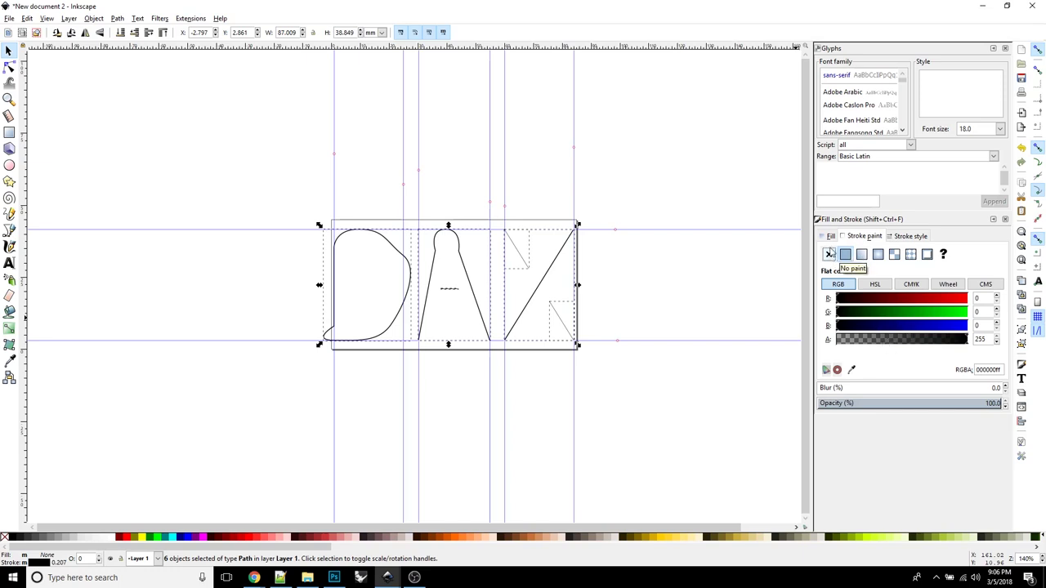
left_click(904, 237)
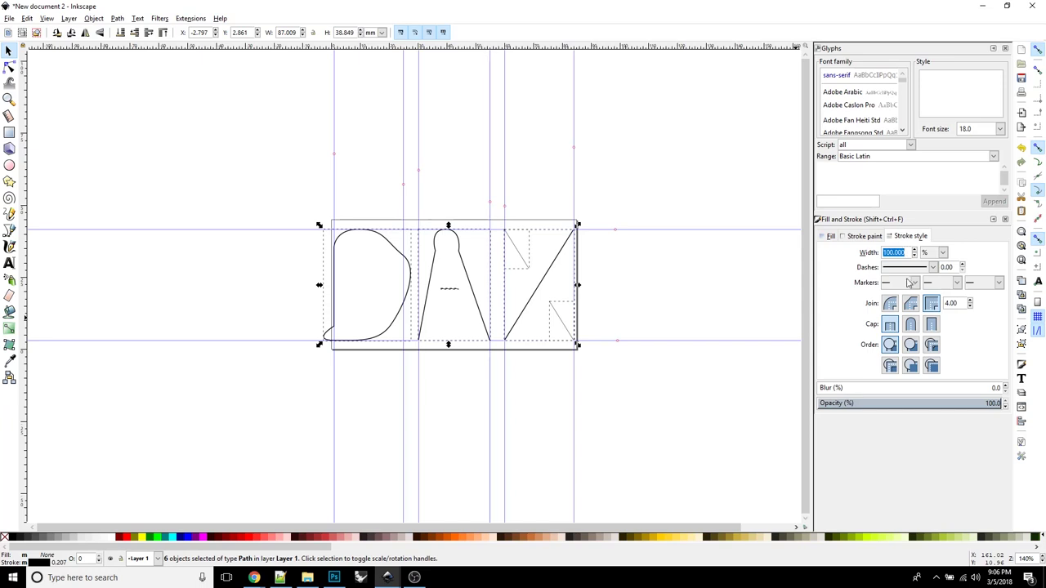
left_click(941, 253)
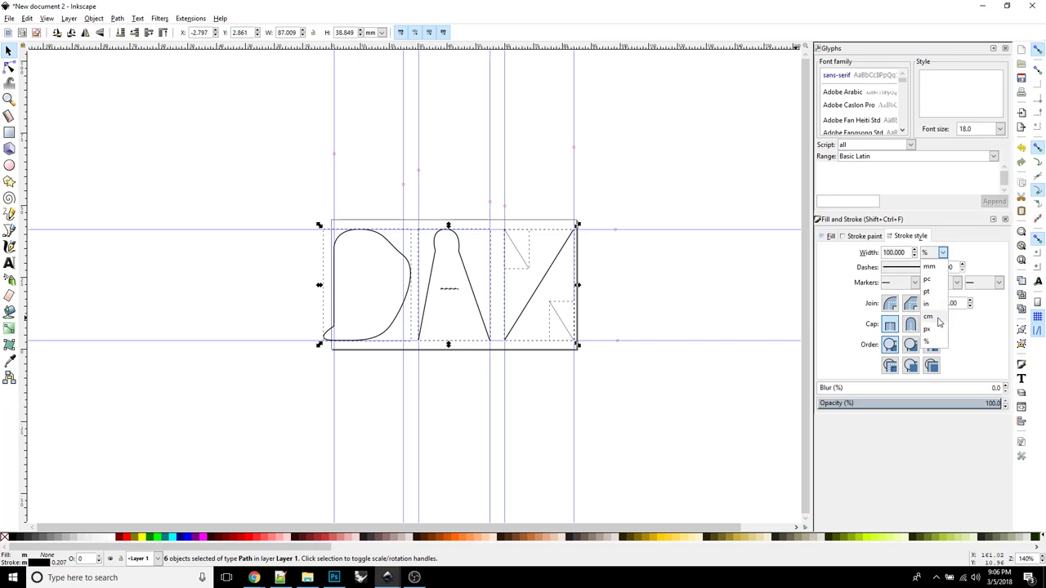
left_click(929, 268)
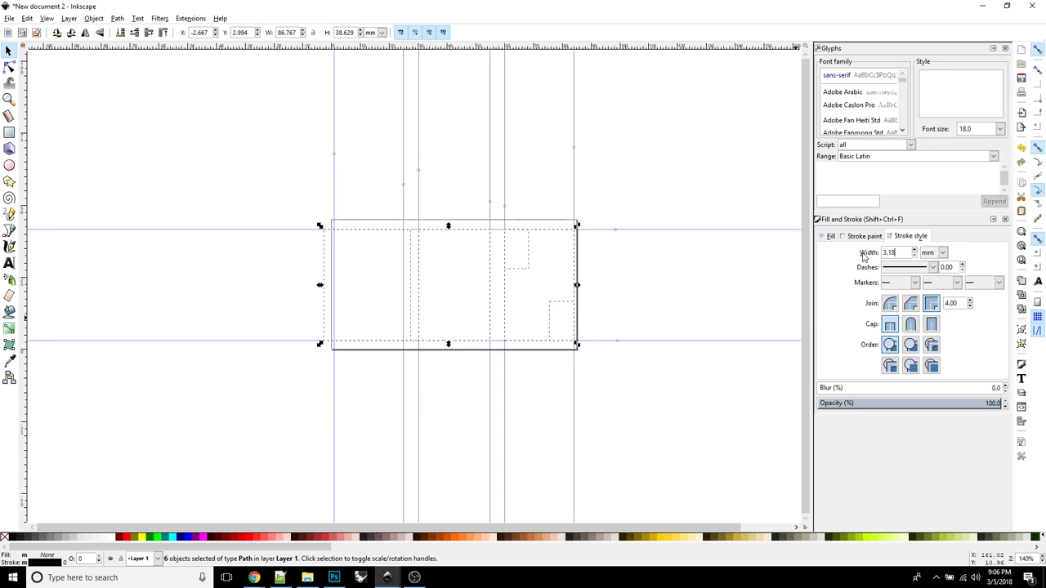
type("3.18")
key("Return")
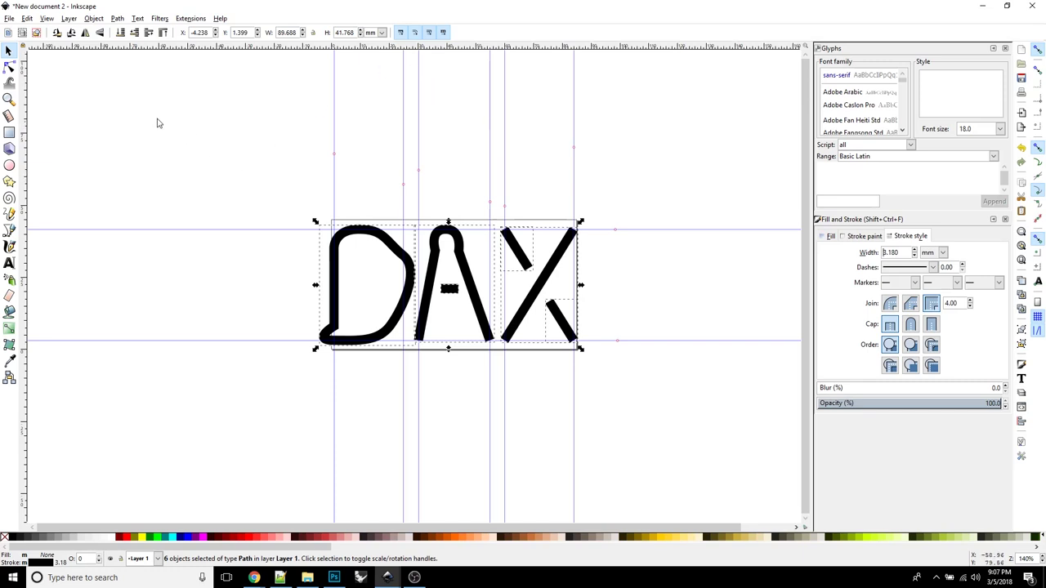
left_click(911, 324)
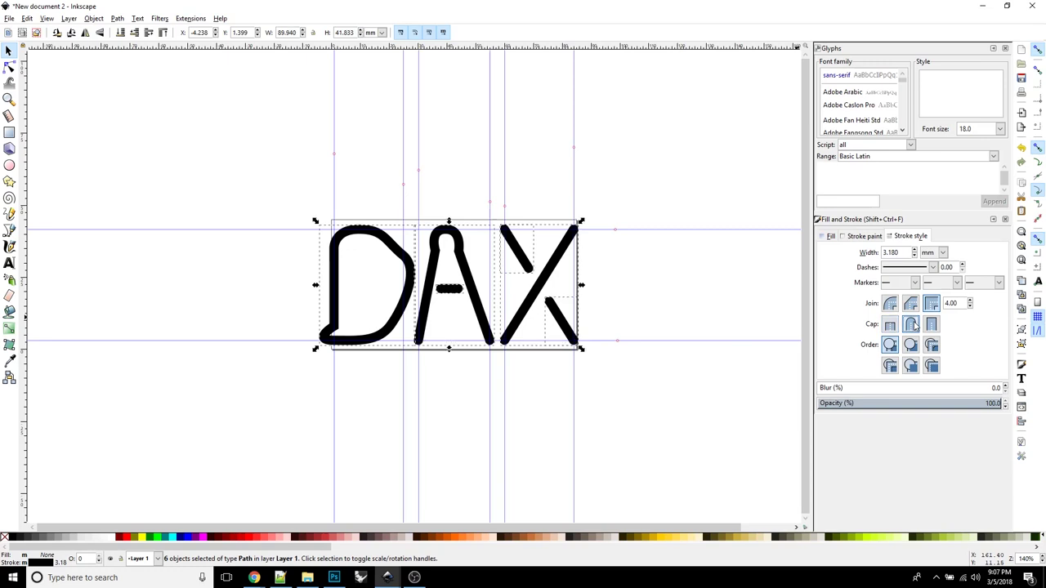
left_click(281, 148)
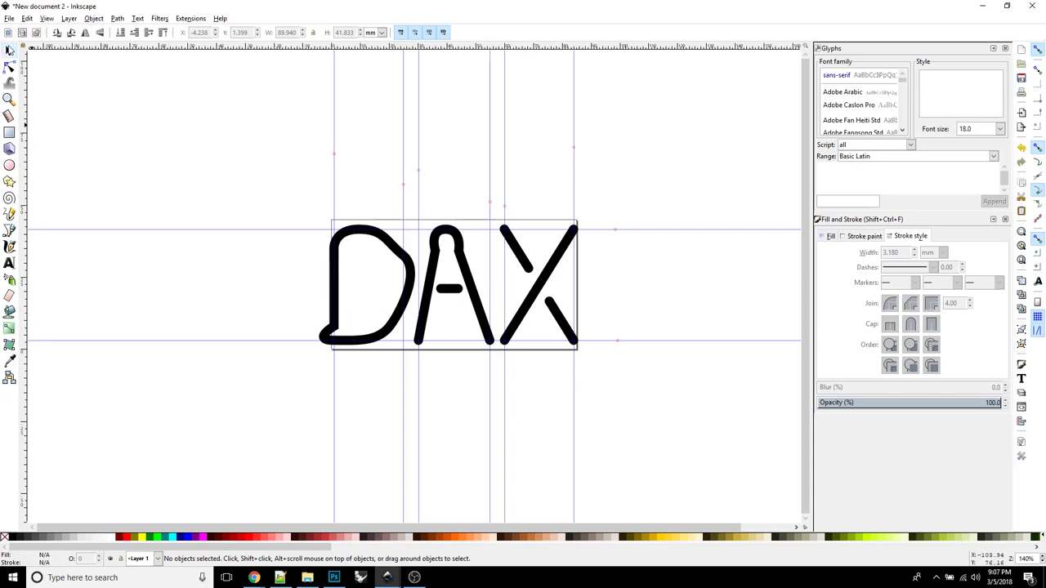
With the Node tool, bulge the D's right curve and round its bottom-left corner.
left_click(9, 66)
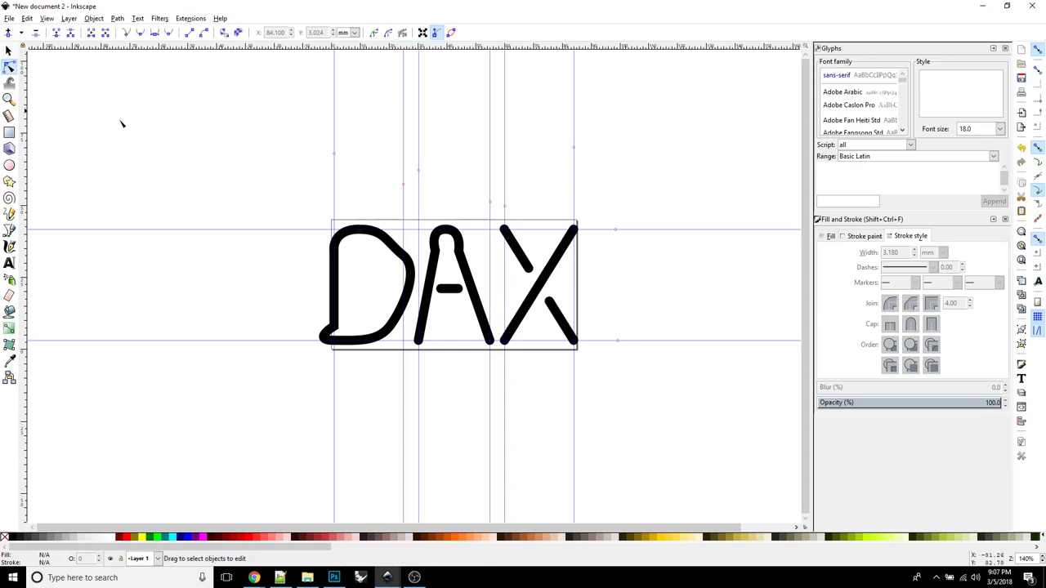
left_click(392, 244)
left_click_drag(404, 258, 404, 280)
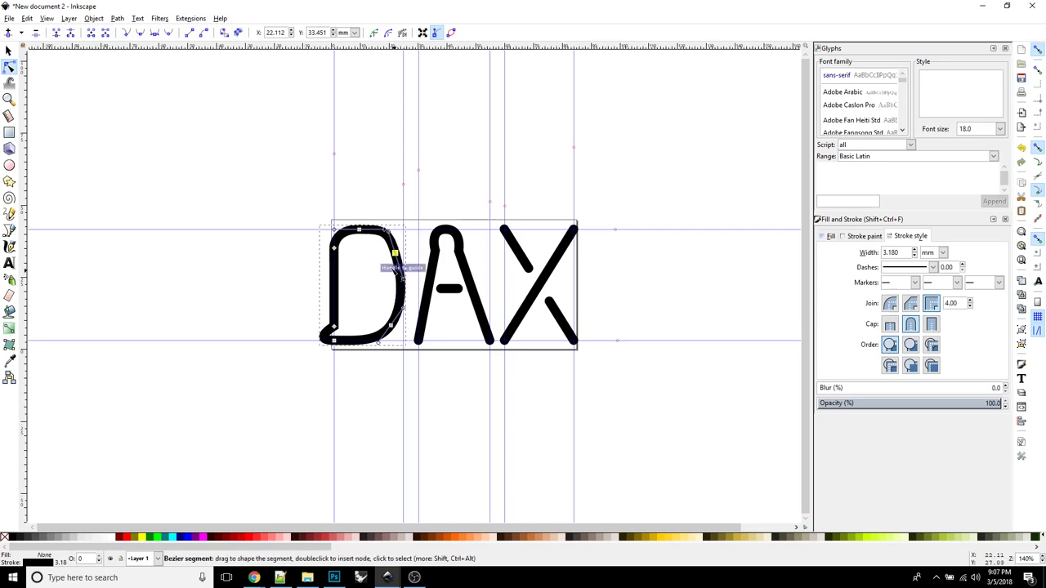
left_click_drag(389, 264, 404, 312)
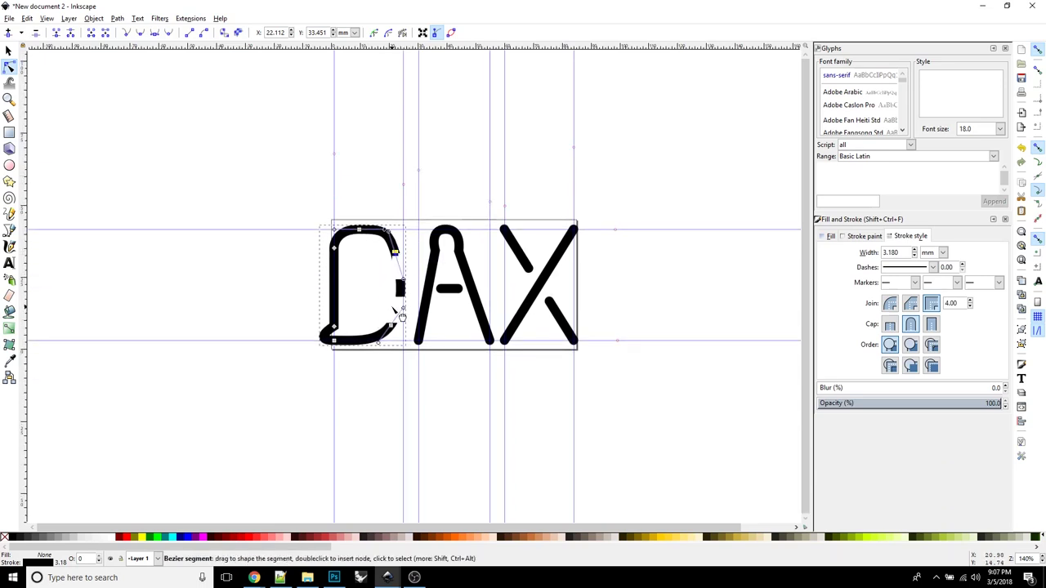
scroll(391, 303, "up", 3)
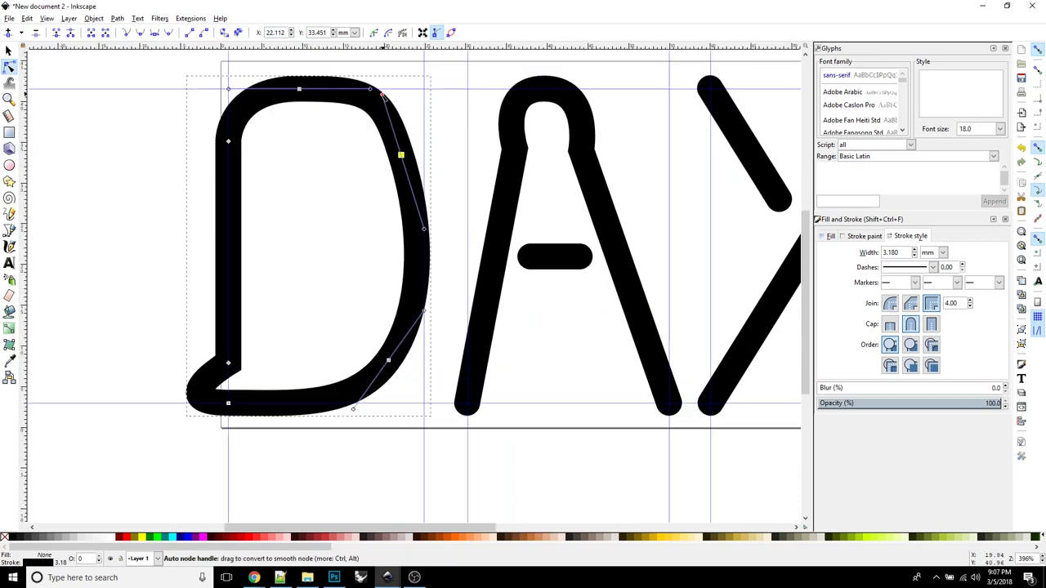
left_click_drag(424, 314, 431, 321)
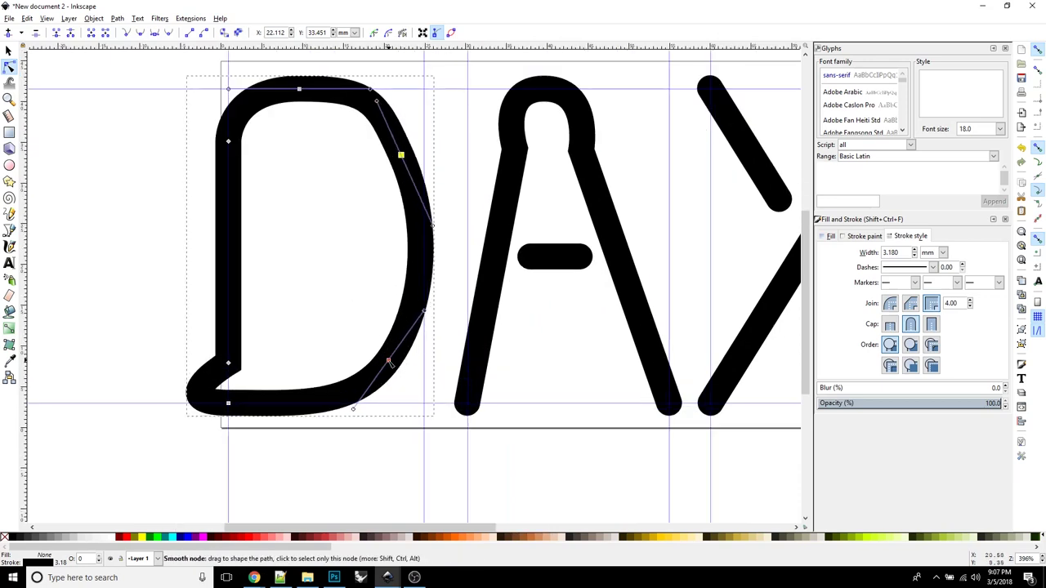
left_click_drag(389, 361, 394, 360)
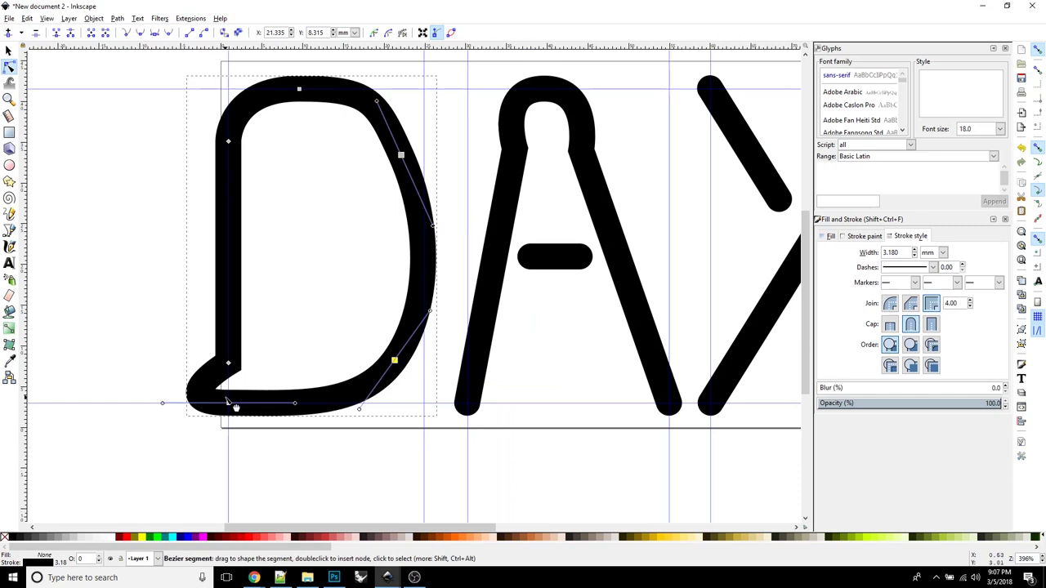
mouse_move(163, 403)
left_mouse_down()
mouse_move(219, 400)
mouse_move(231, 411)
mouse_move(276, 363)
mouse_move(166, 403)
left_mouse_up()
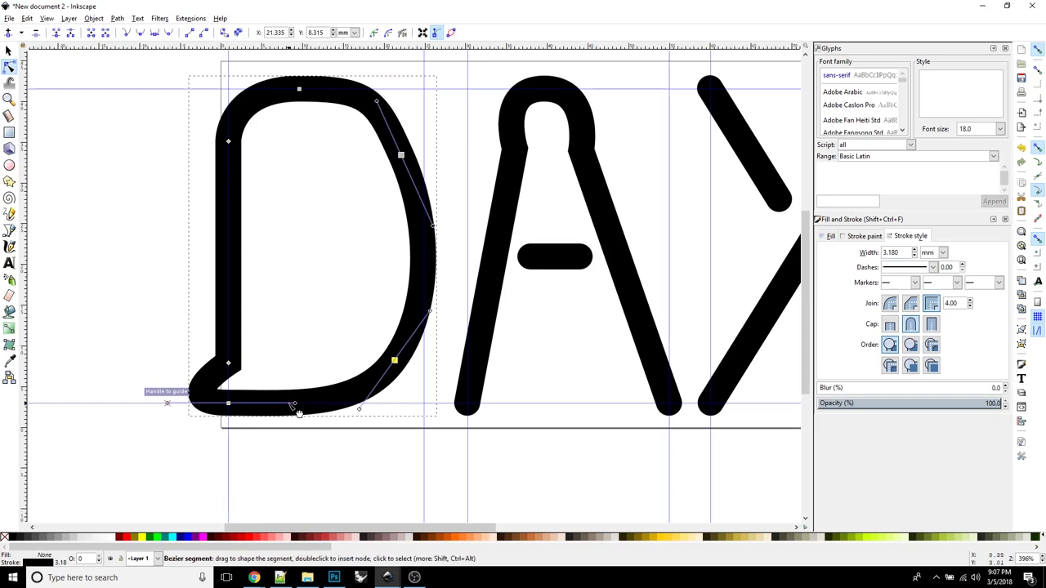
left_click_drag(294, 403, 320, 406)
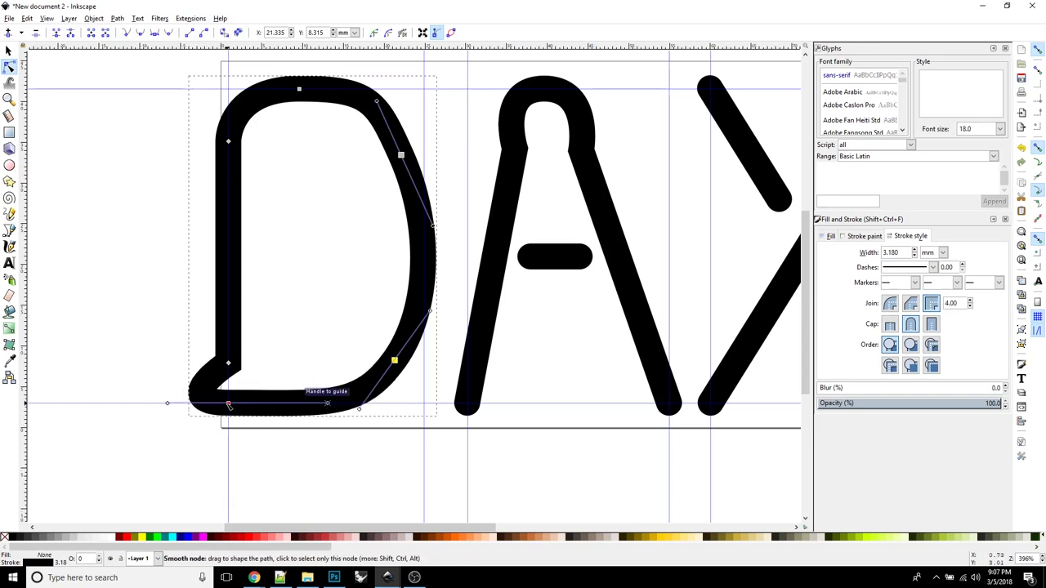
mouse_move(226, 403)
left_mouse_down()
mouse_move(258, 404)
mouse_move(214, 406)
mouse_move(228, 404)
left_mouse_up()
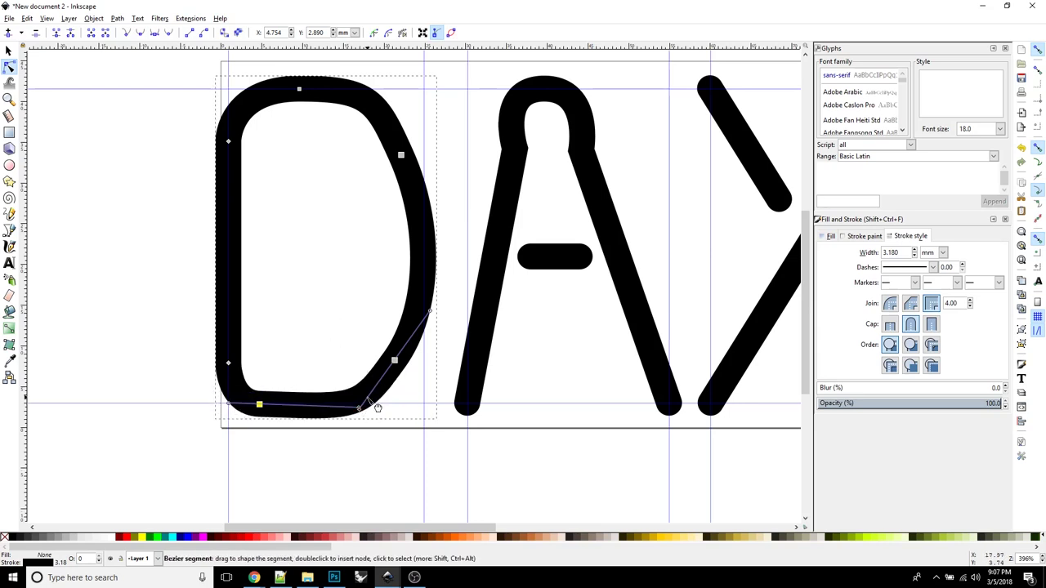
Adjust the A's arch nodes to reshape its rounded top.
left_click(515, 150)
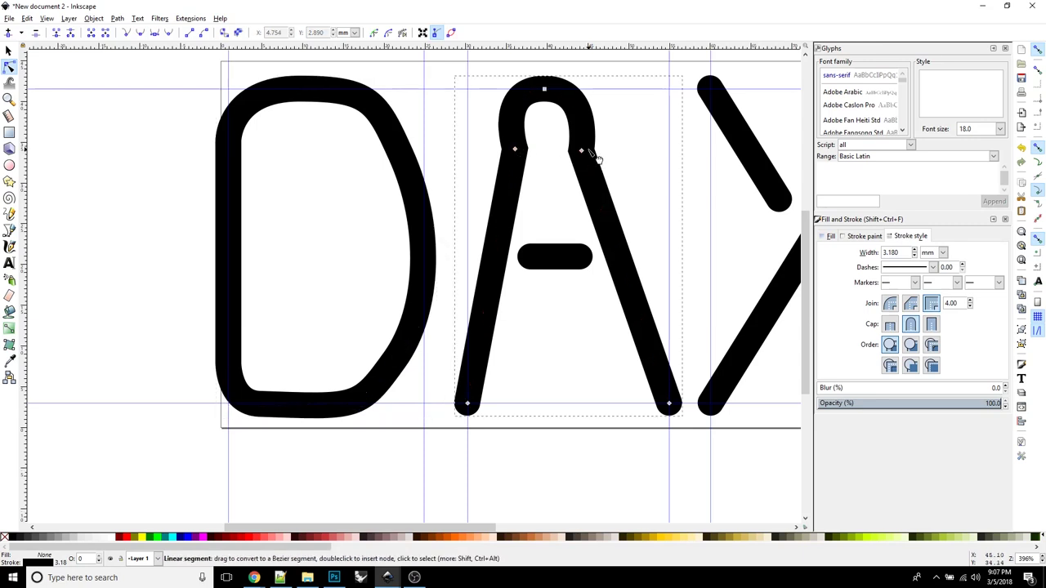
key("ctrl+z")
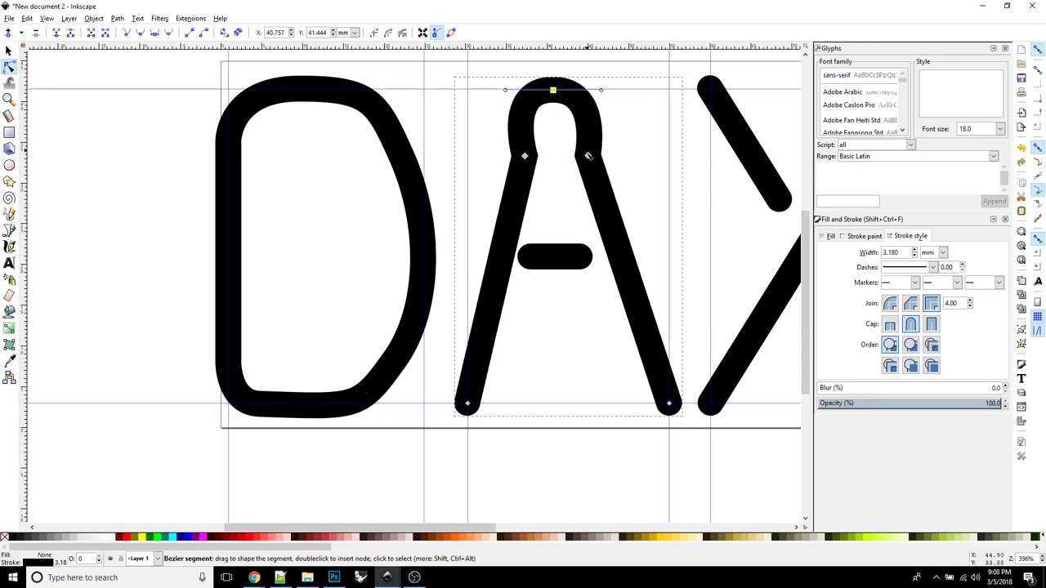
left_click_drag(589, 156, 595, 152)
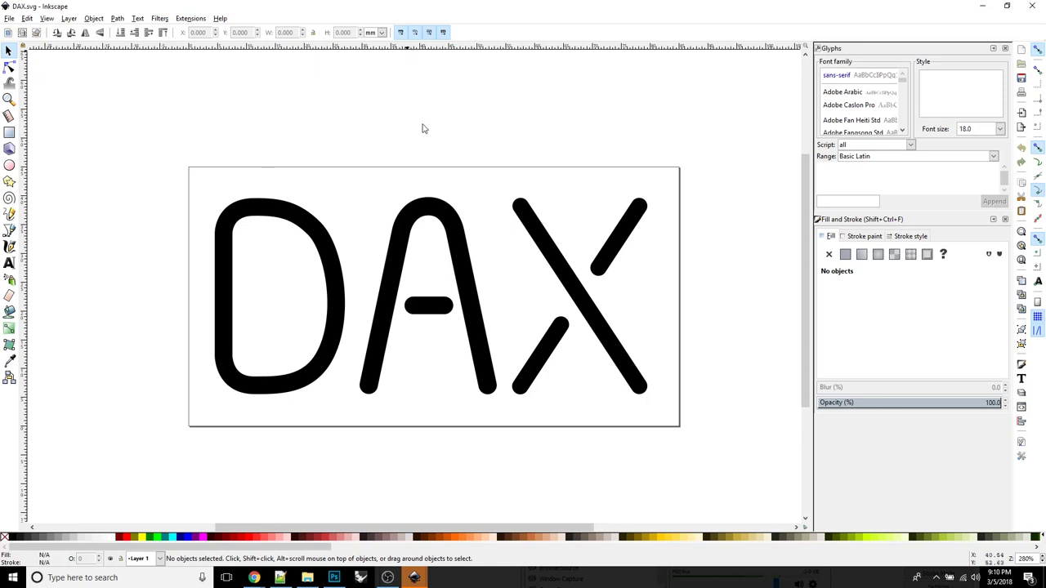
left_click_drag(422, 128, 427, 169)
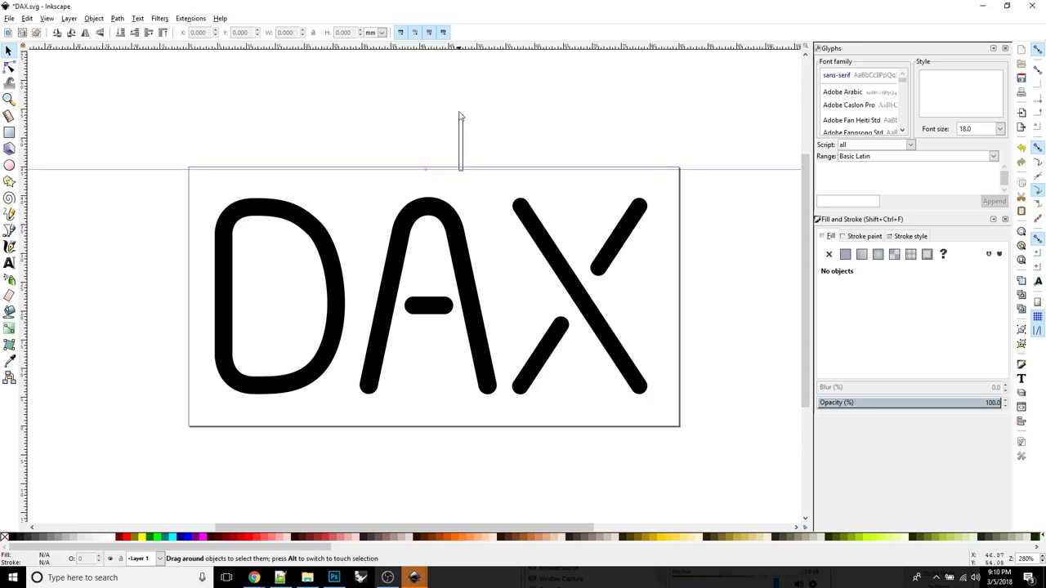
key("Delete")
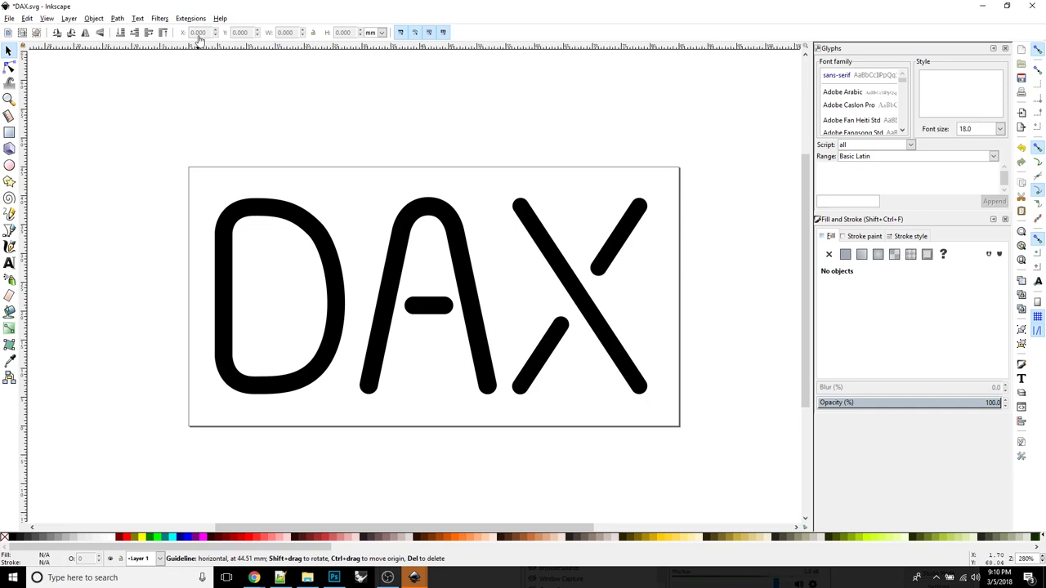
left_click_drag(217, 130, 338, 177)
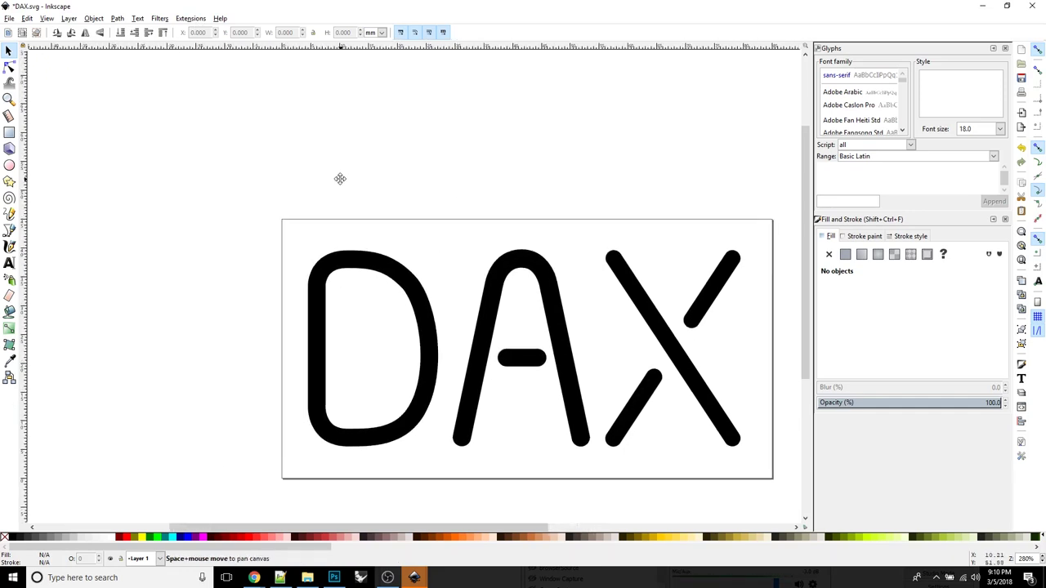
Open the Gcodetools Orientation points dialog from the Extensions menu.
left_click(192, 18)
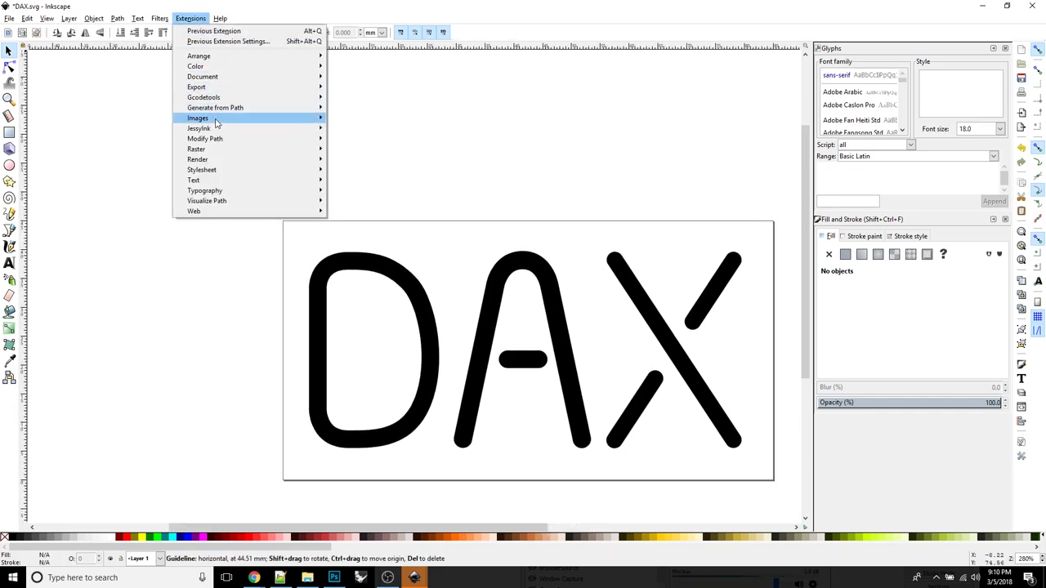
mouse_move(218, 97)
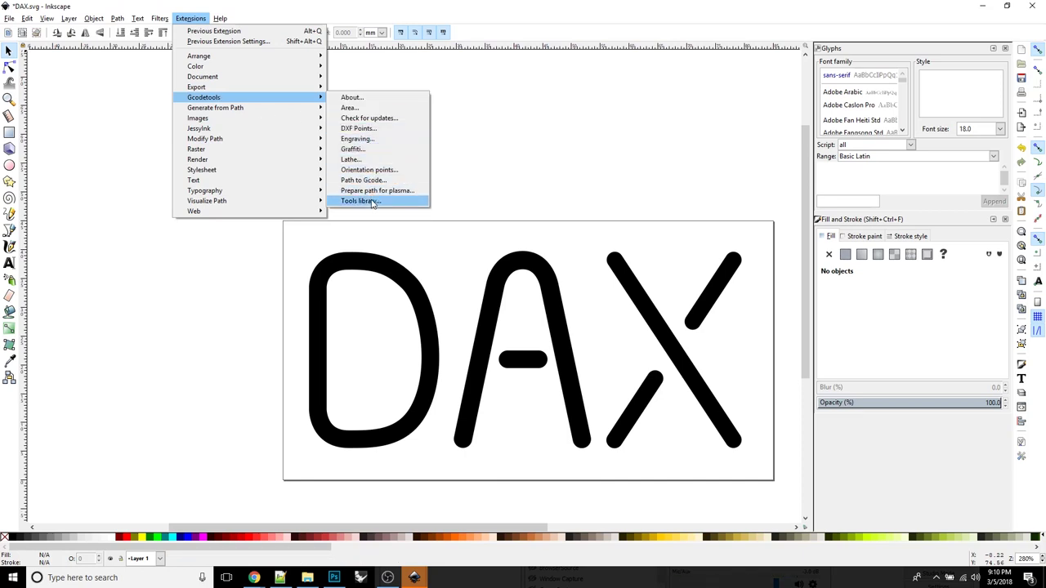
left_click(365, 170)
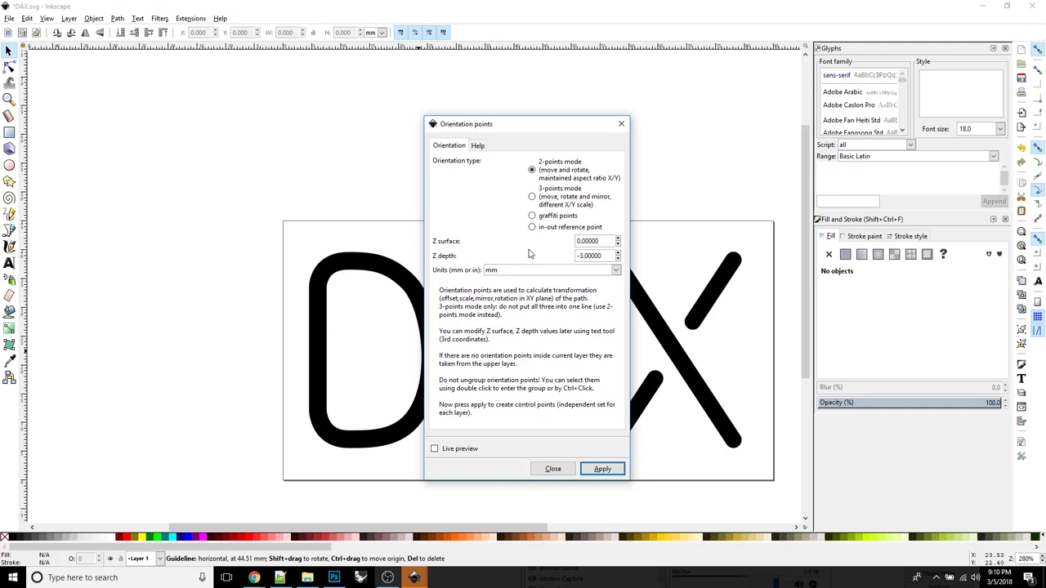
Apply 2-point orientation markers with Z surface 0 and Z depth -3 mm, then close the dialog.
left_click(607, 241)
left_click_drag(605, 241, 438, 248)
left_click(605, 241)
left_click_drag(603, 256, 561, 259)
left_click(601, 469)
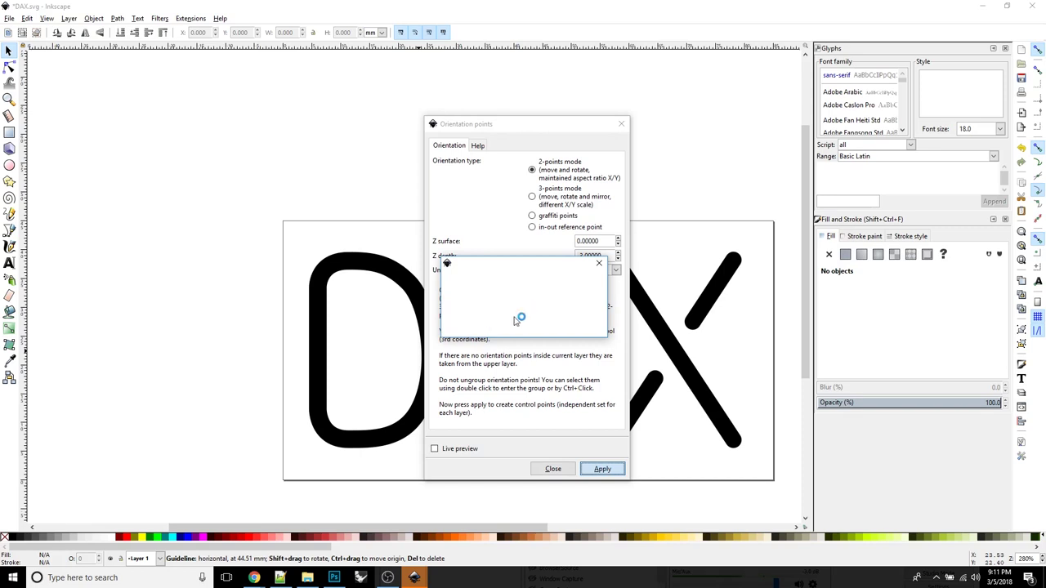
left_click(552, 468)
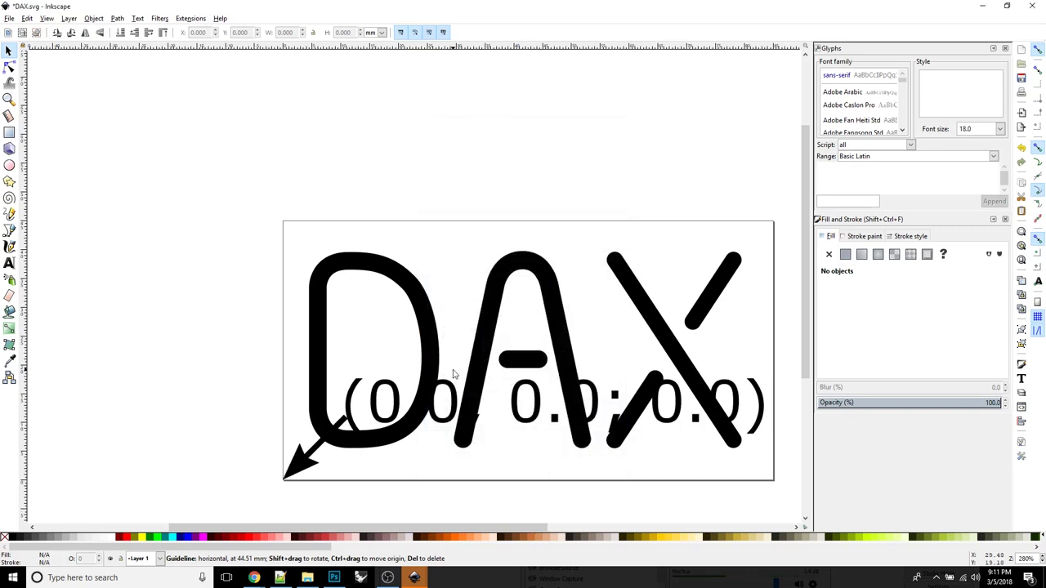
Scale down the orientation markers group after undoing an accidental resize.
scroll(455, 373, "down", 8, "ctrl")
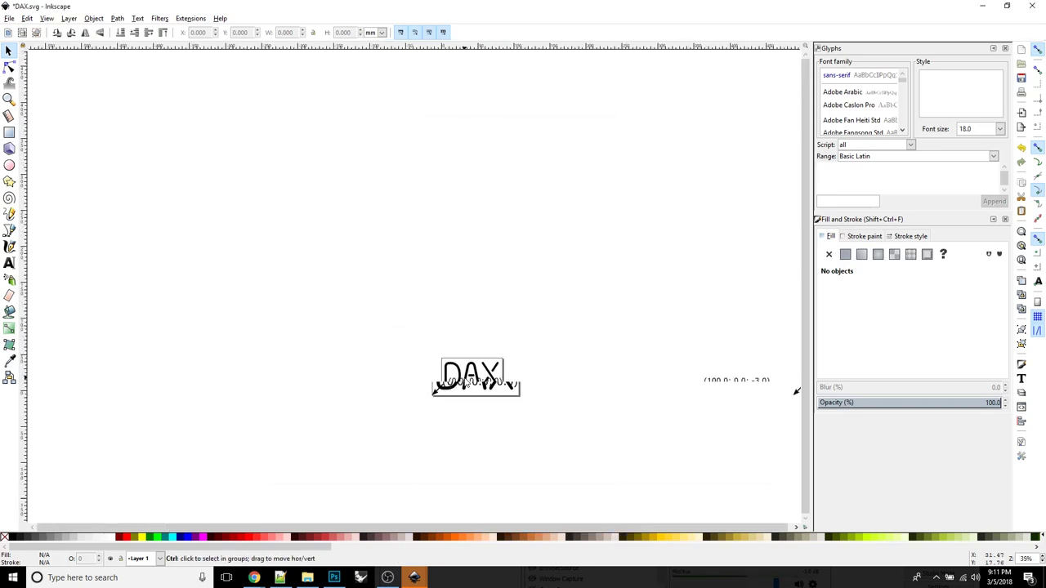
left_click(599, 385)
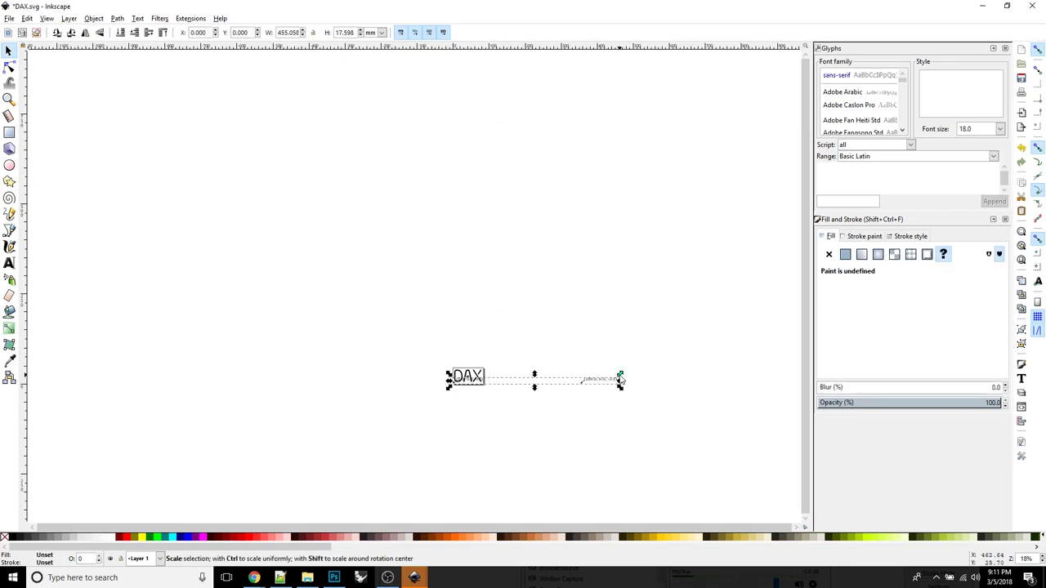
left_click_drag(620, 378, 567, 373)
key("ctrl+z")
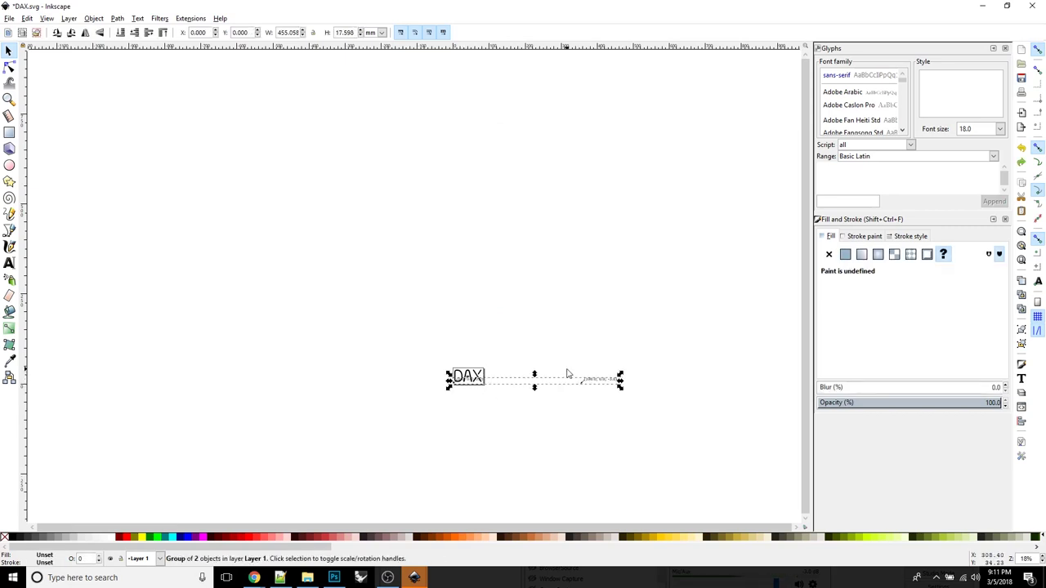
left_click_drag(621, 379, 503, 368)
left_click(480, 389)
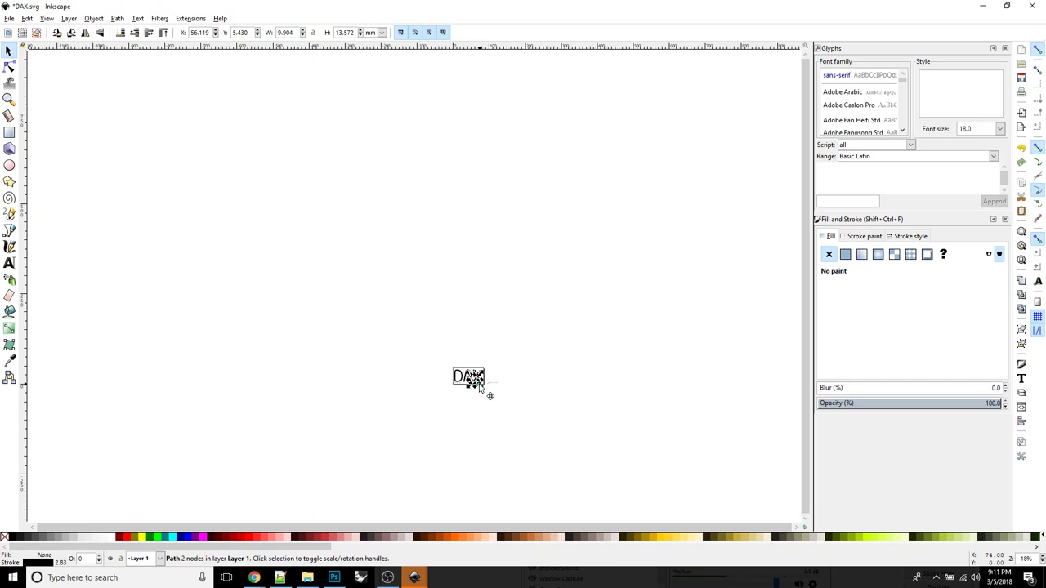
left_click(545, 334)
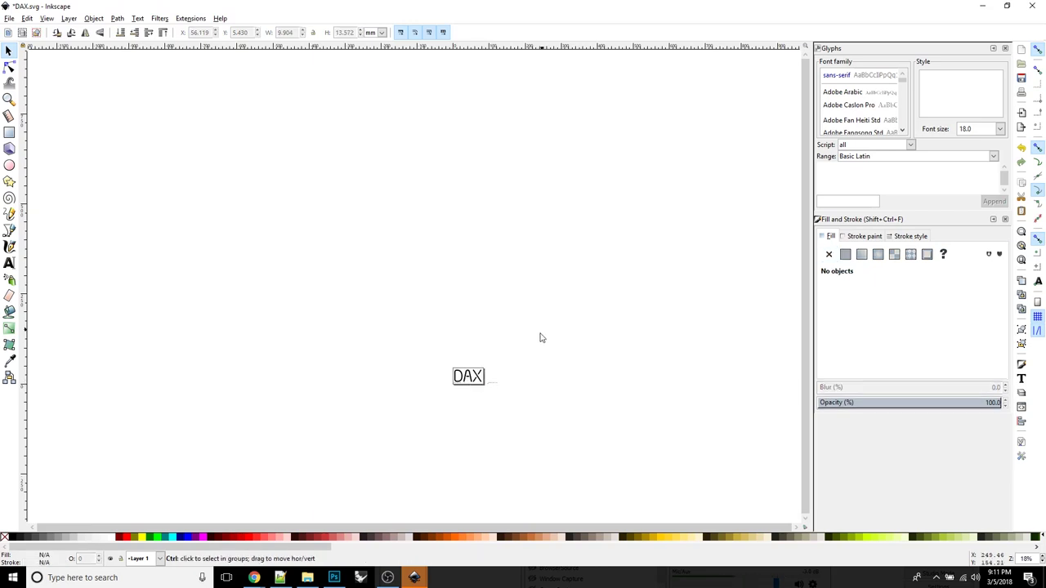
Proportionally shrink the markers until the (100.0; 0.0; -3.0) marker meets the page's bottom-right corner.
scroll(535, 347, "up", 3)
scroll(467, 411, "up", 4)
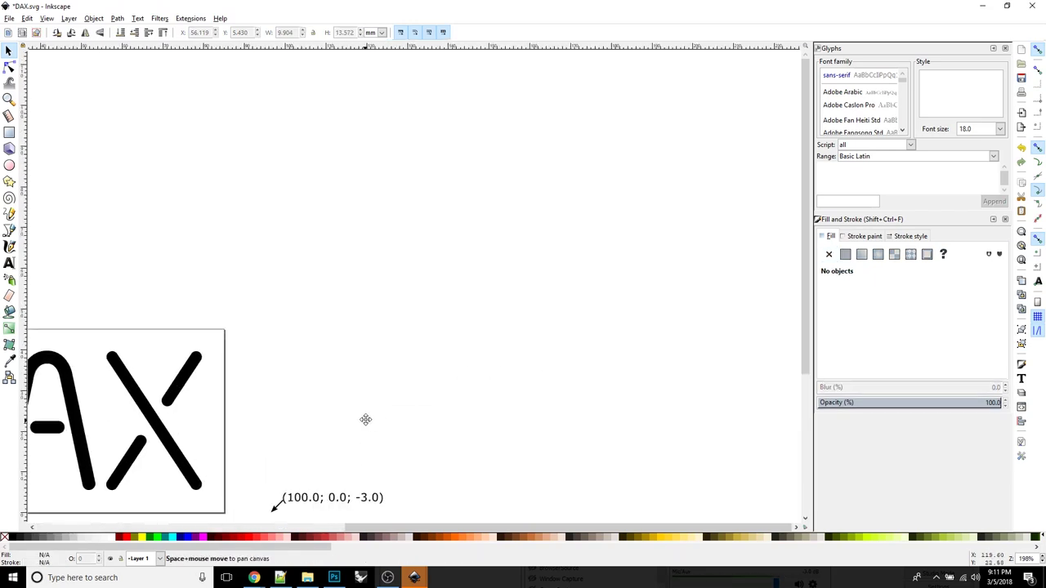
left_click_drag(365, 419, 623, 267)
left_click(619, 350)
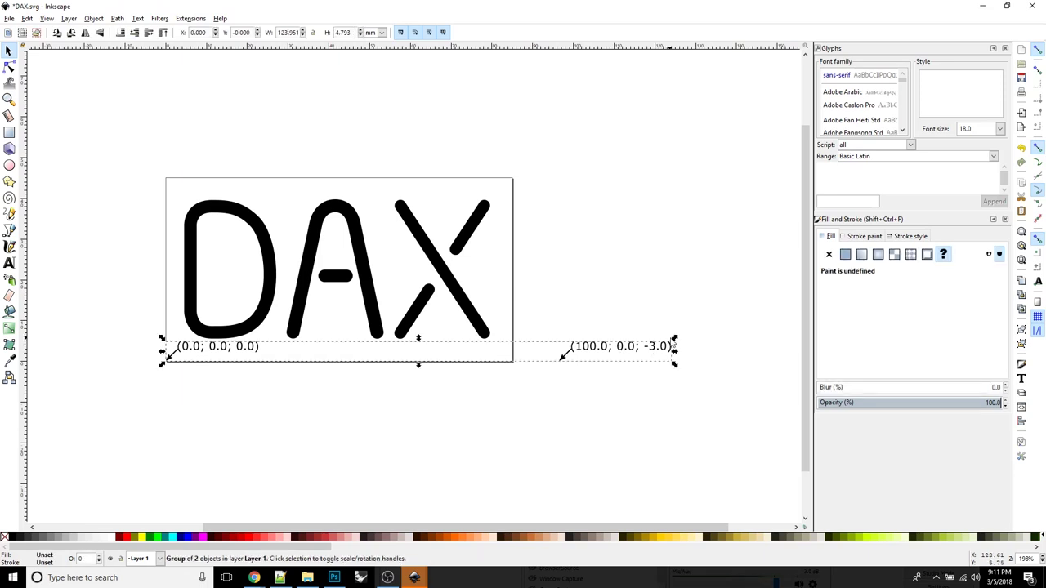
key("ctrl")
left_click_drag(676, 342, 612, 341)
left_click(577, 413)
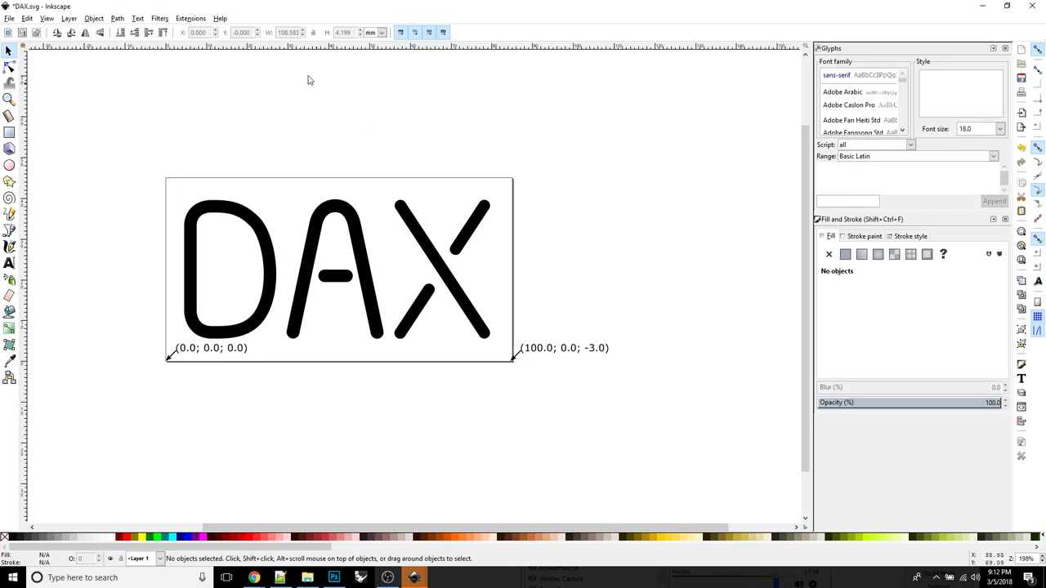
Apply the Gcodetools Tools library with the default tool type, after briefly trying cylinder.
left_click(196, 20)
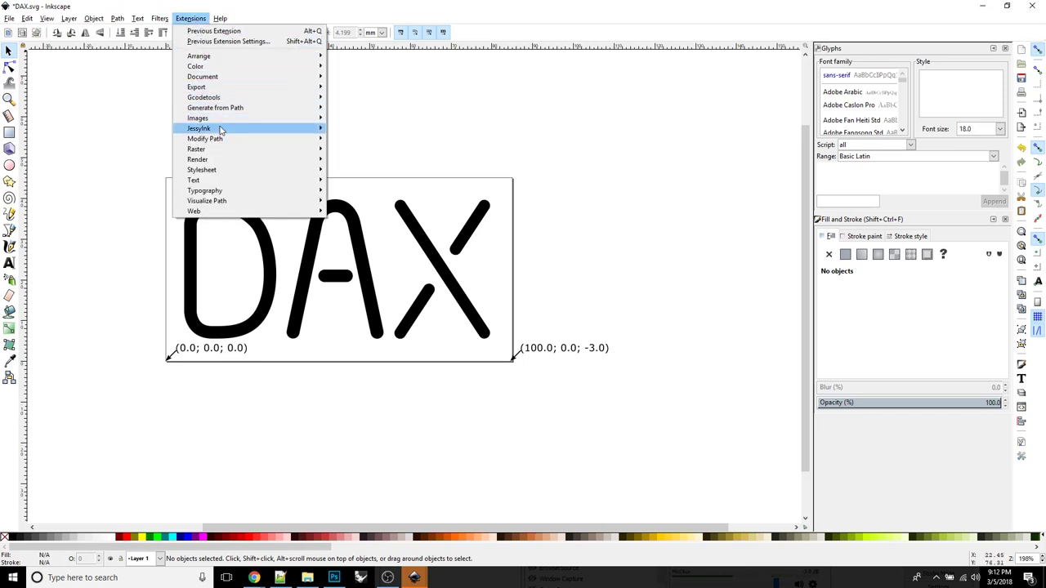
mouse_move(219, 99)
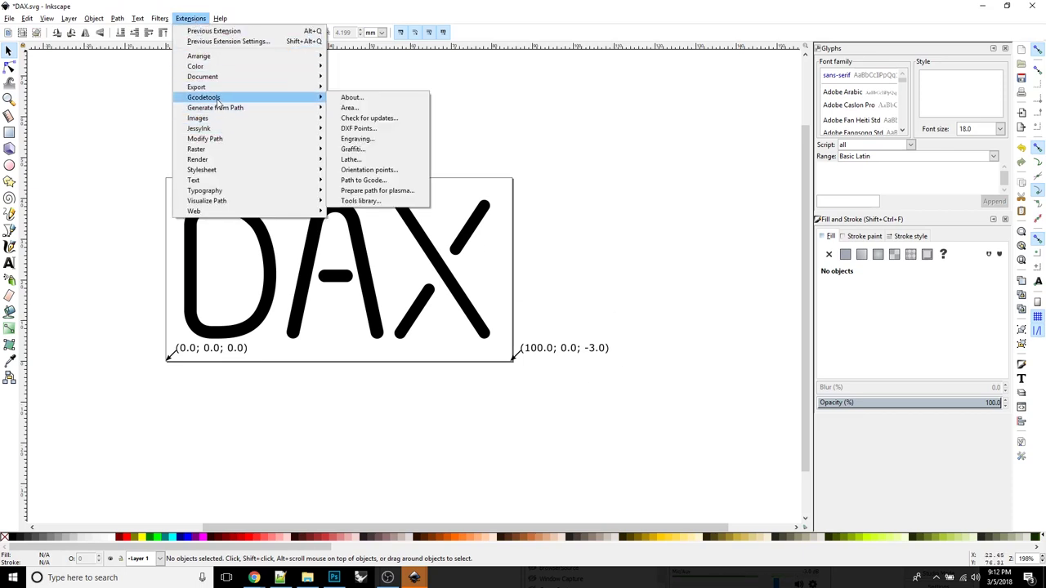
left_click(385, 203)
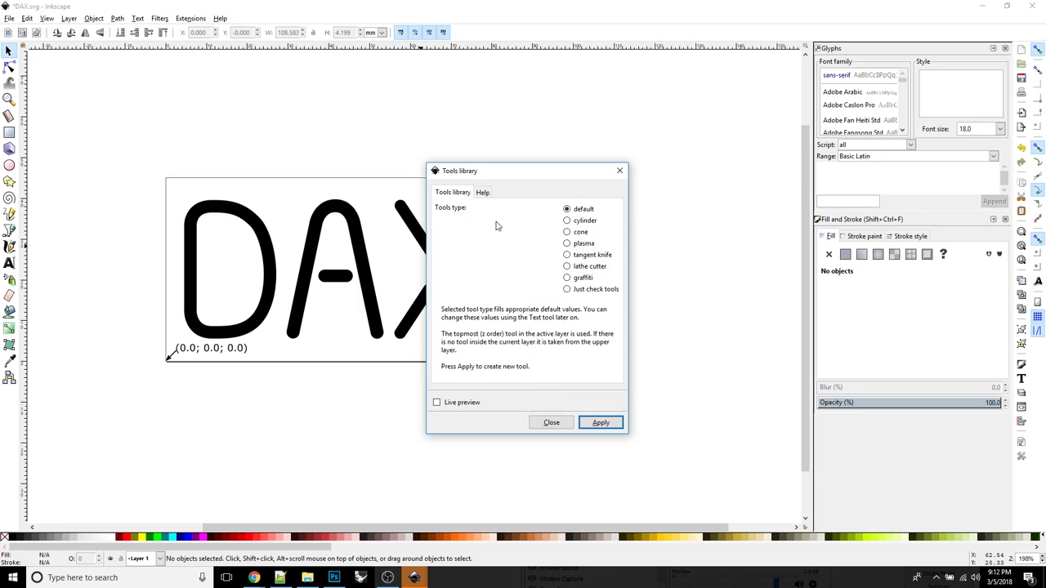
left_click(568, 221)
left_click(567, 210)
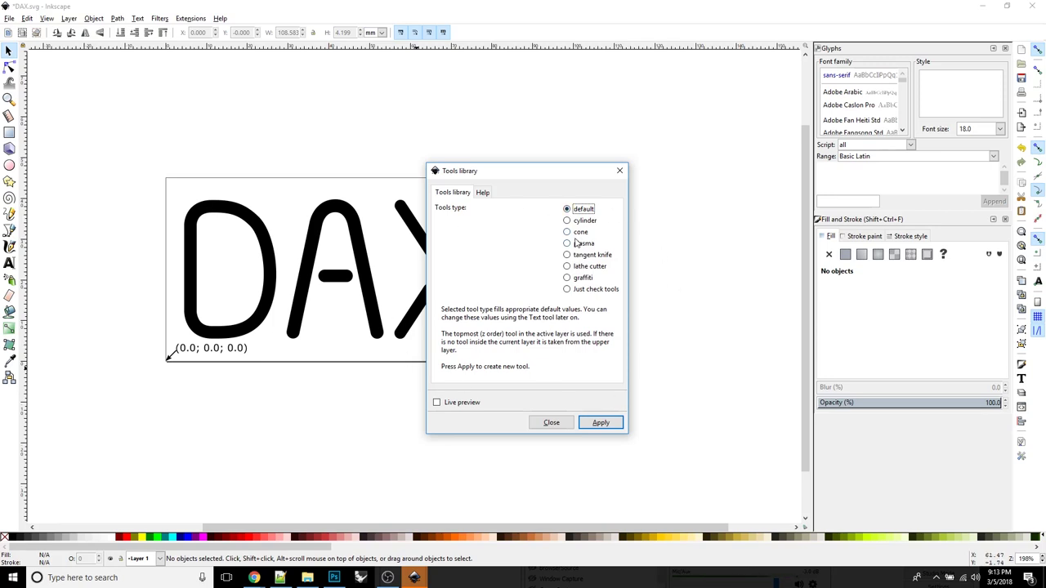
left_click(600, 422)
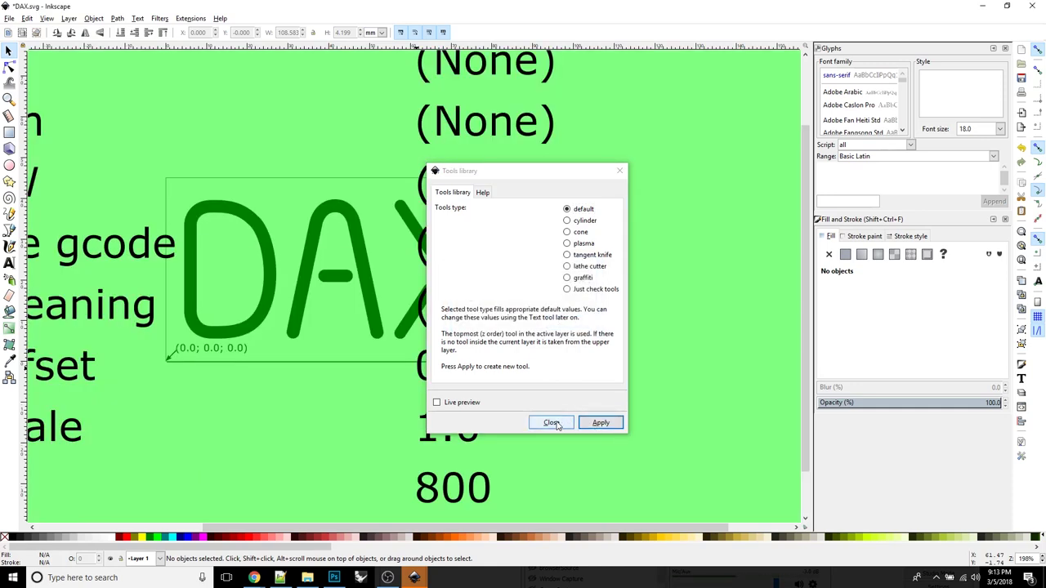
Close the library and resize the green Default tool table to sit beside the DAX lettering.
left_click(555, 425)
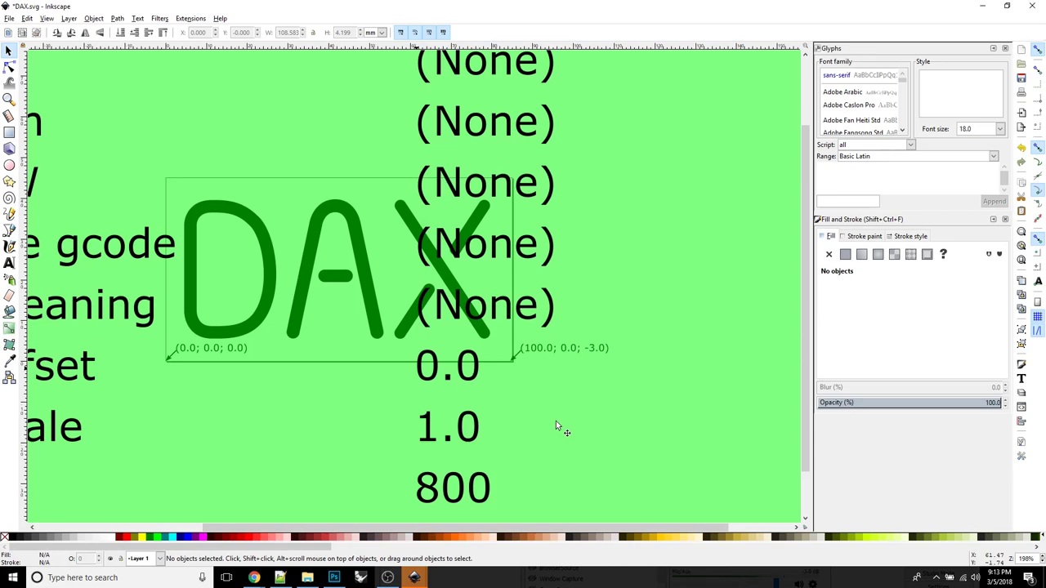
scroll(556, 423, "down", 5)
left_click(605, 205)
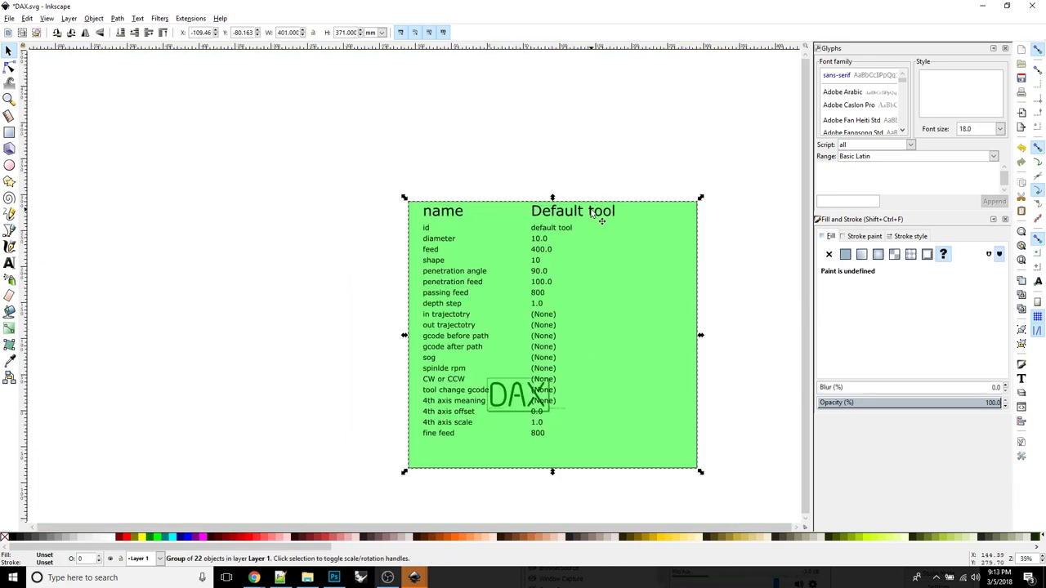
left_click_drag(700, 199, 475, 401)
scroll(494, 397, "up", 3)
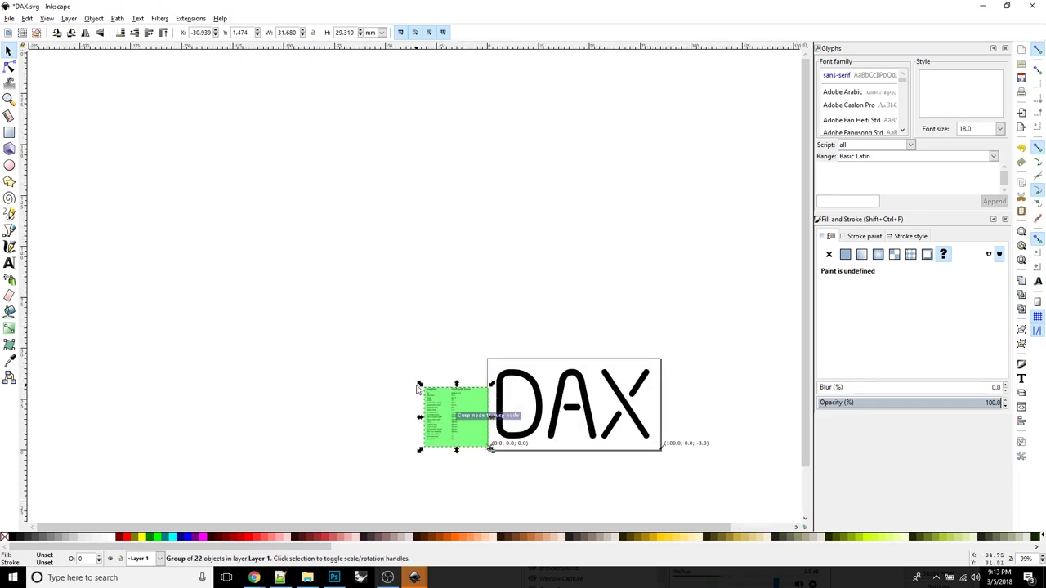
left_click_drag(417, 383, 381, 343)
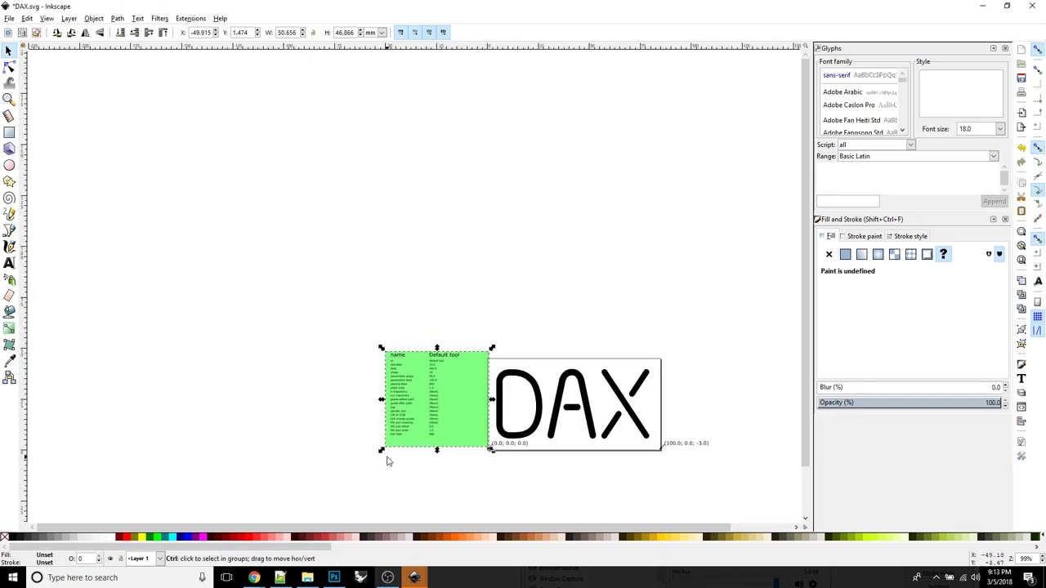
left_click_drag(381, 453, 374, 458)
left_click_drag(448, 411, 446, 417)
scroll(630, 351, "up", 2)
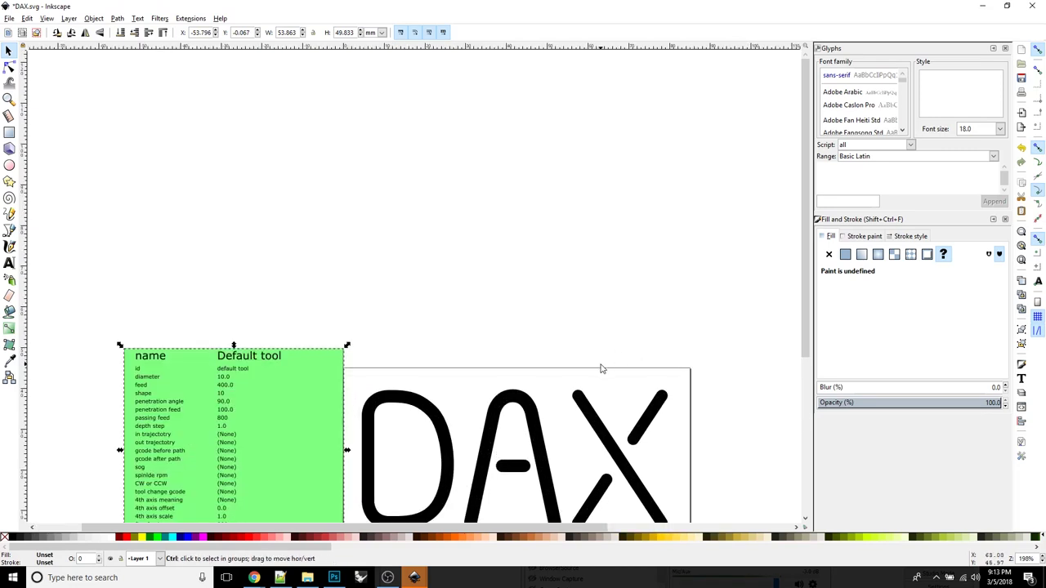
scroll(516, 397, "down", 5)
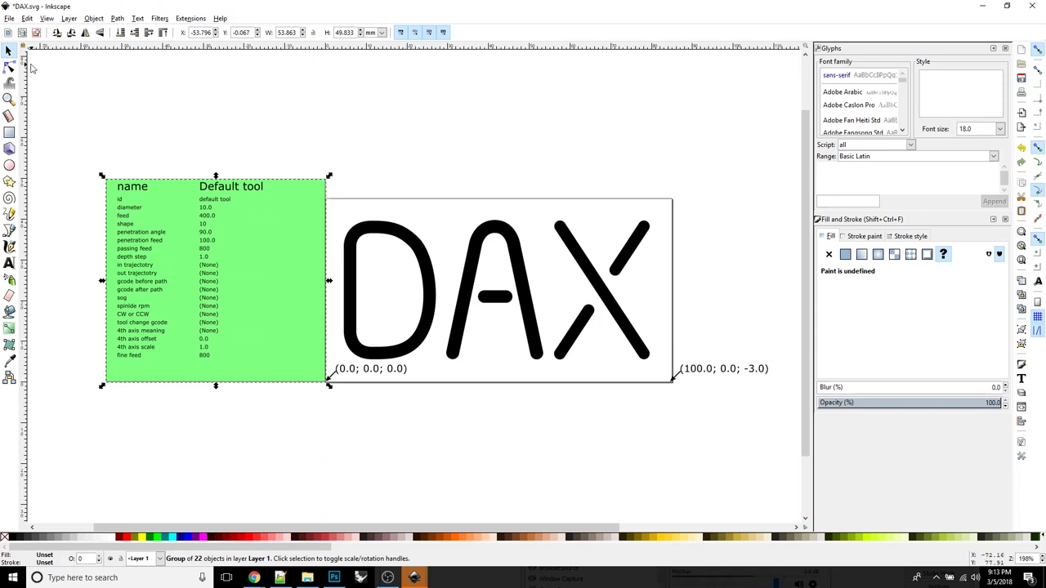
Change the tool table's id to 1/8" Ball END MILL.
left_click(9, 263)
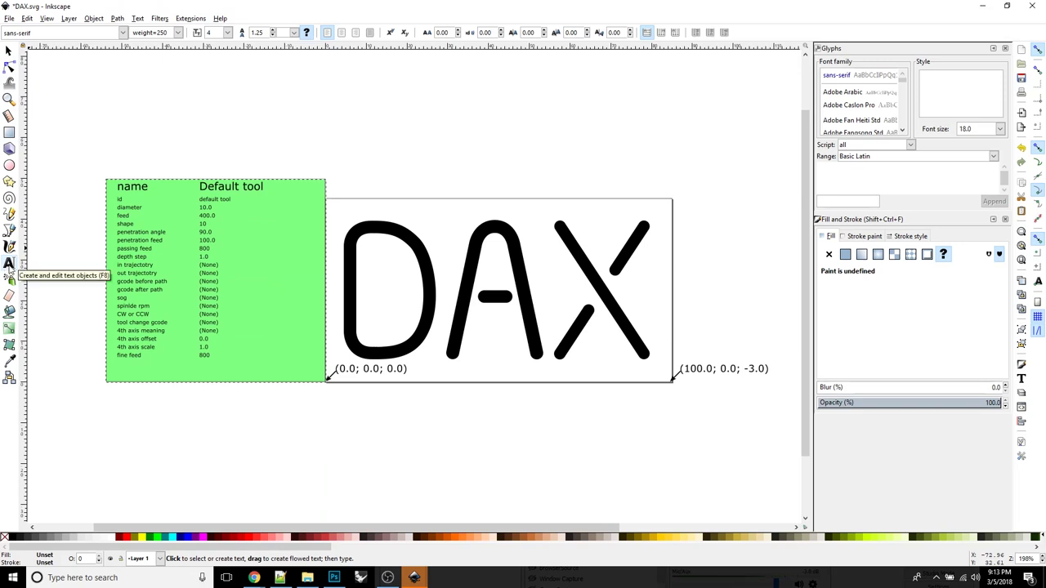
triple_click(214, 199)
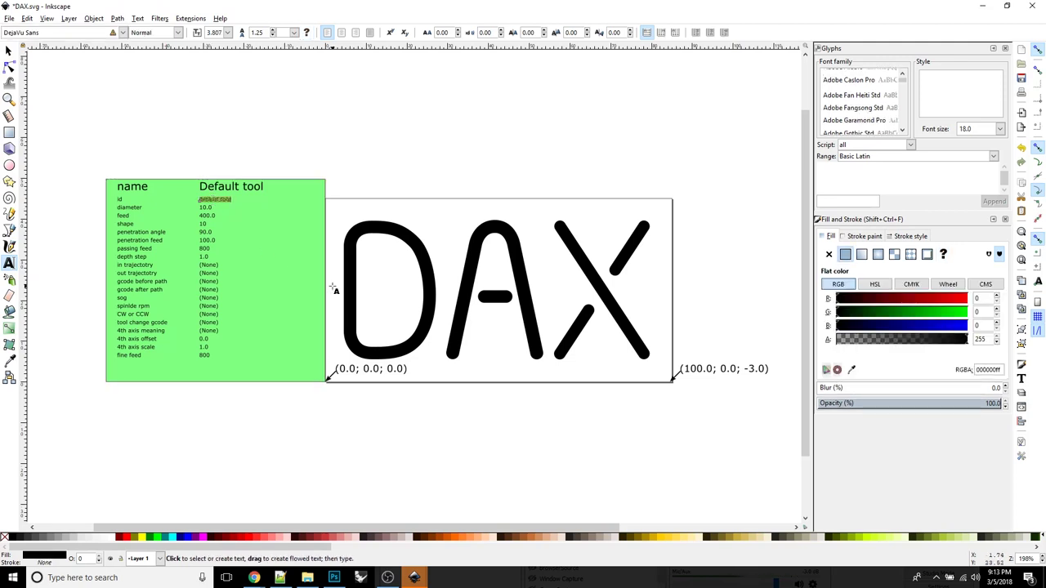
type("d1")
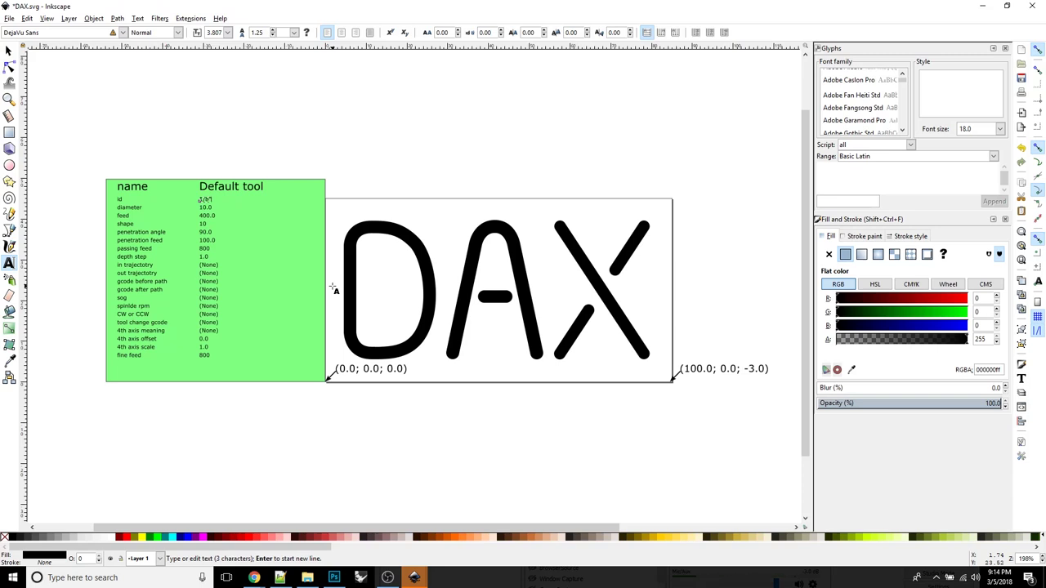
type("8\" ball(")
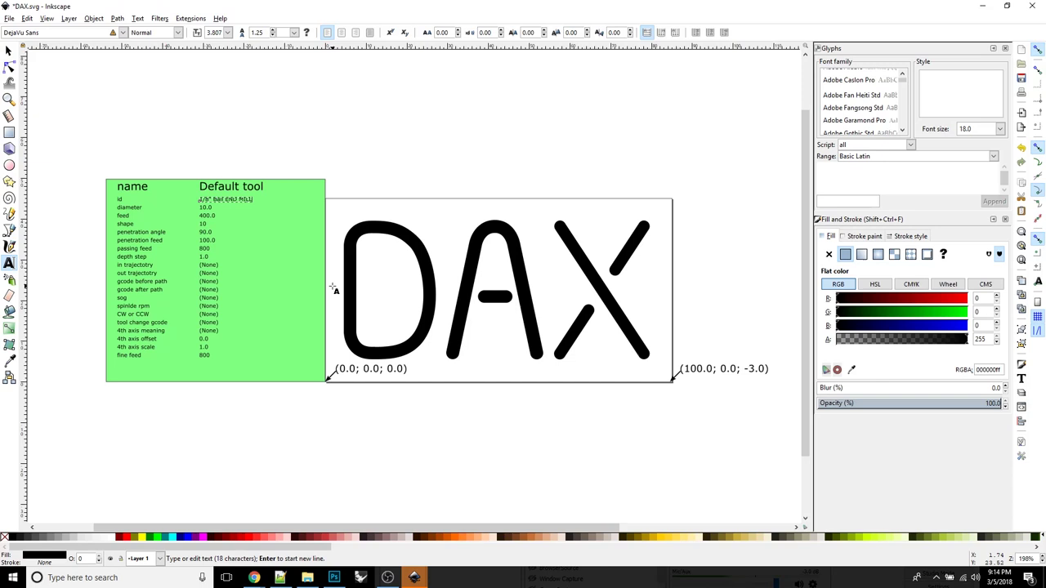
left_click(8, 51)
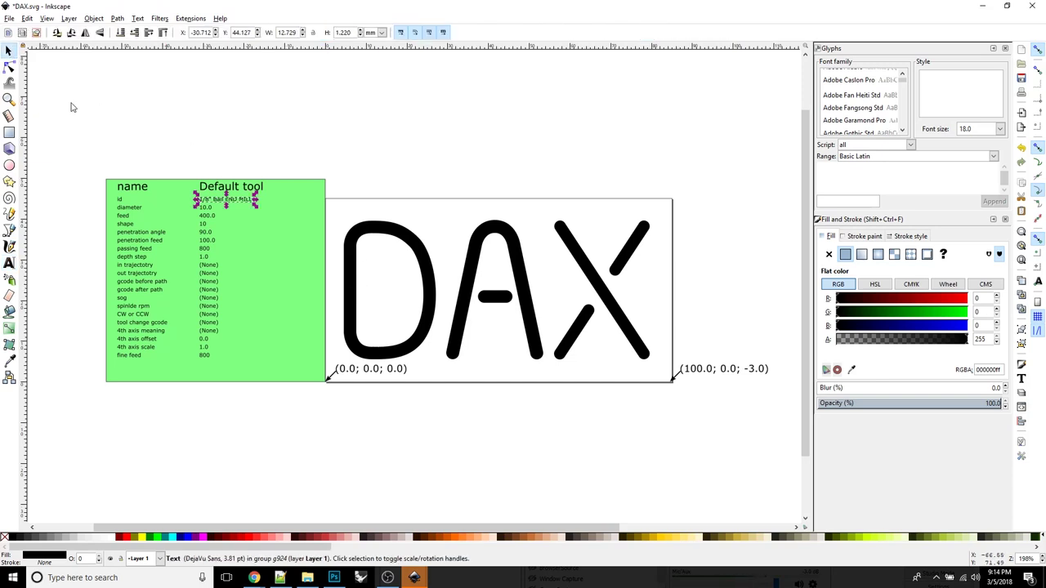
left_click(111, 116)
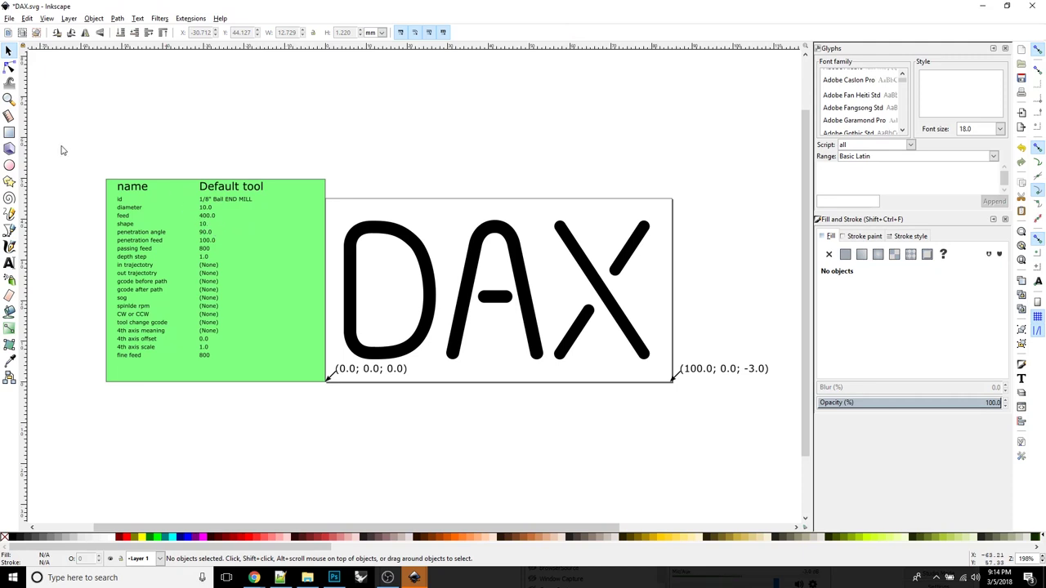
Replace the tool table's diameter 10.0 with 3.18.
left_click(8, 262)
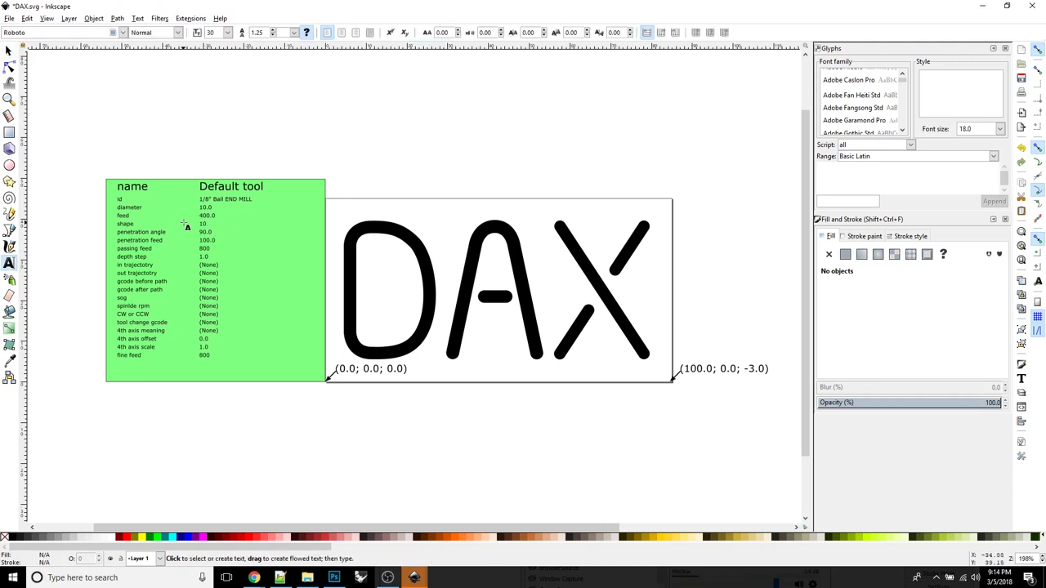
left_click(205, 207)
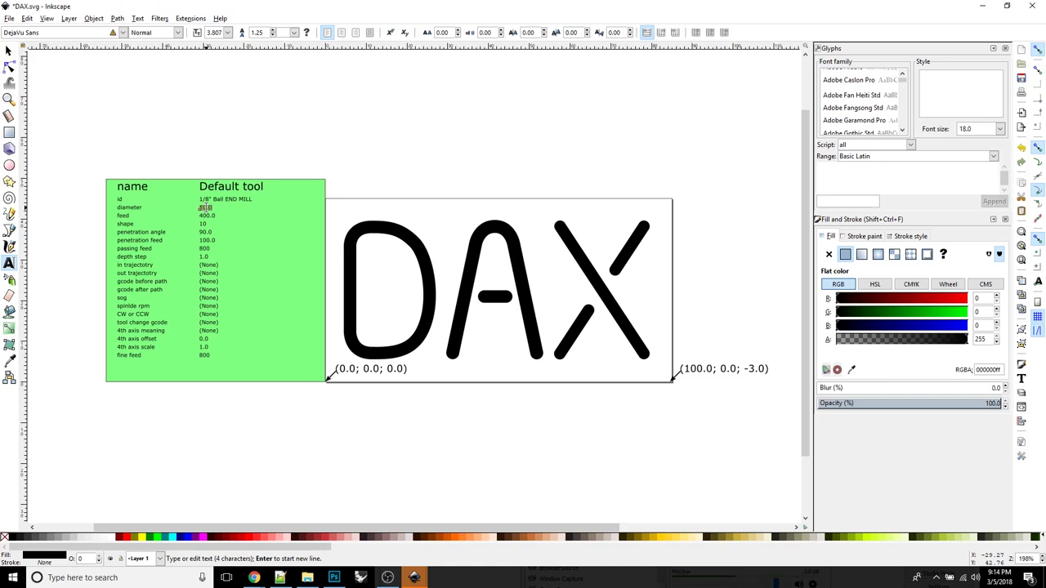
type("3.")
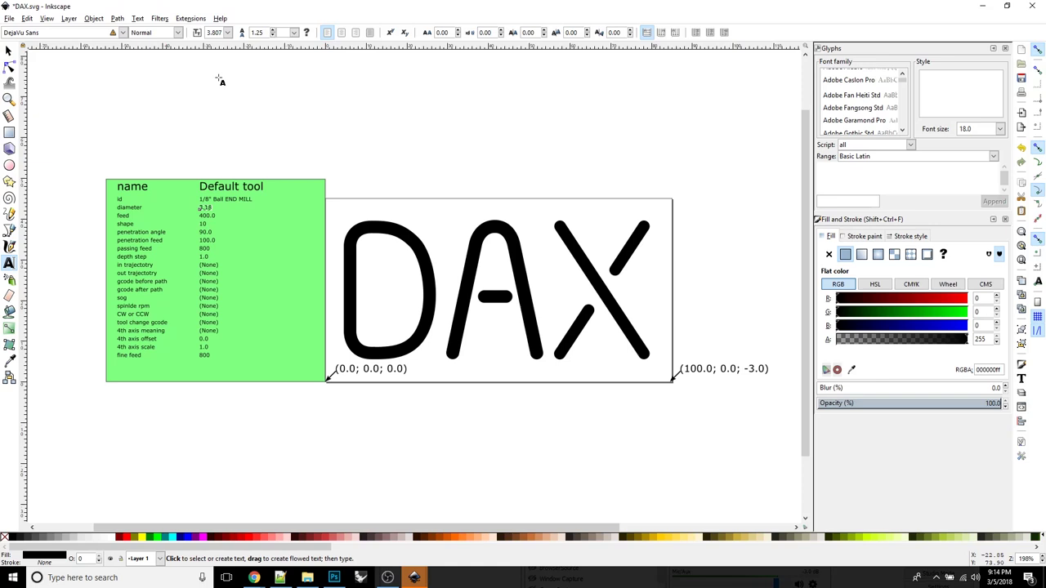
left_click(8, 50)
left_click(137, 147)
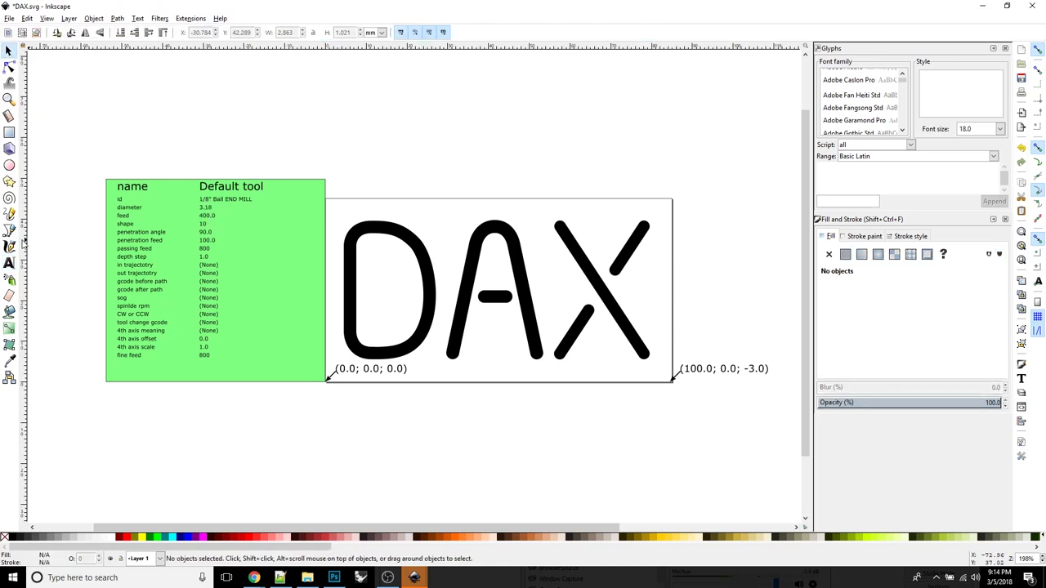
left_click(9, 262)
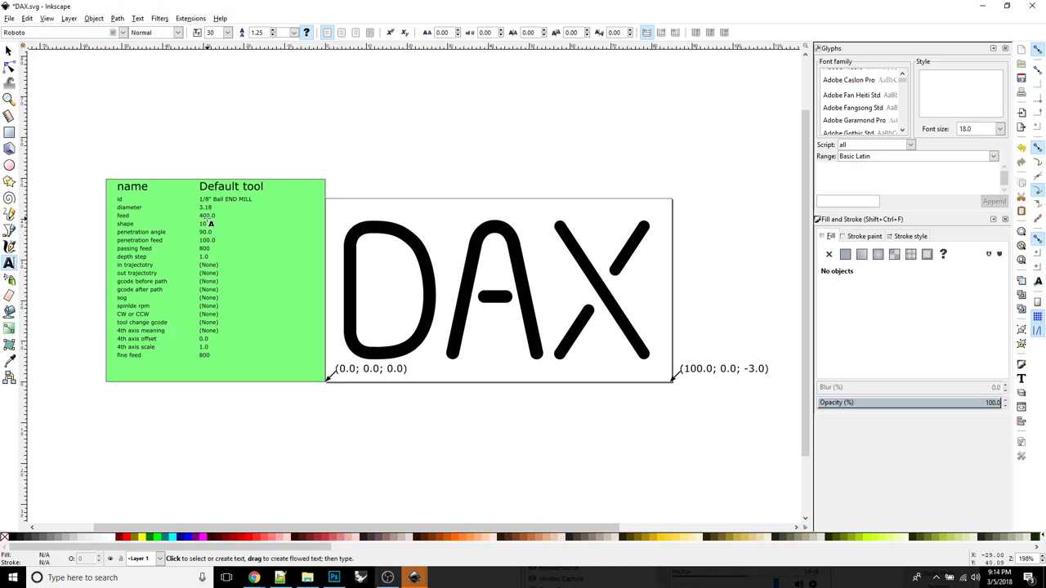
Select the tool table's feed value 400.0 with the Text tool.
left_click_drag(215, 217, 201, 218)
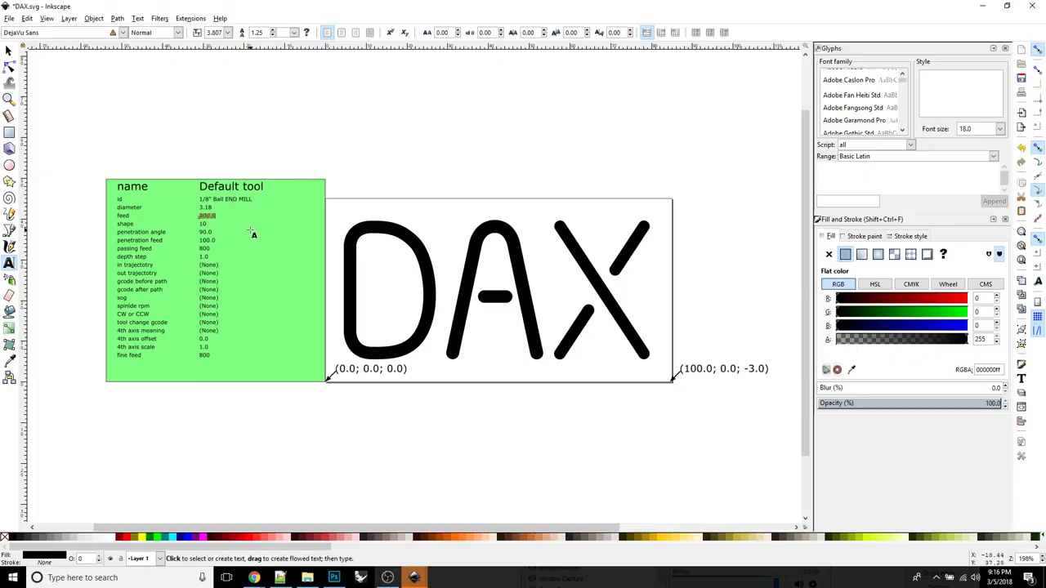
Replace the feed value with 50.
type("50")
key("Escape")
key("F1")
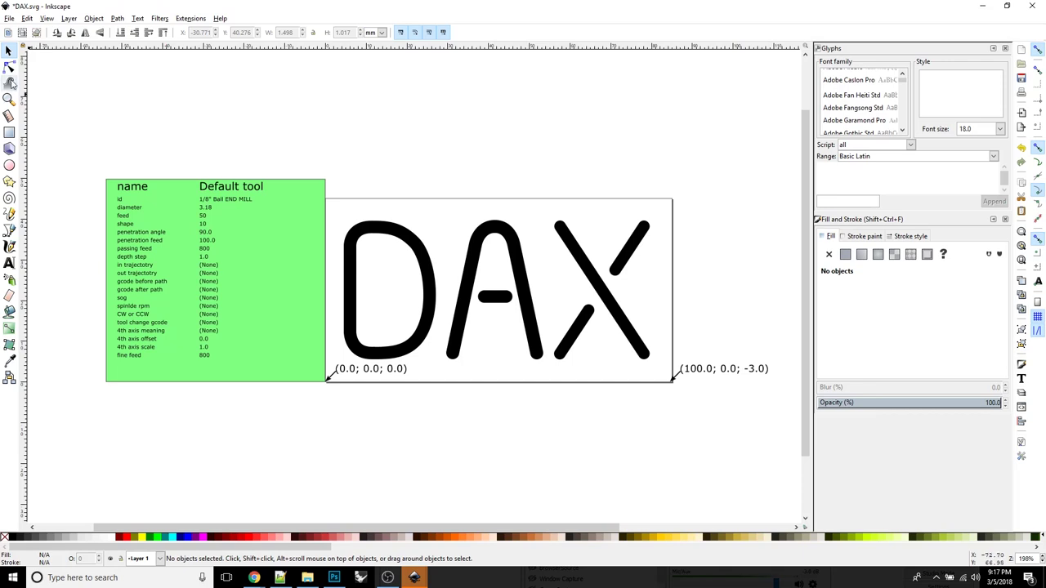
Zoom in on the table and set the penetration feed from 100.0 to 25.
left_click(12, 267)
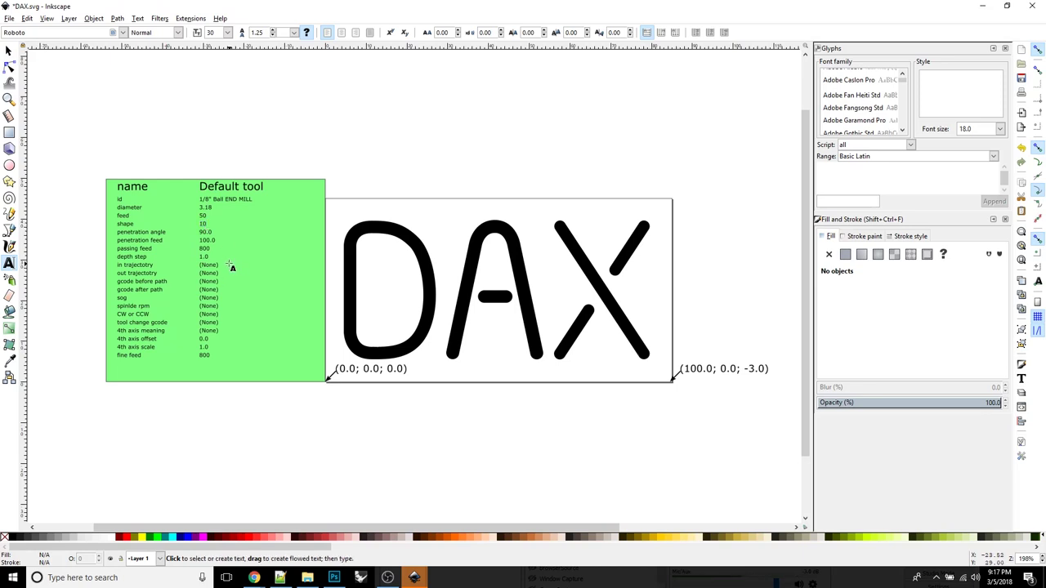
scroll(215, 251, "up", 2)
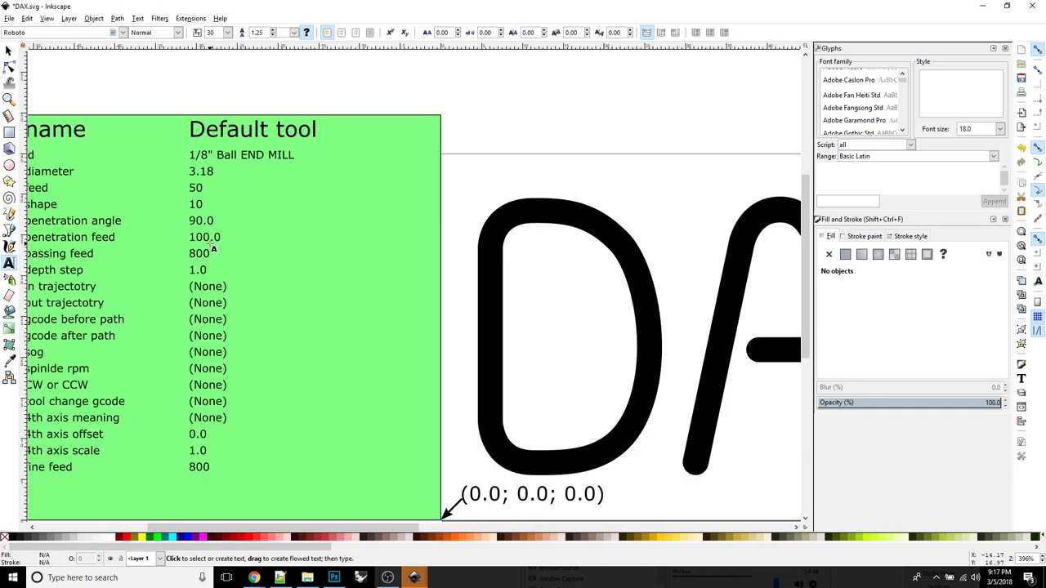
left_click_drag(229, 254, 409, 210)
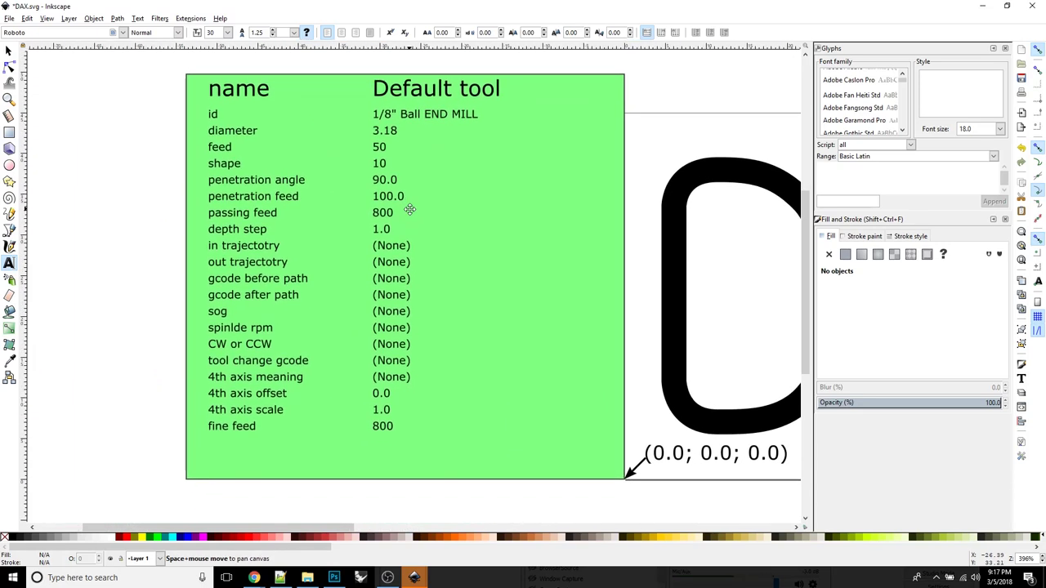
left_click(382, 164)
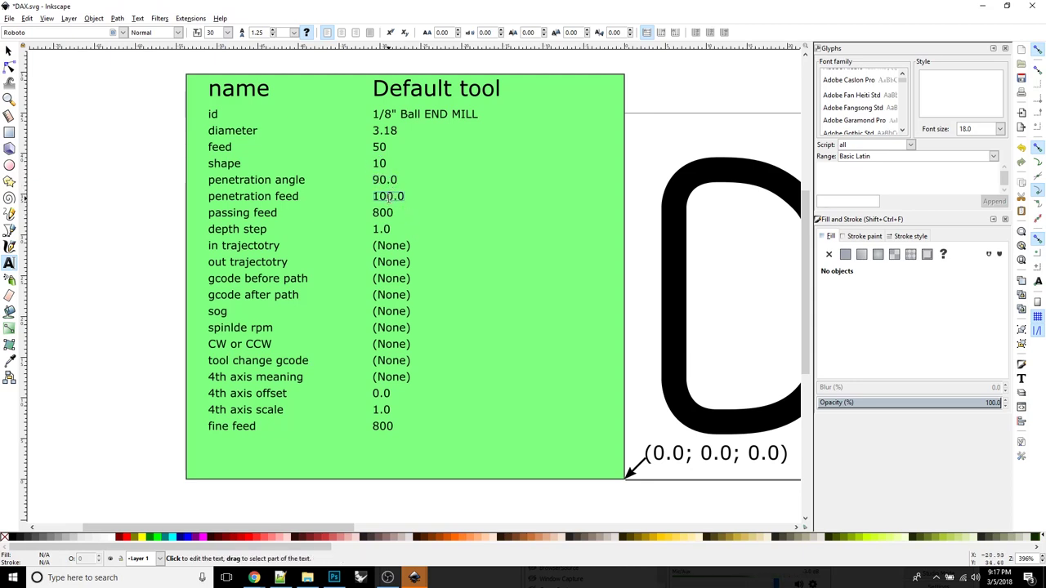
double_click(389, 196)
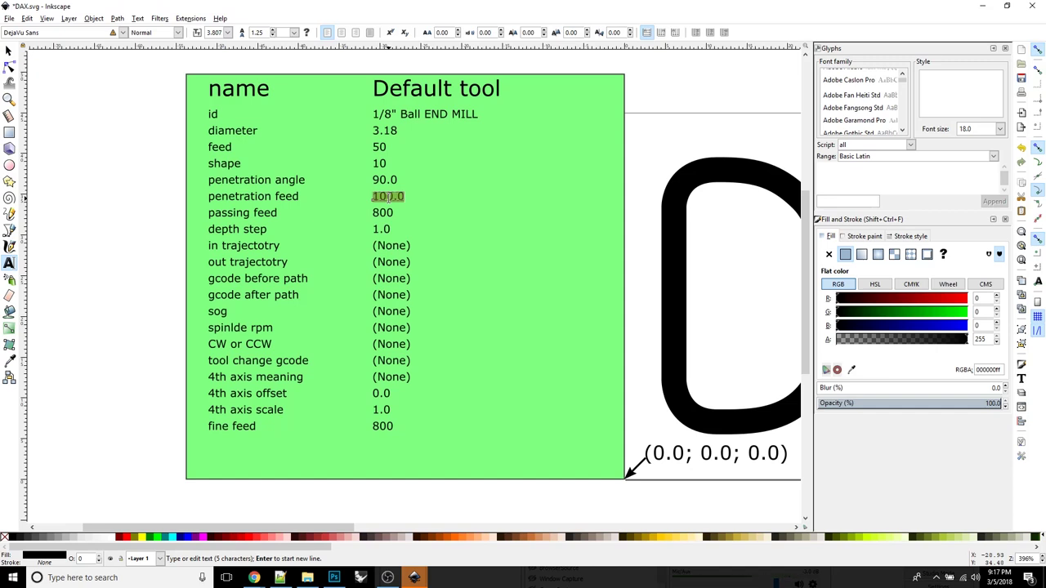
type("25")
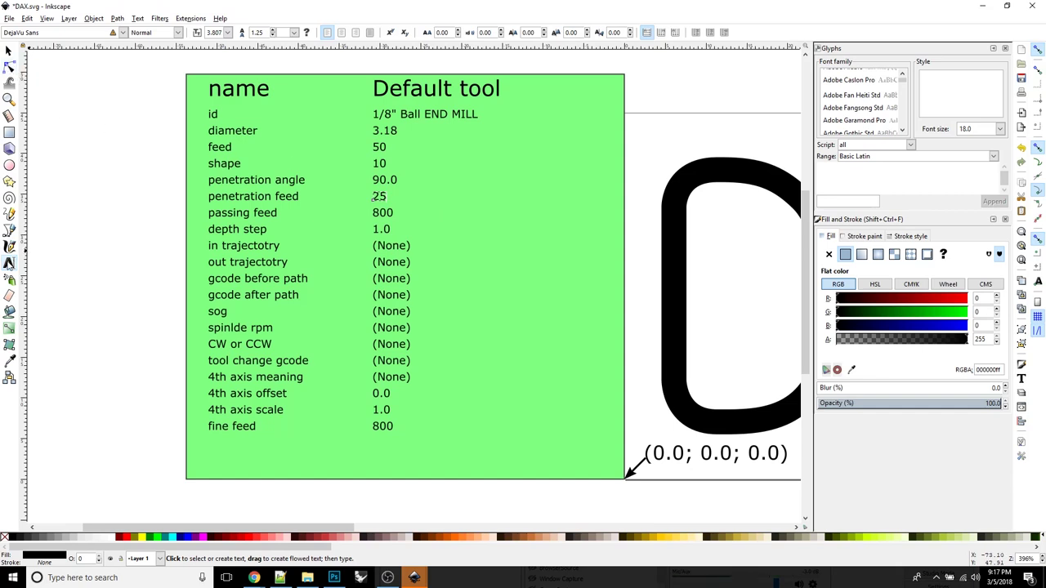
Set the passing feed to 400, correcting an initial 200.
double_click(381, 212)
type("200")
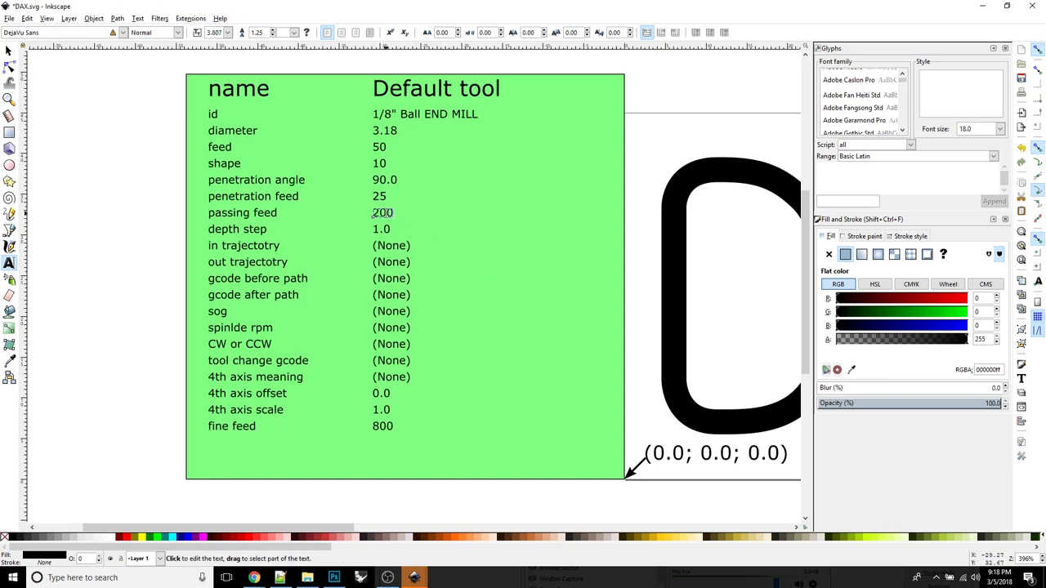
double_click(382, 212)
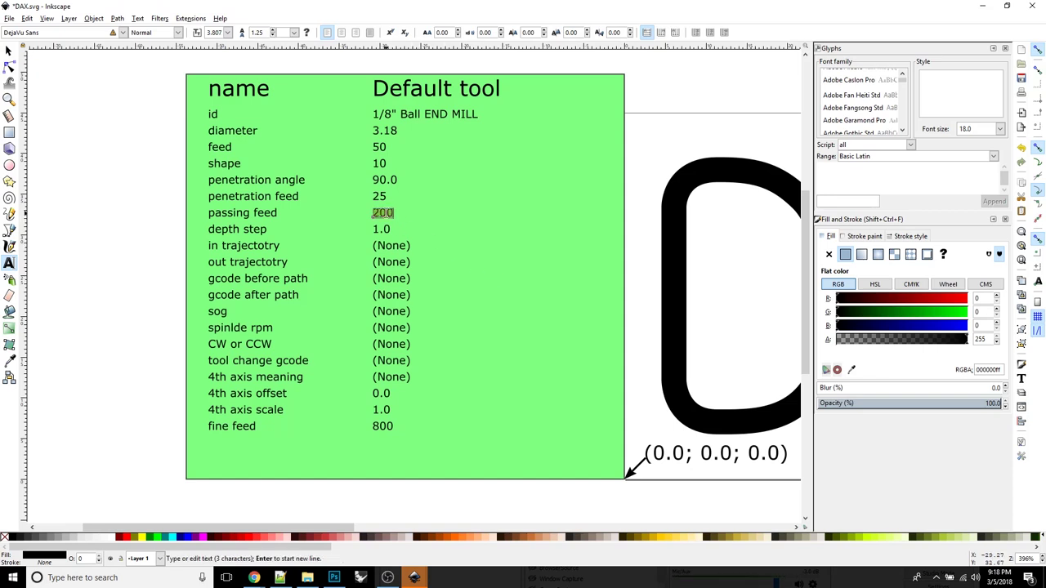
type("400")
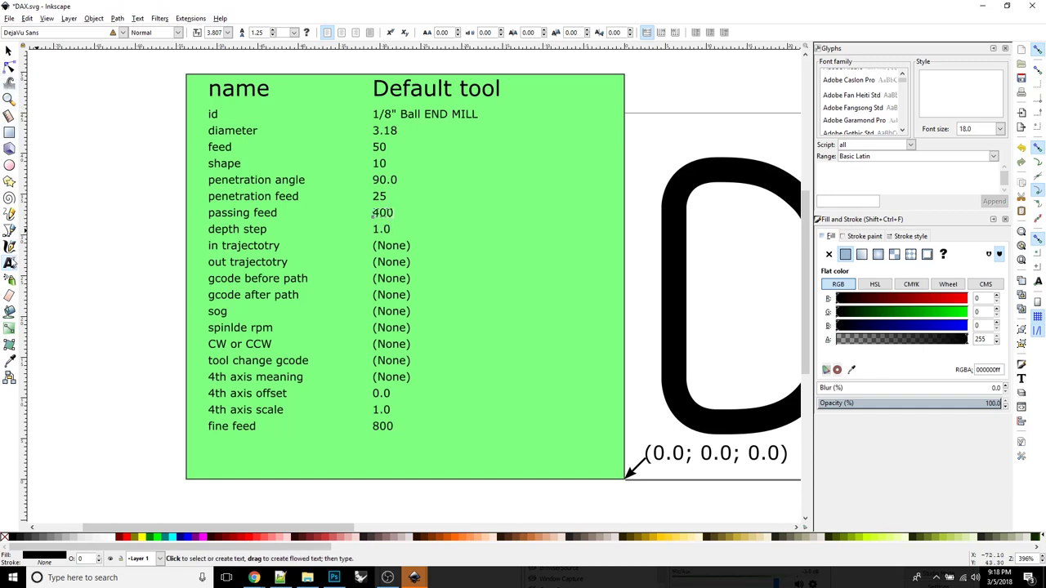
Change the depth step from 1.0 to .6.
left_click(384, 230)
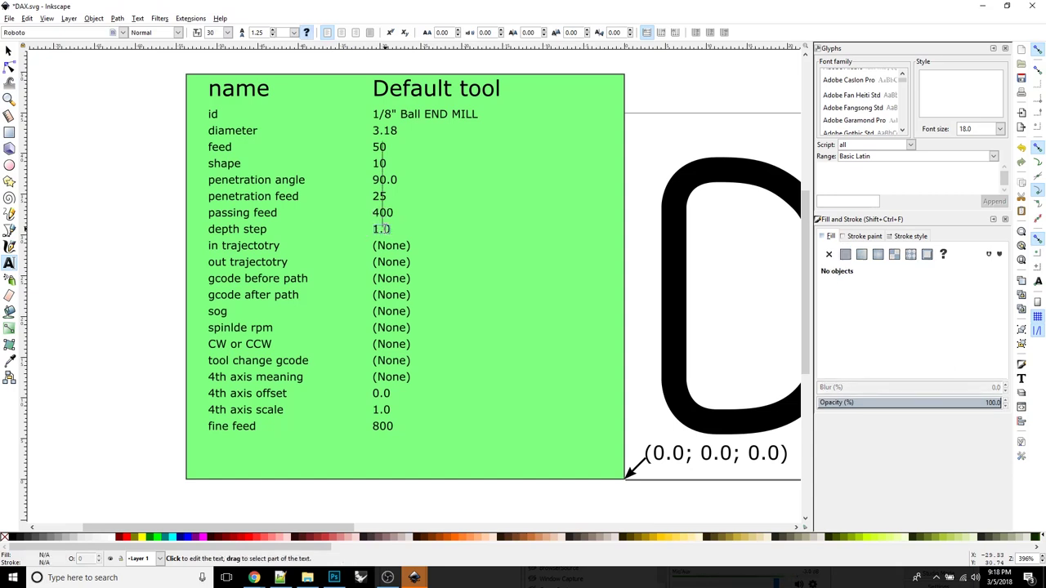
double_click(384, 230)
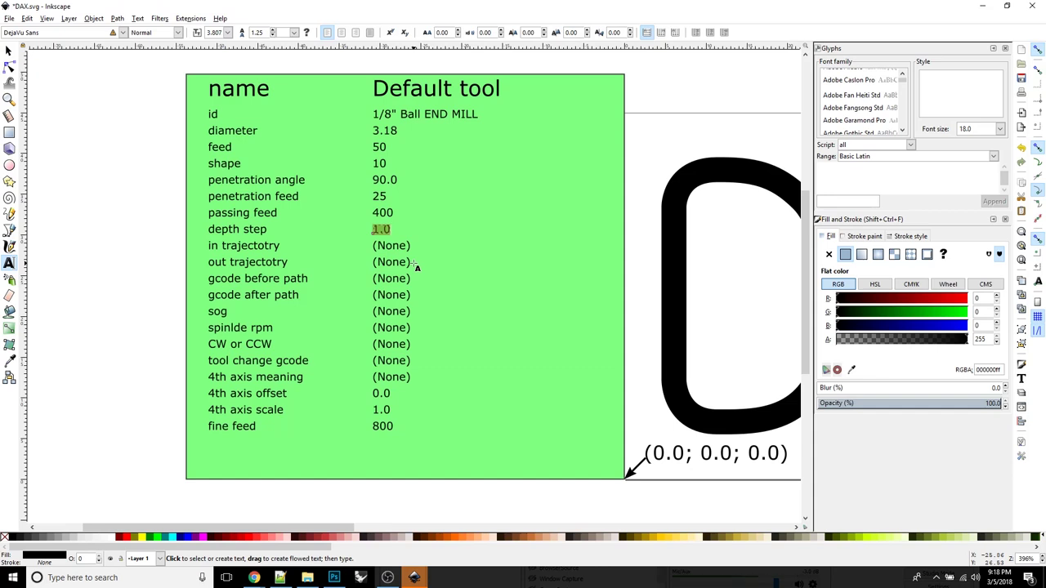
type(".6")
Set the fine feed from 800 to 50, correcting a mistyped 20.
left_click(381, 427)
double_click(380, 428)
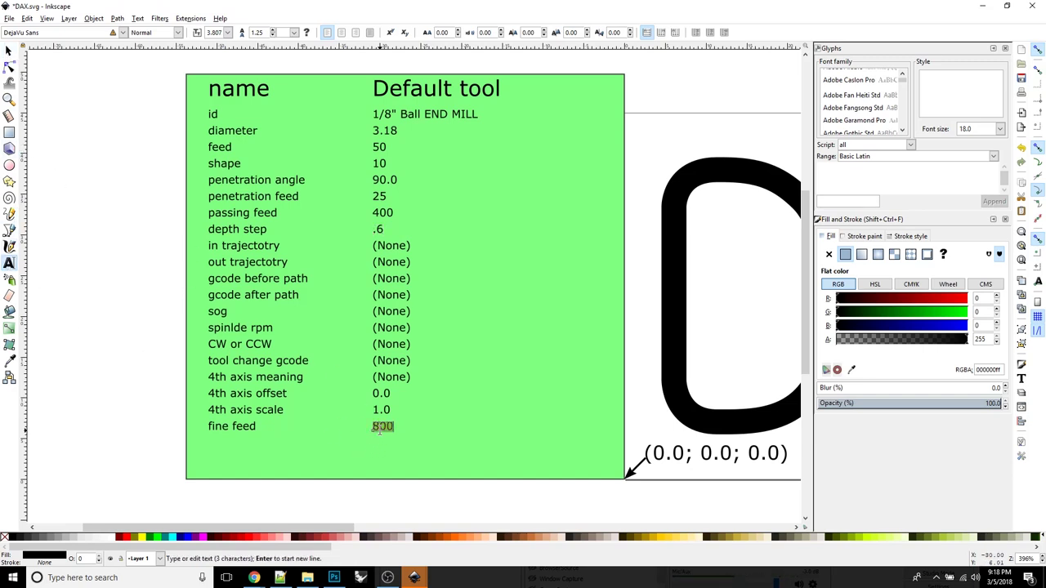
type("20")
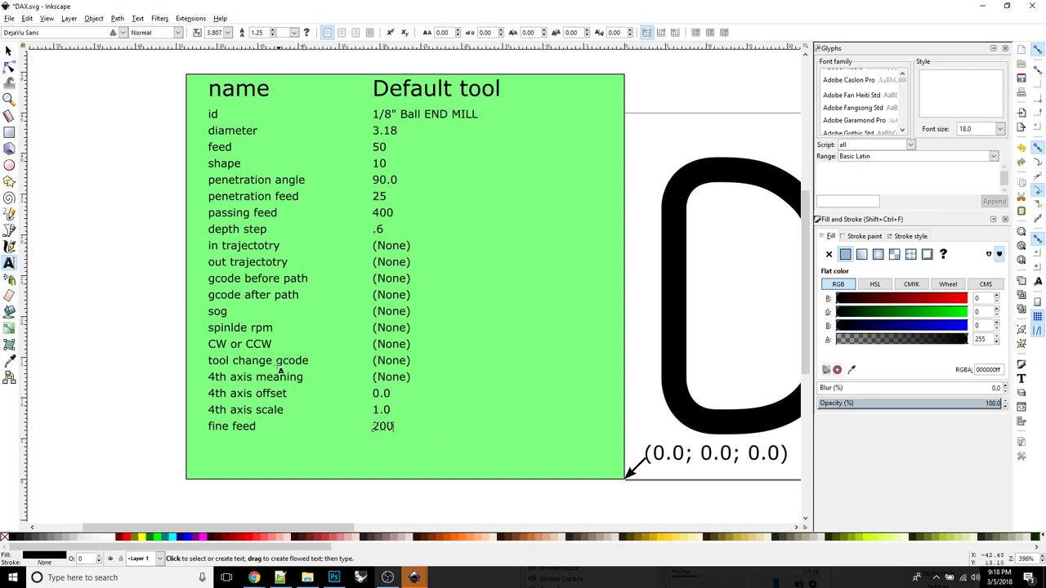
double_click(383, 427)
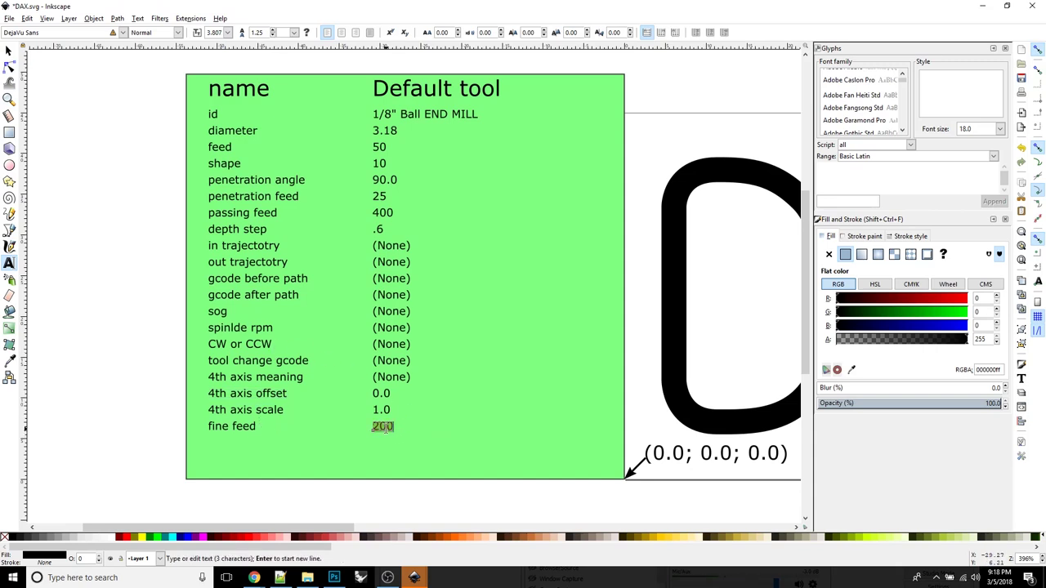
type("50")
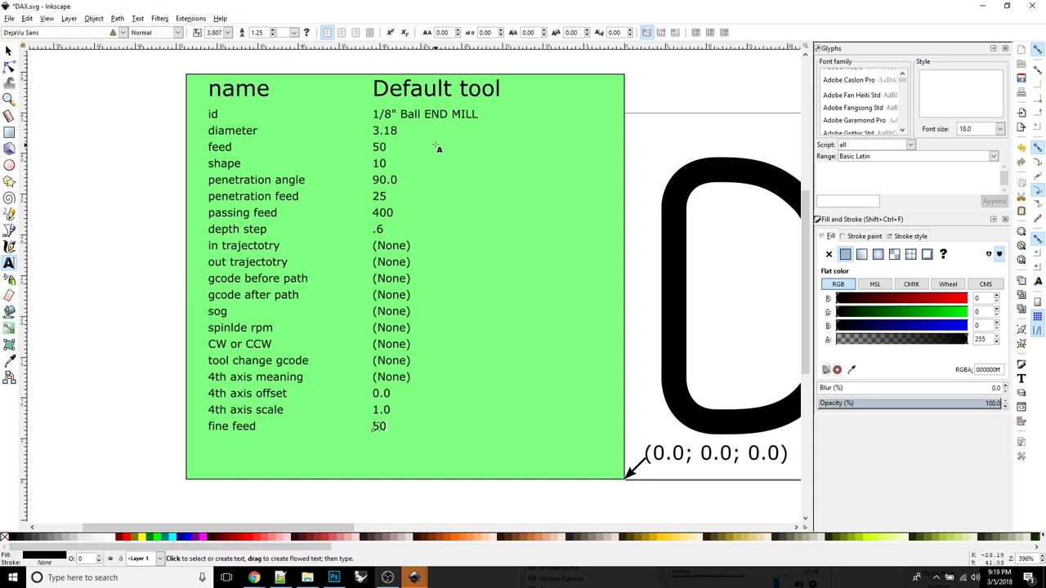
Select the tool table and zoom out so the whole DAX drawing is visible.
left_click(8, 51)
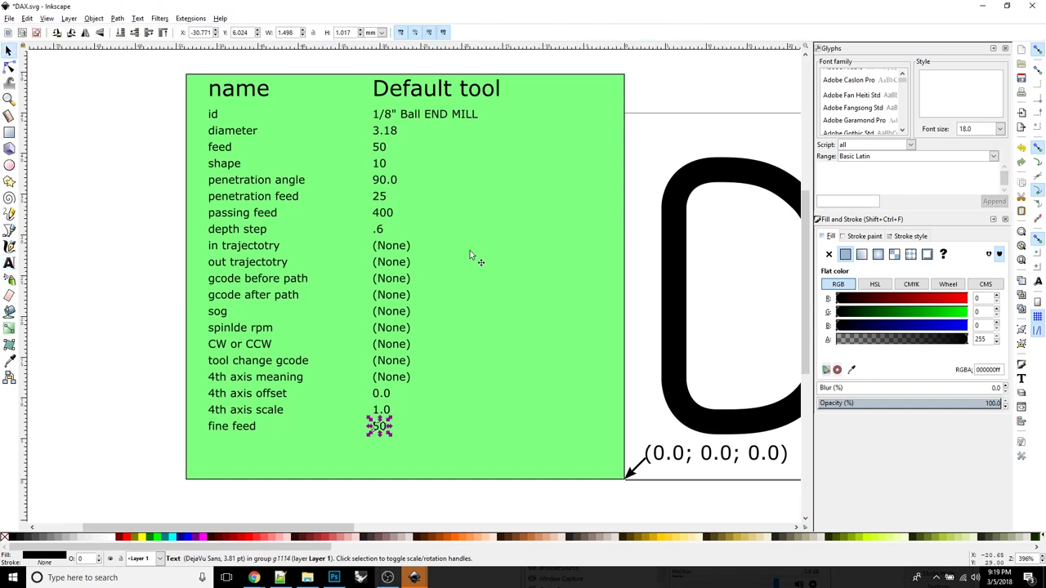
left_click(421, 450)
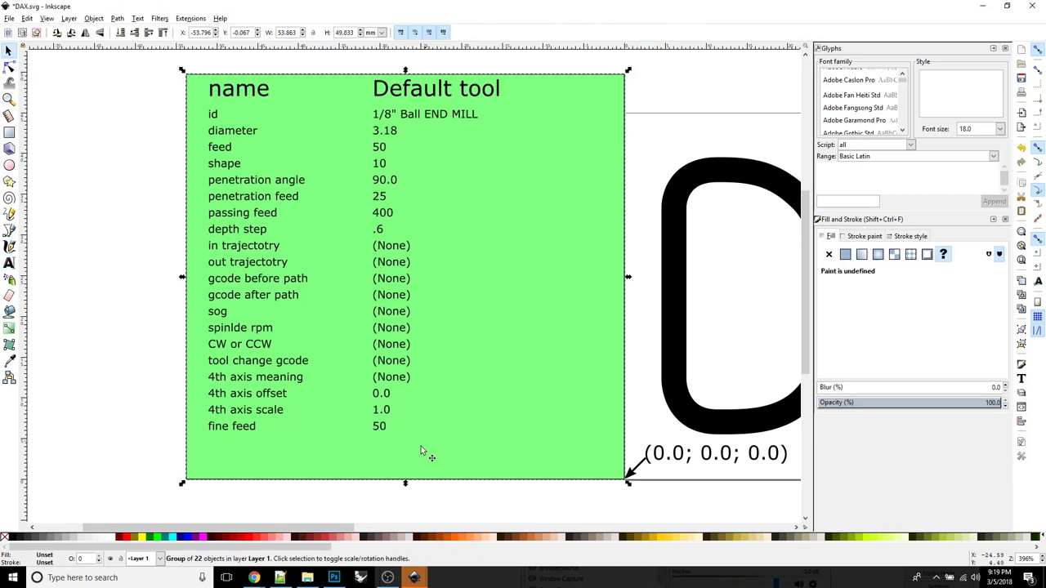
left_click(418, 382, "ctrl")
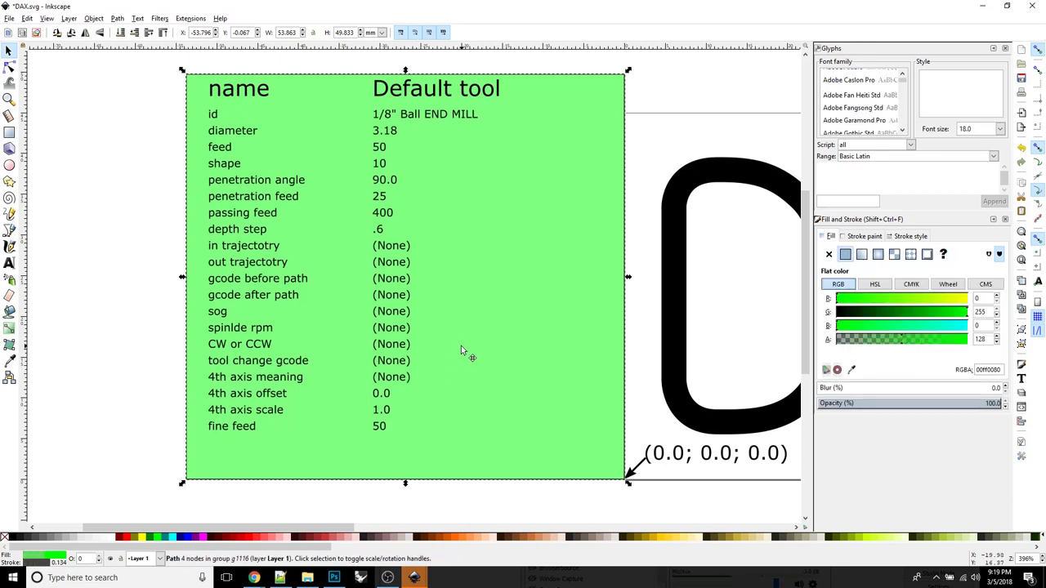
scroll(462, 350, "down", 1, "ctrl")
scroll(462, 350, "down", 2)
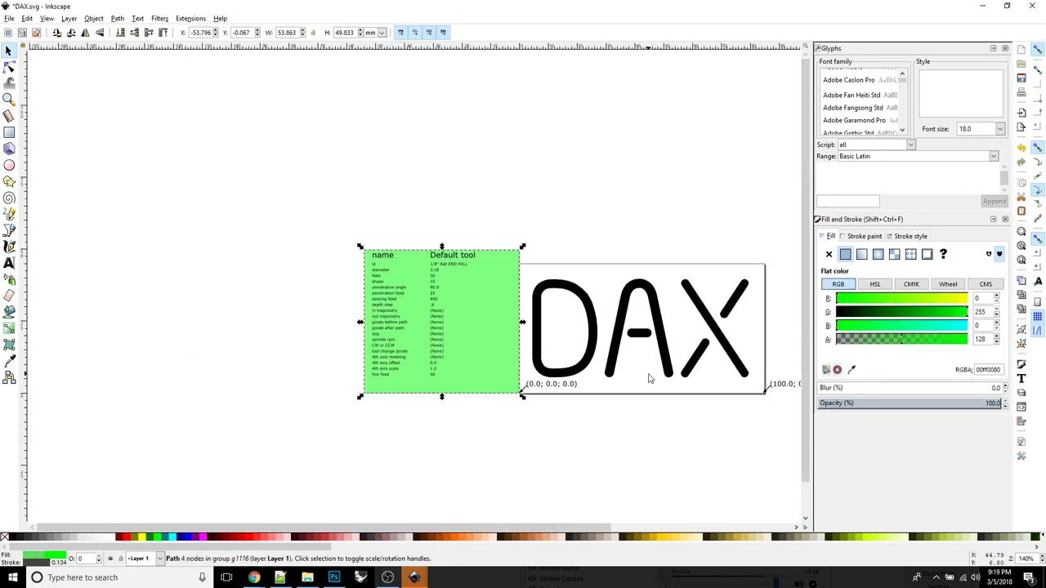
mouse_move(646, 378)
left_mouse_down()
mouse_move(612, 362)
mouse_move(550, 364)
left_mouse_up()
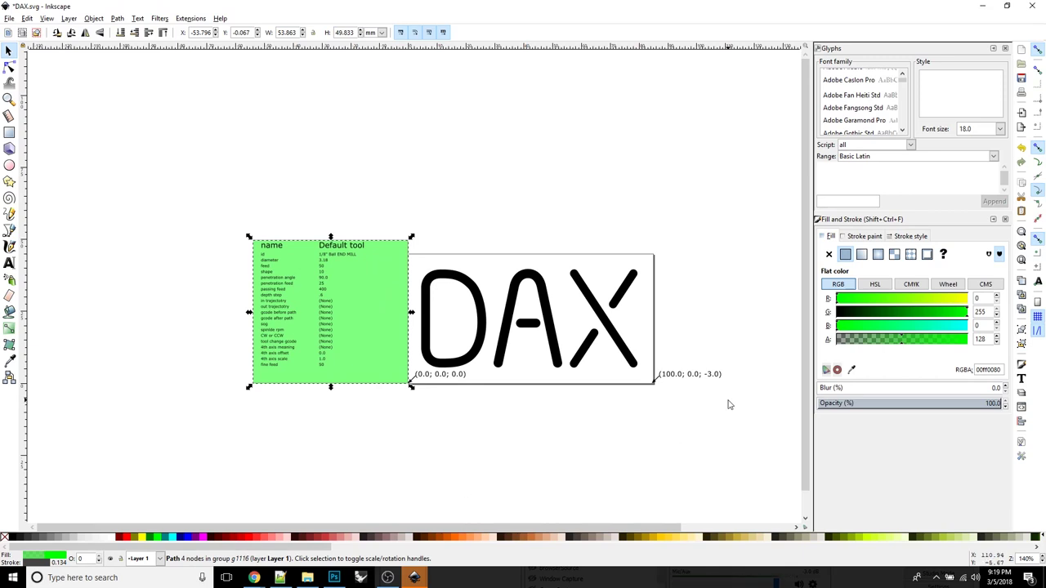
Open Gcodetools' Path to Gcode settings from the Extensions menu.
left_click(193, 21)
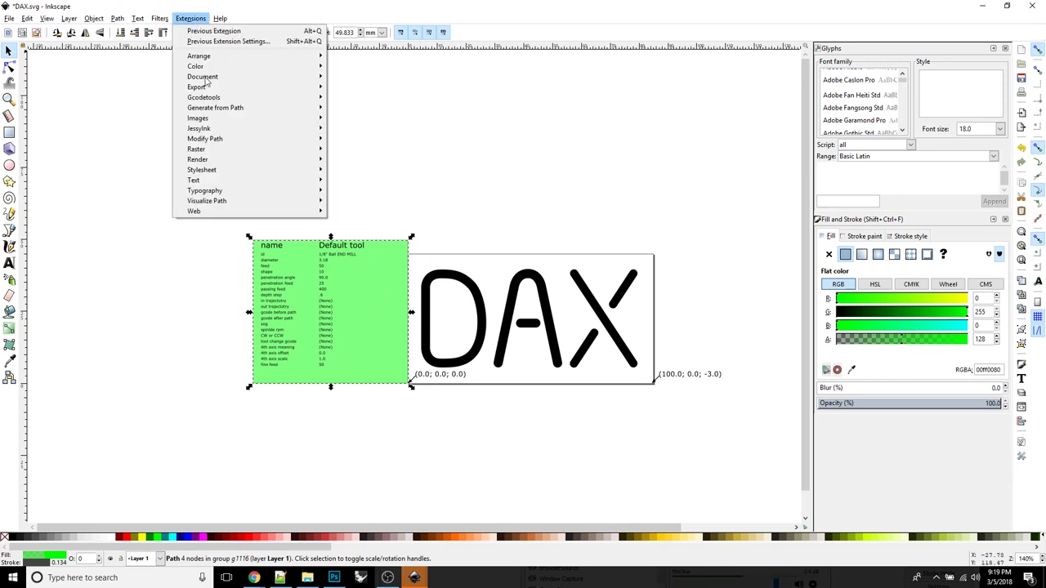
mouse_move(217, 100)
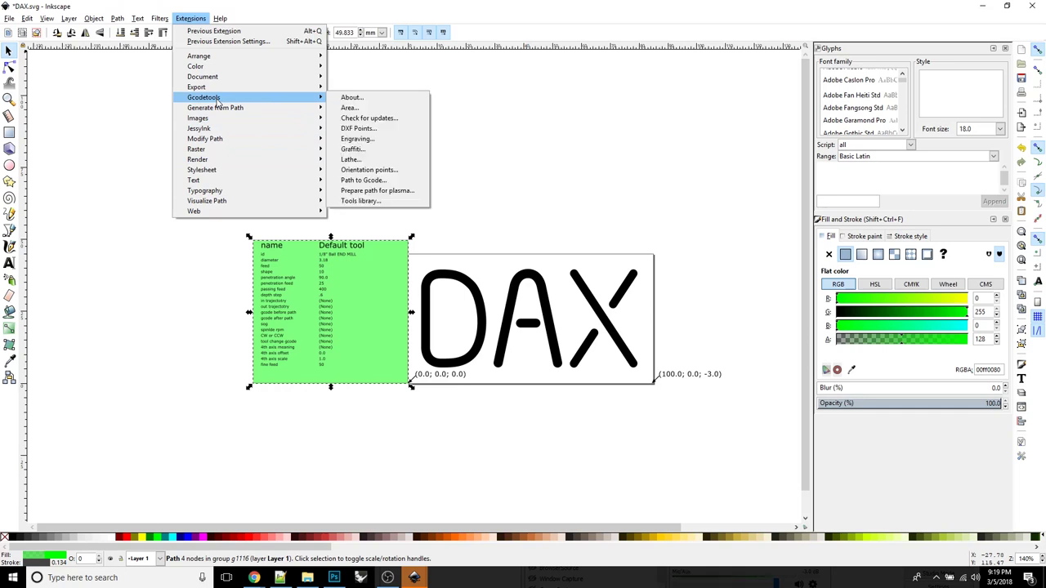
left_click(377, 185)
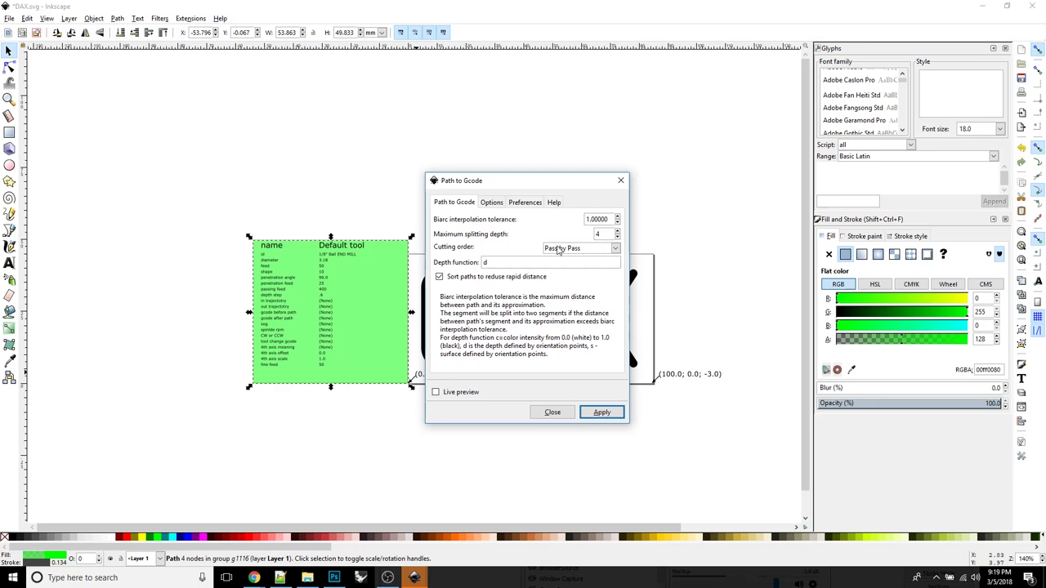
Keep the cutting order at Pass by Pass and move the Path to Gcode dialog off the letters.
left_click(613, 249)
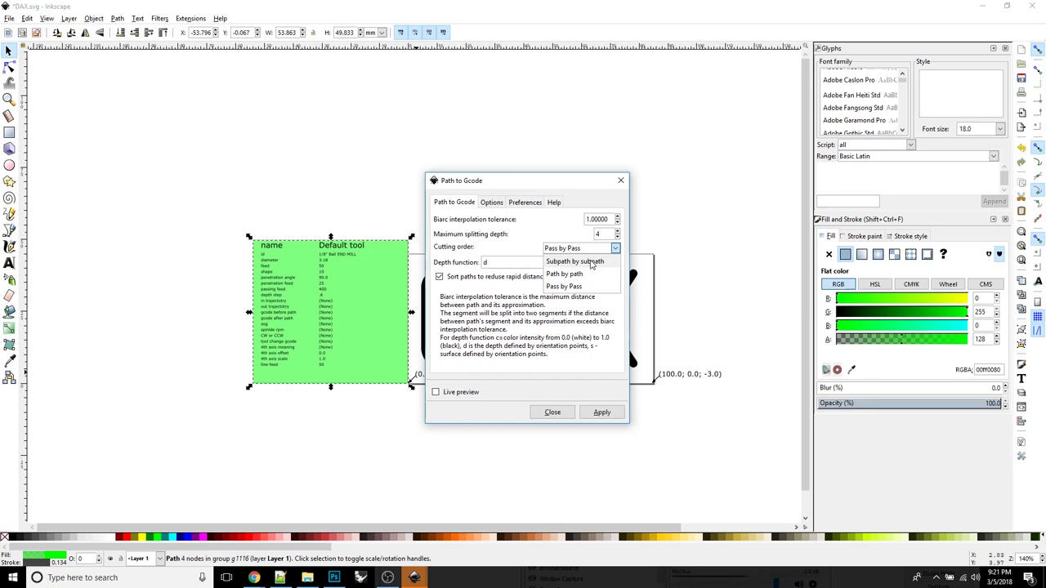
left_click(588, 191)
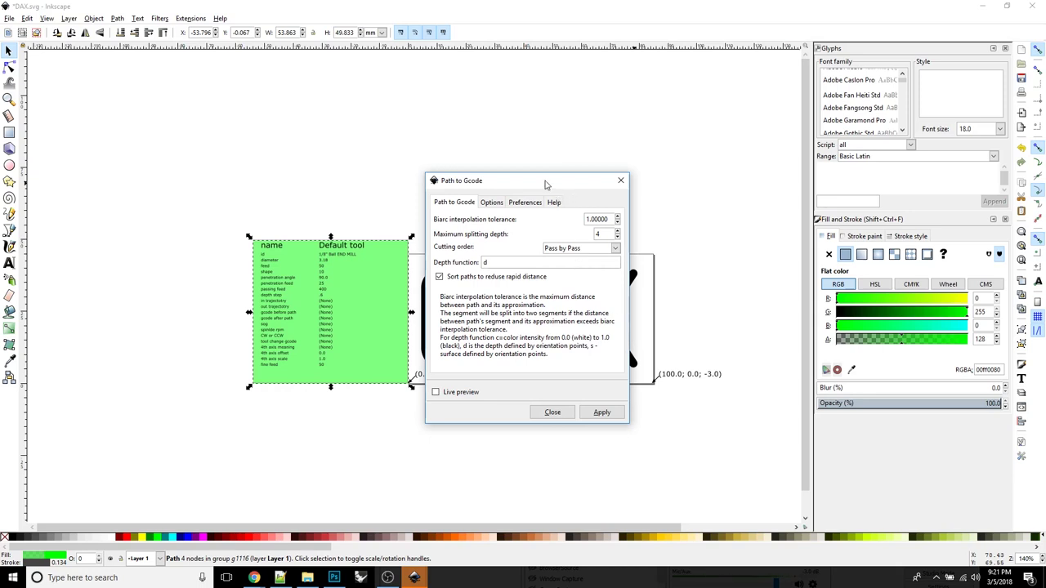
left_click_drag(546, 181, 640, 195)
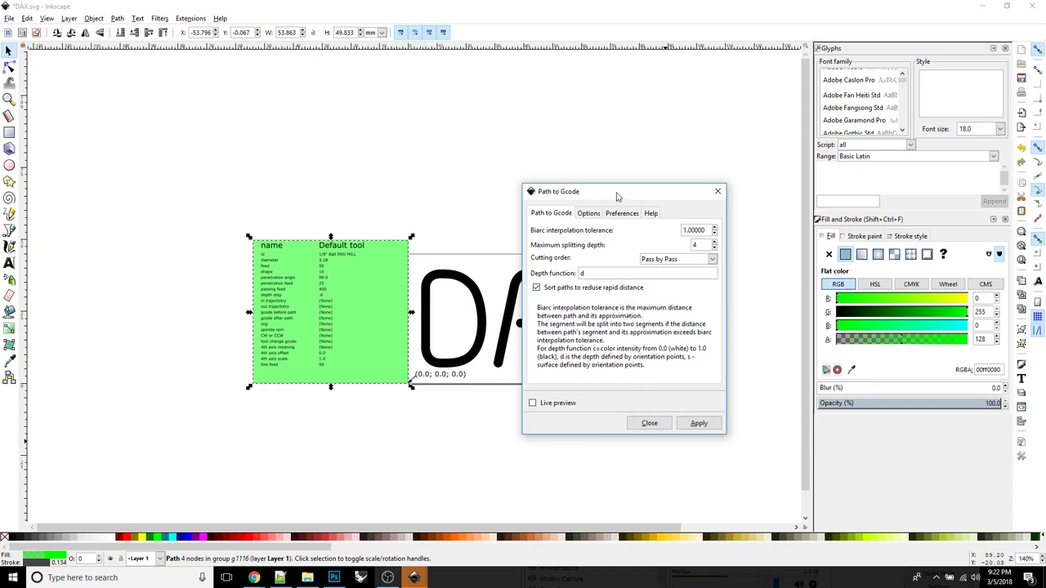
left_click_drag(614, 191, 472, 172)
left_click(447, 194)
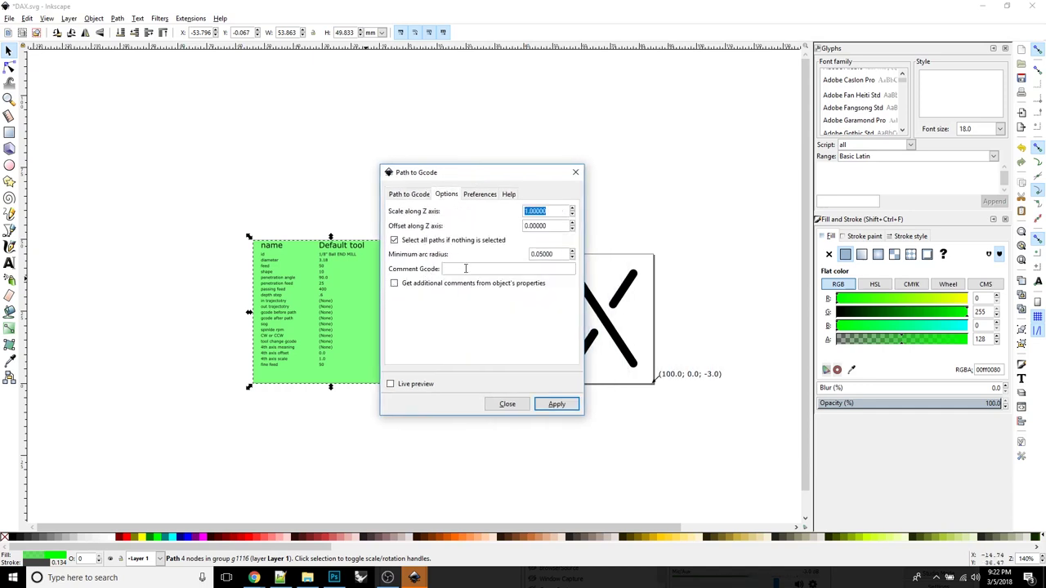
Leave Z scale 1.00000 and offset 0.00000, toggling 'Select all paths' off and back on.
left_click(464, 266)
left_click(394, 240)
left_click(394, 241)
left_click(479, 194)
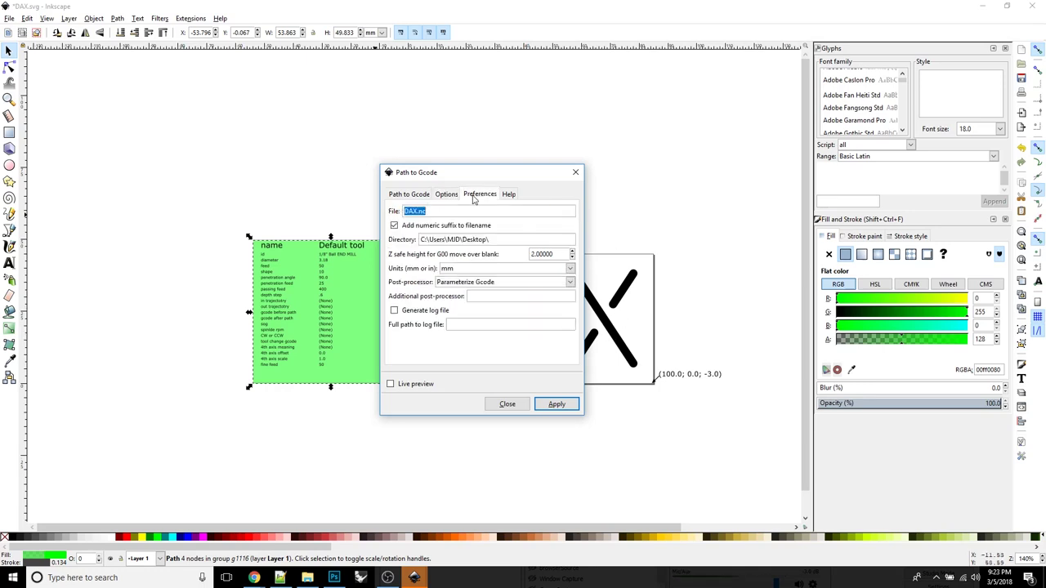
Keep output file DAX.nc in mm and change the post-processor from Parameterize Gcode to None.
left_click(429, 211)
left_click_drag(419, 209, 417, 210)
left_click(542, 256)
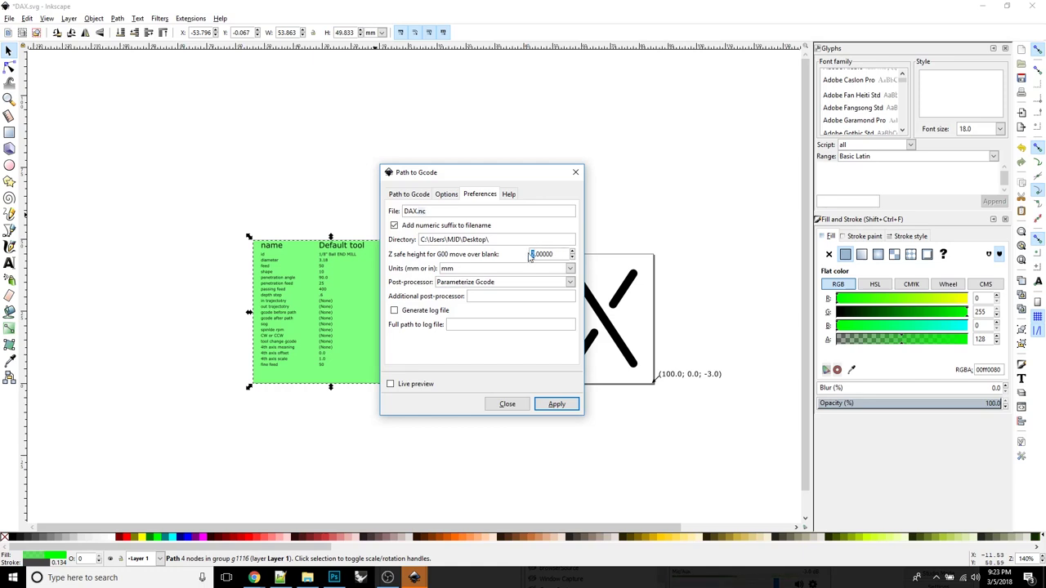
left_click(516, 273)
left_click(464, 281)
left_click(570, 283)
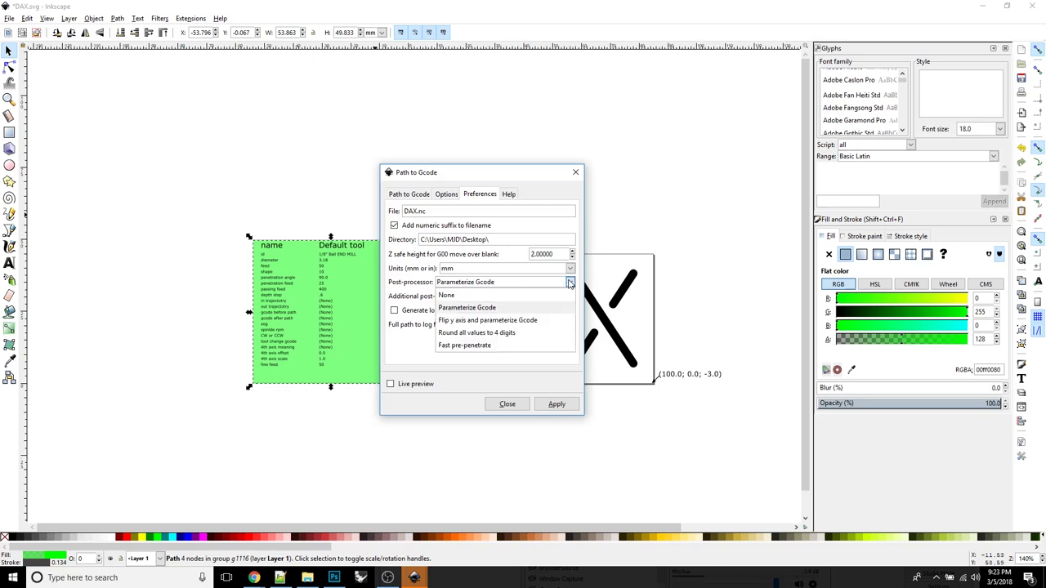
left_click(492, 296)
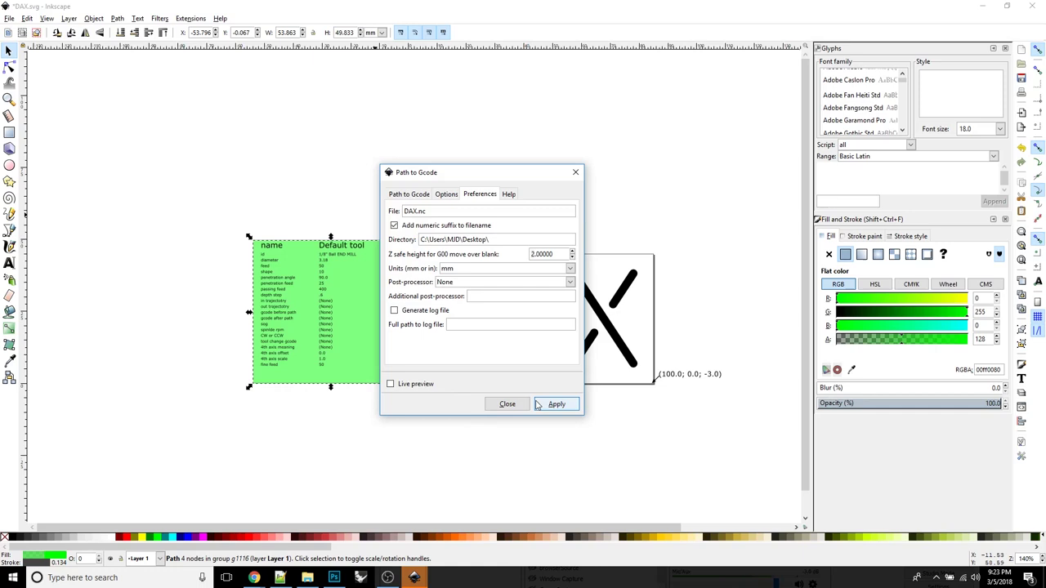
Apply Path to Gcode from its main tab, dismiss the no-paths notice, and move the dialog aside.
left_click(410, 197)
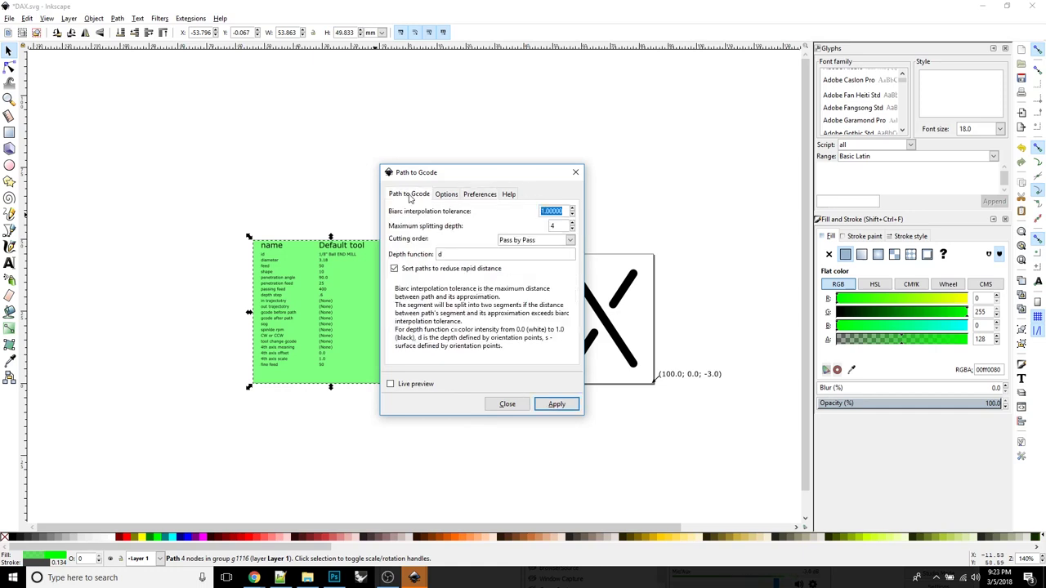
left_click(555, 404)
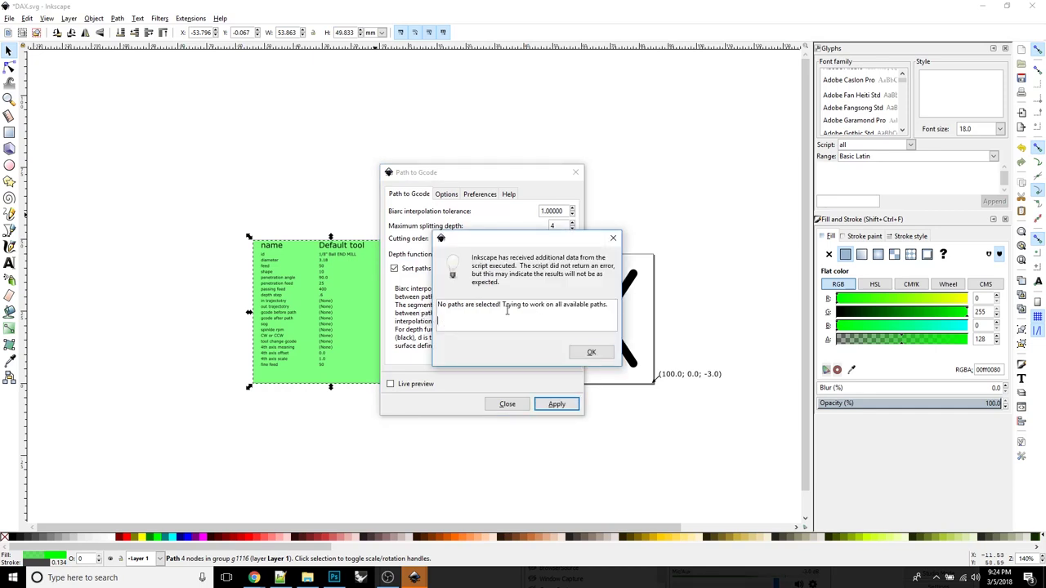
left_click(591, 354)
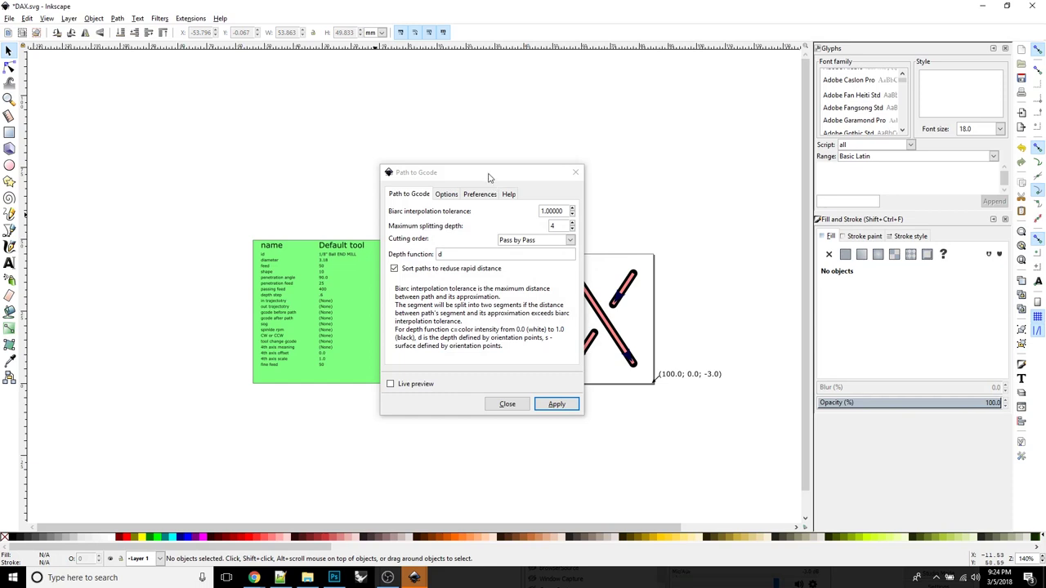
left_click_drag(493, 175, 197, 175)
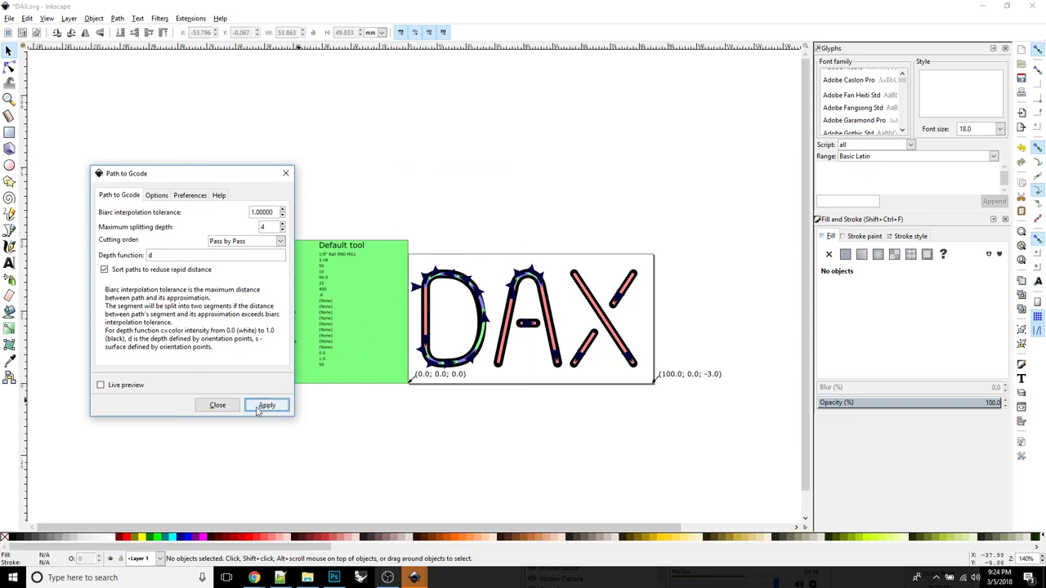
Close the Path to Gcode dialog, leaving the toolpaths drawn over the DAX letters.
left_click(217, 405)
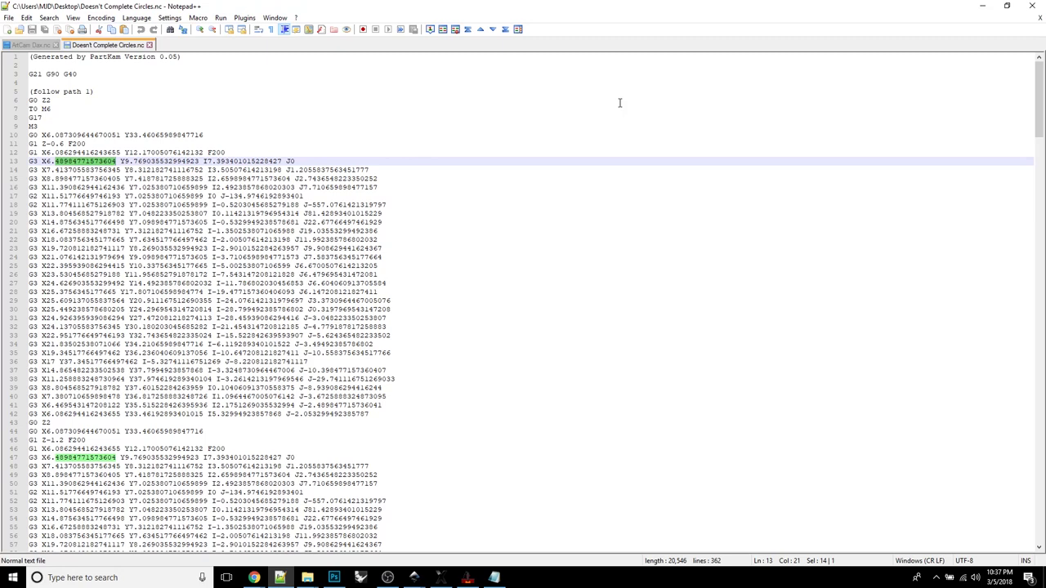
left_click(91, 57)
left_click_drag(90, 57, 125, 58)
left_click(147, 93)
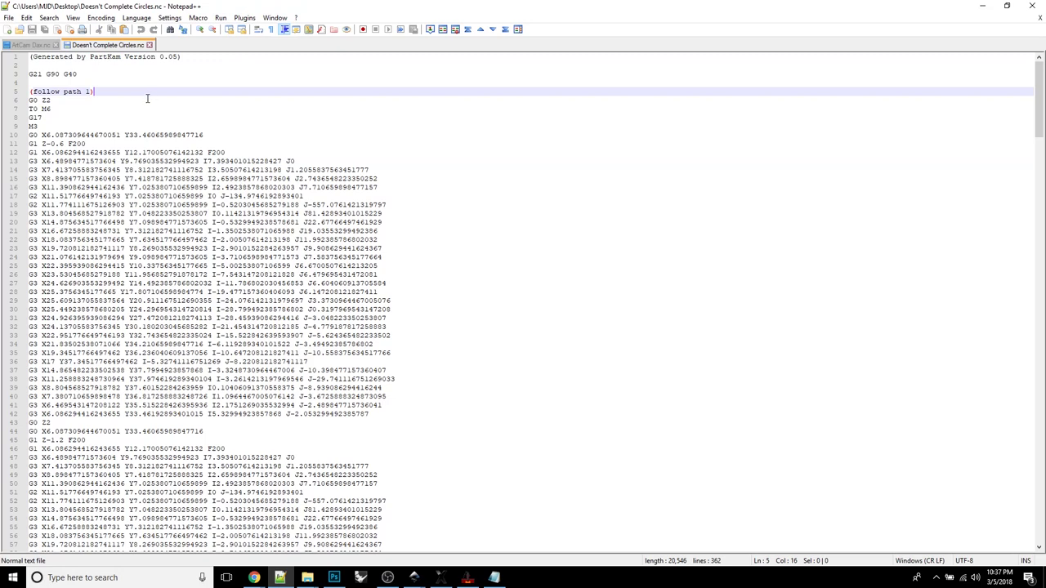
left_click_drag(106, 91, 29, 94)
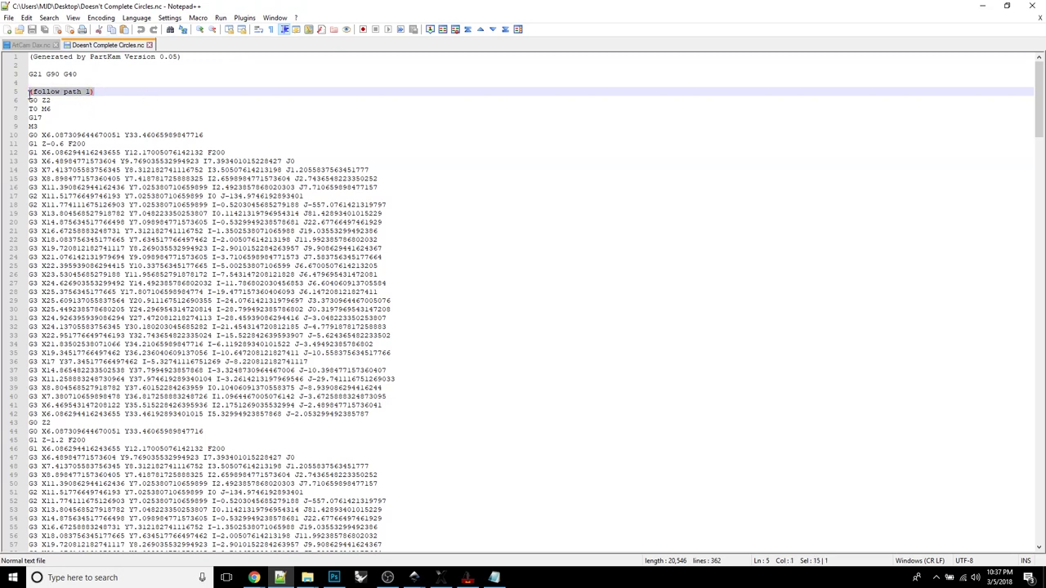
left_click(101, 109)
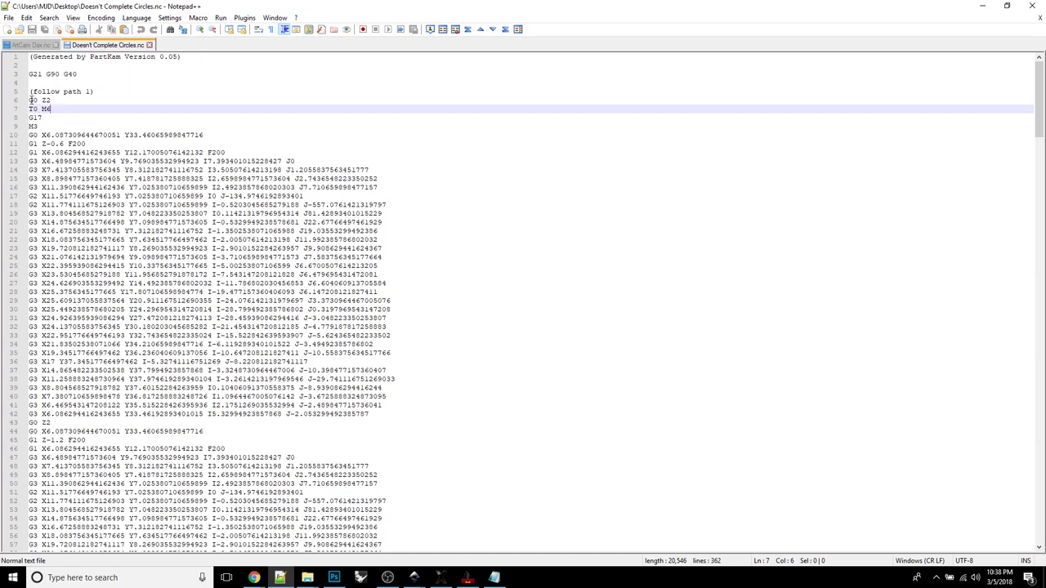
left_click(39, 153)
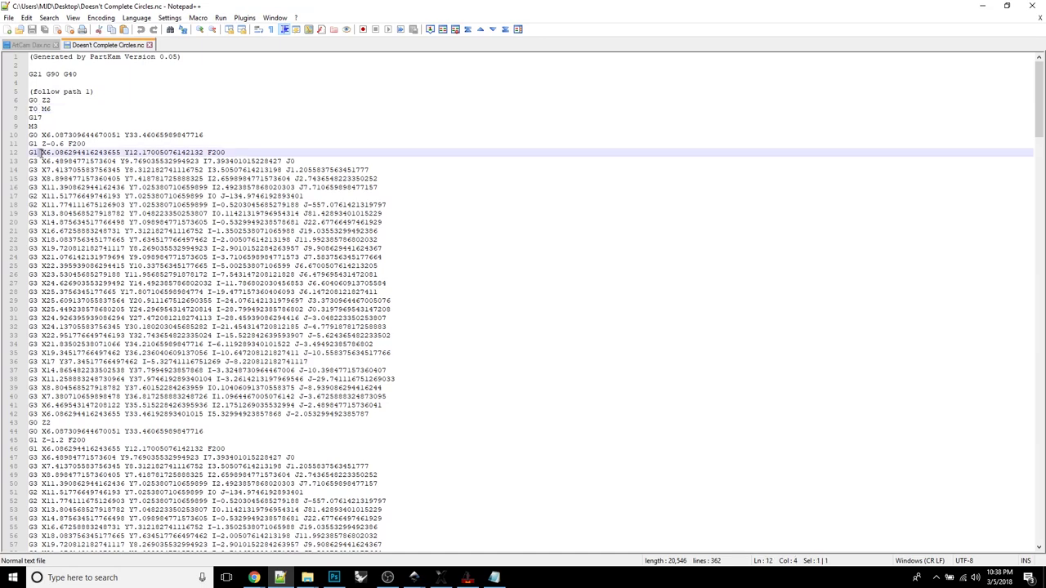
left_click(131, 125)
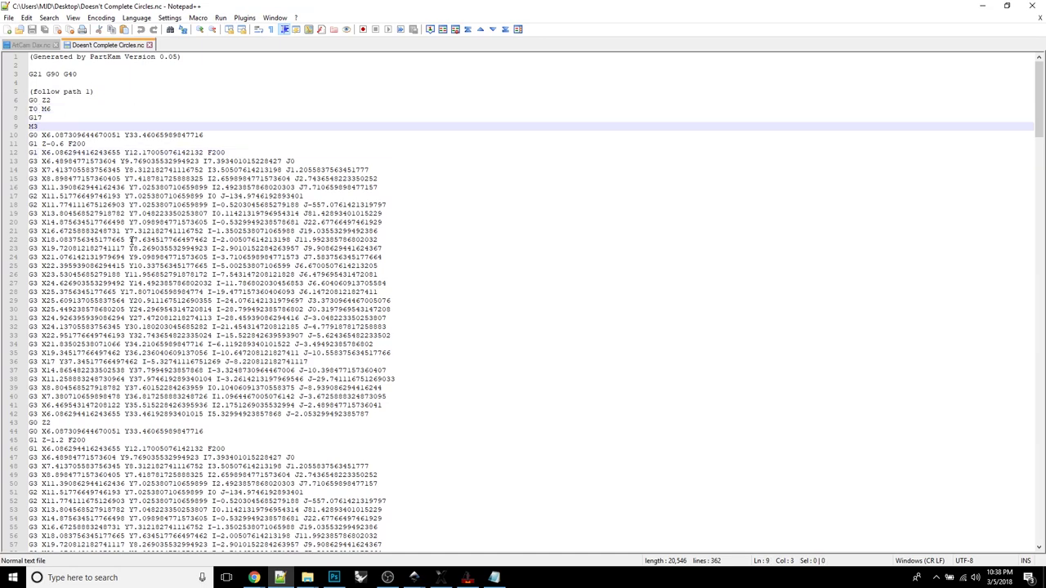
scroll(115, 416, "down", 20)
scroll(115, 422, "down", 20)
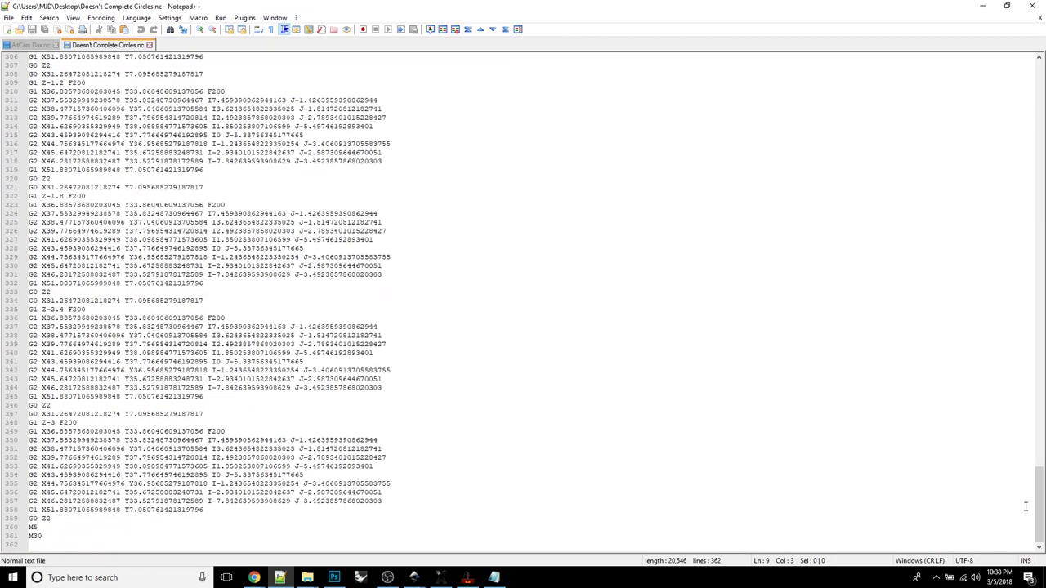
left_click_drag(1041, 514, 1041, 90)
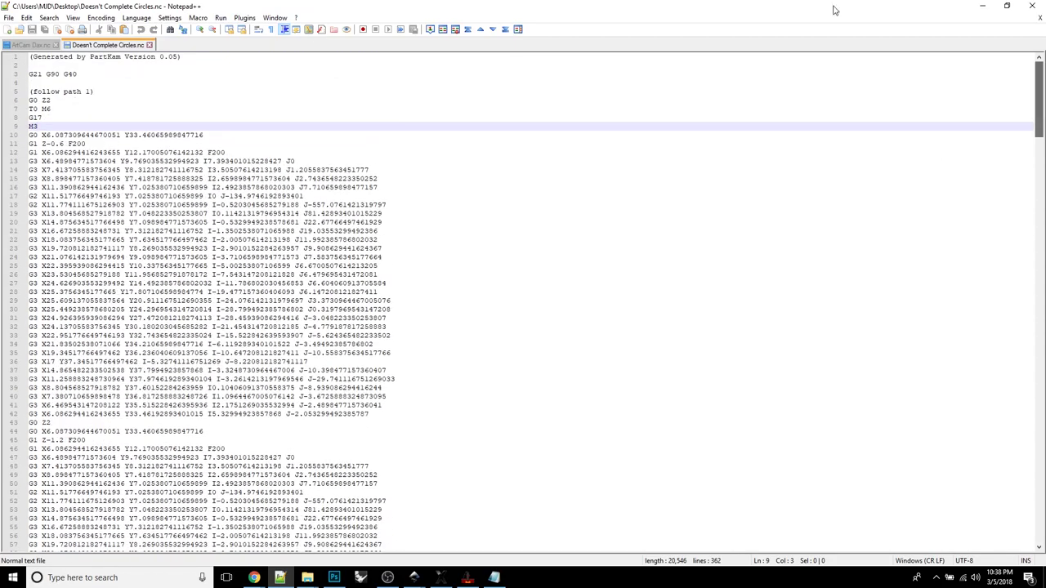
left_click(22, 46)
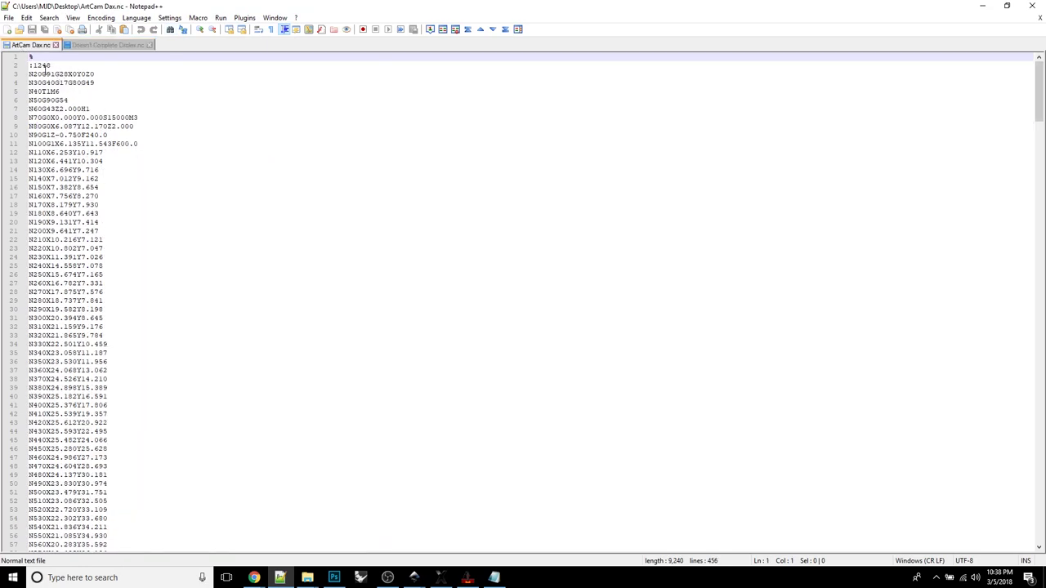
Inspect the ArtCam Dax.nc code, checking its opening lines and the N56 line.
scroll(57, 108, "down", 20)
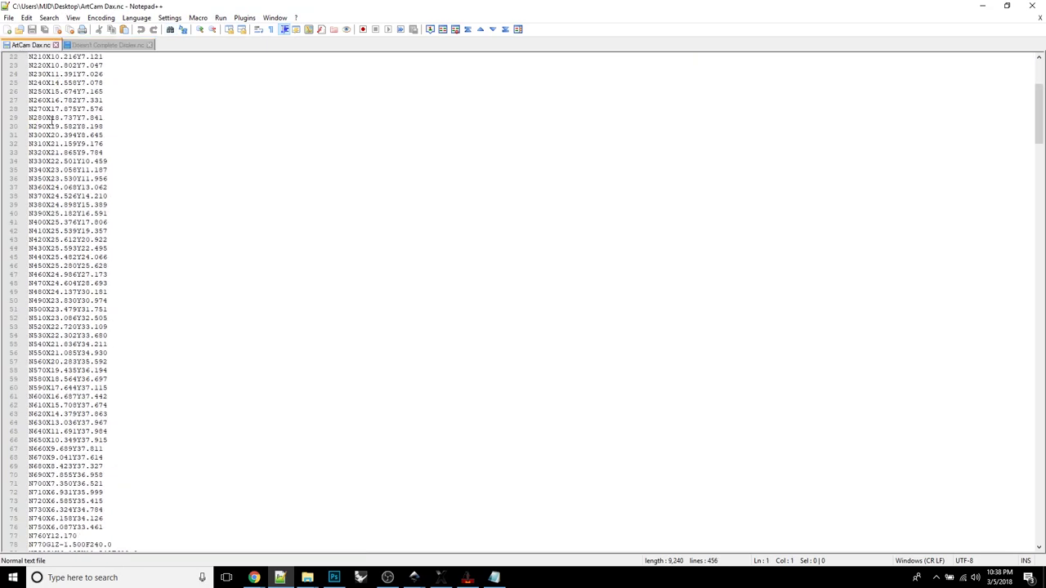
scroll(63, 302, "up", 20)
left_click(29, 73)
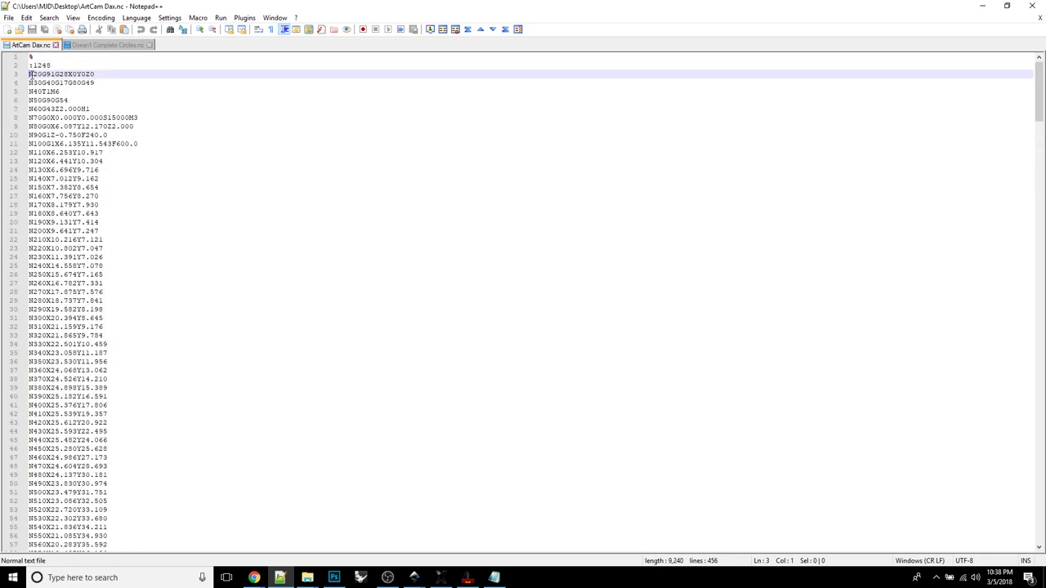
left_click(29, 83)
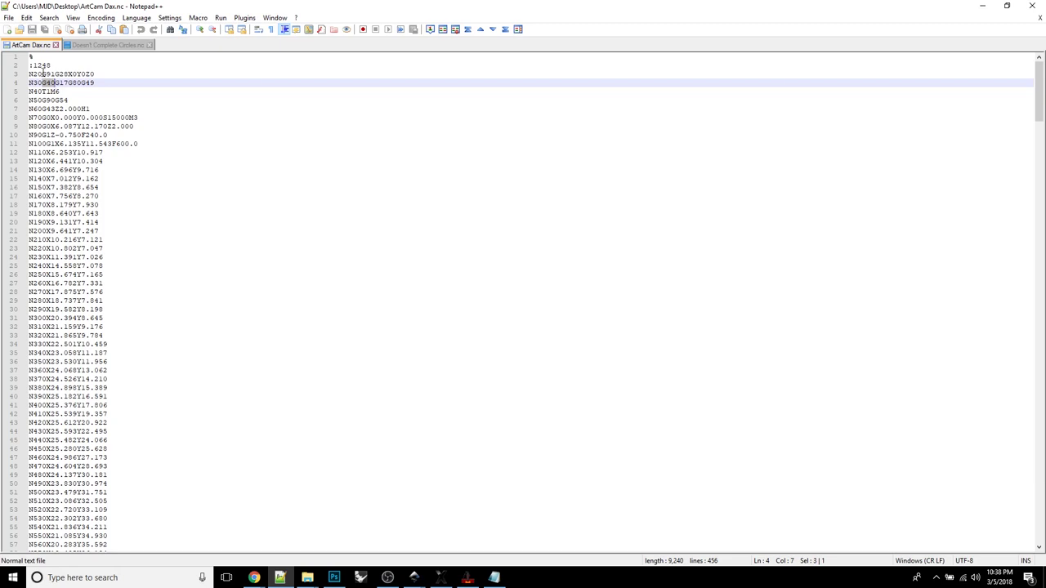
left_click_drag(41, 73, 55, 75)
scroll(66, 166, "down", 15)
left_click_drag(28, 152, 42, 153)
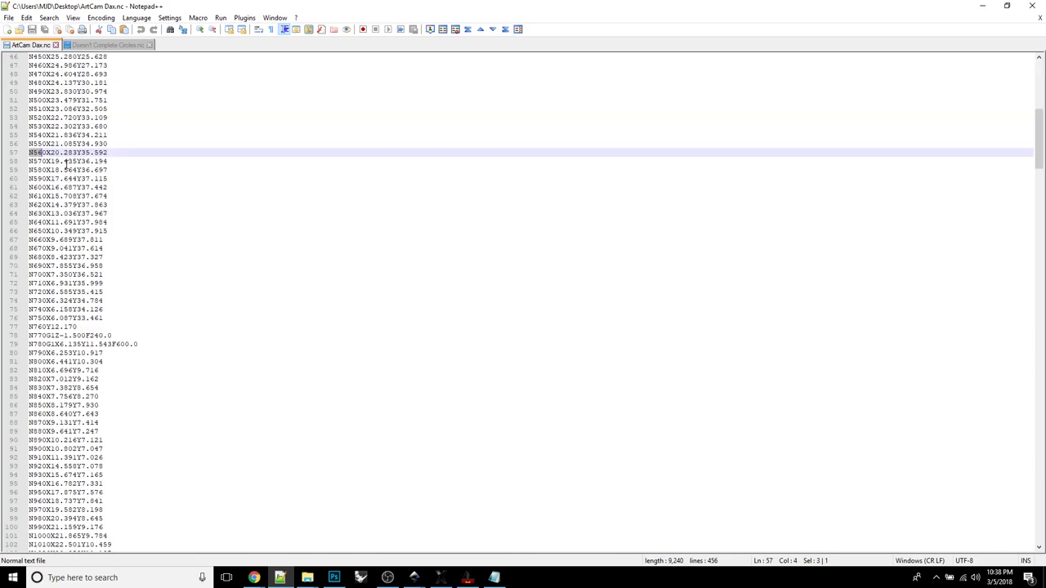
left_click(105, 177)
scroll(163, 252, "up", 15)
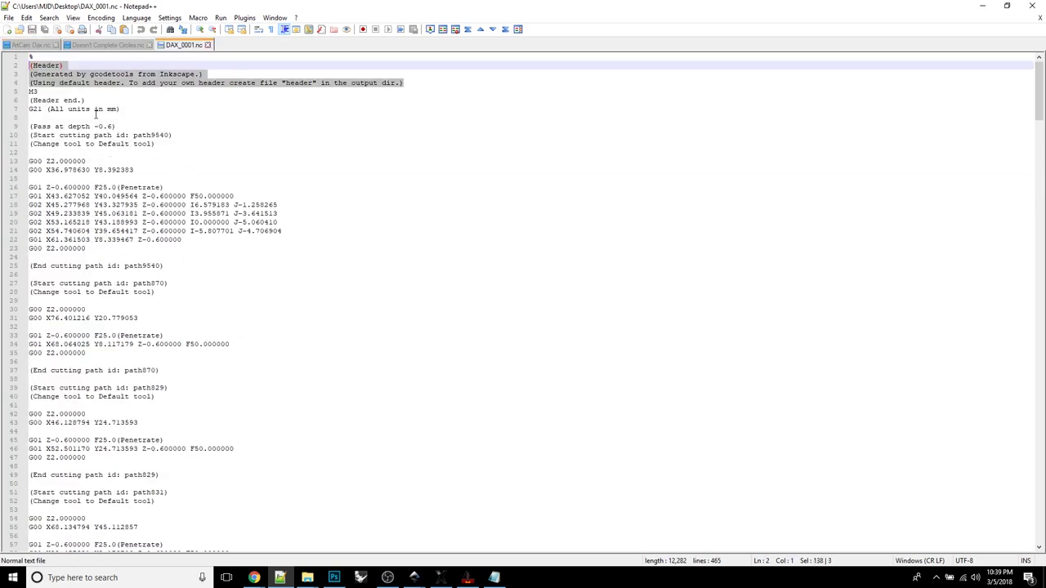
left_click_drag(145, 102, 29, 99)
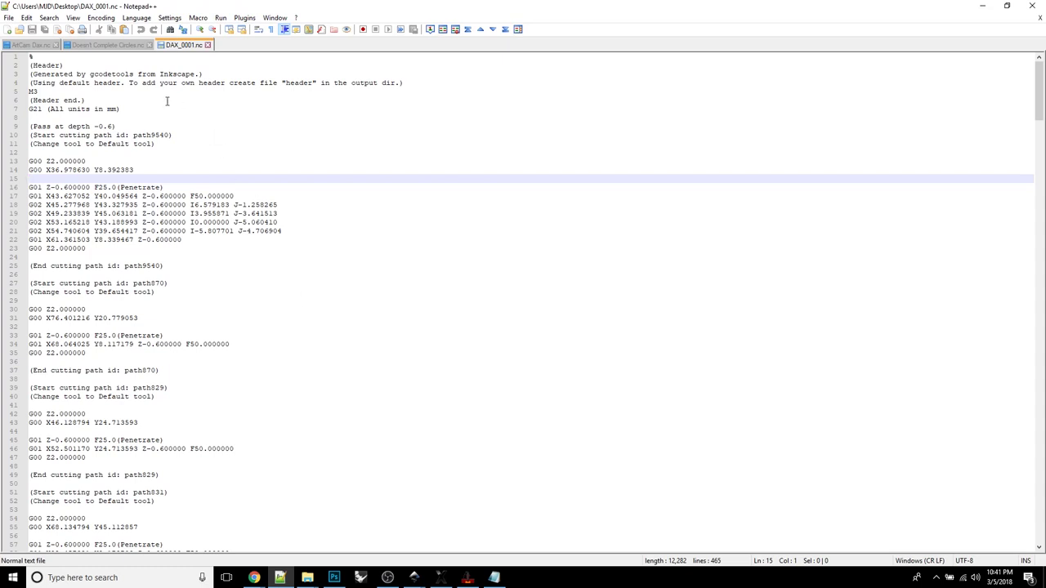
Delete the '(All units in mm)' comment after G21 and check the (Penetrate) comments.
left_click_drag(47, 109, 145, 107)
key("Delete")
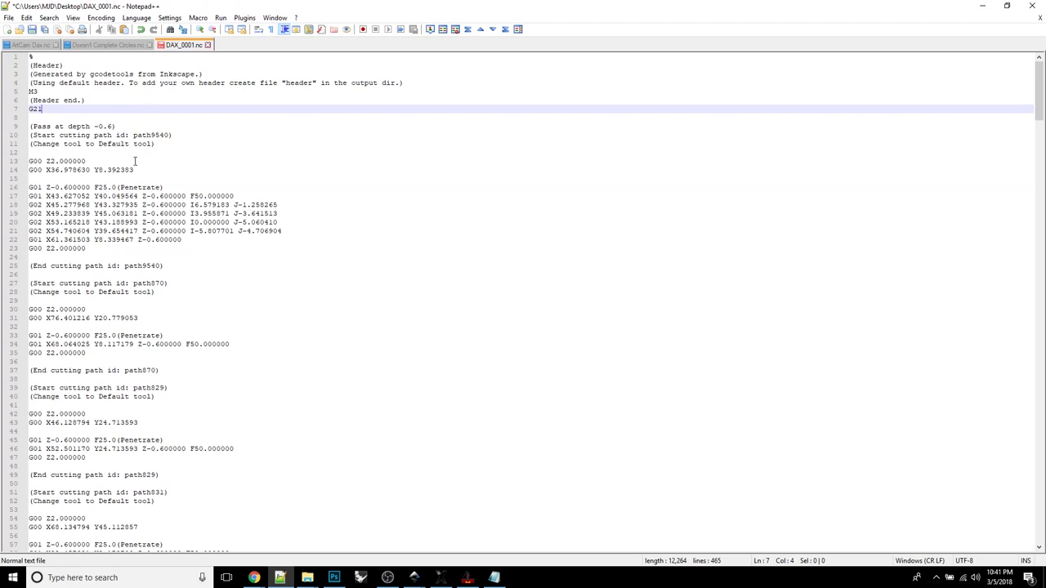
left_click_drag(118, 187, 165, 188)
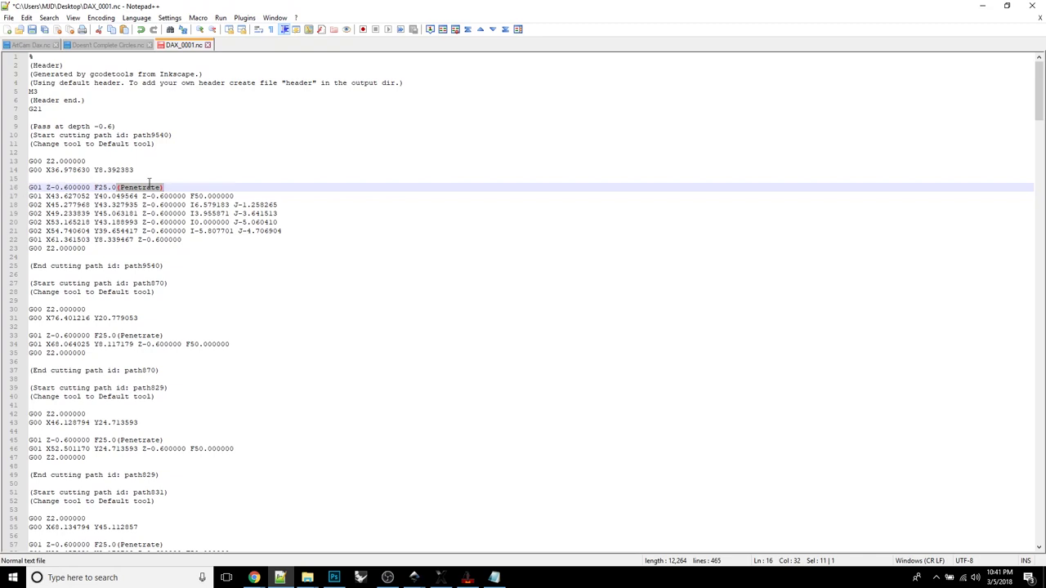
left_click_drag(119, 335, 164, 335)
left_click(202, 303)
Replace all 30 '(Penetrate)' comments with nothing using Replace All.
key("ctrl+f")
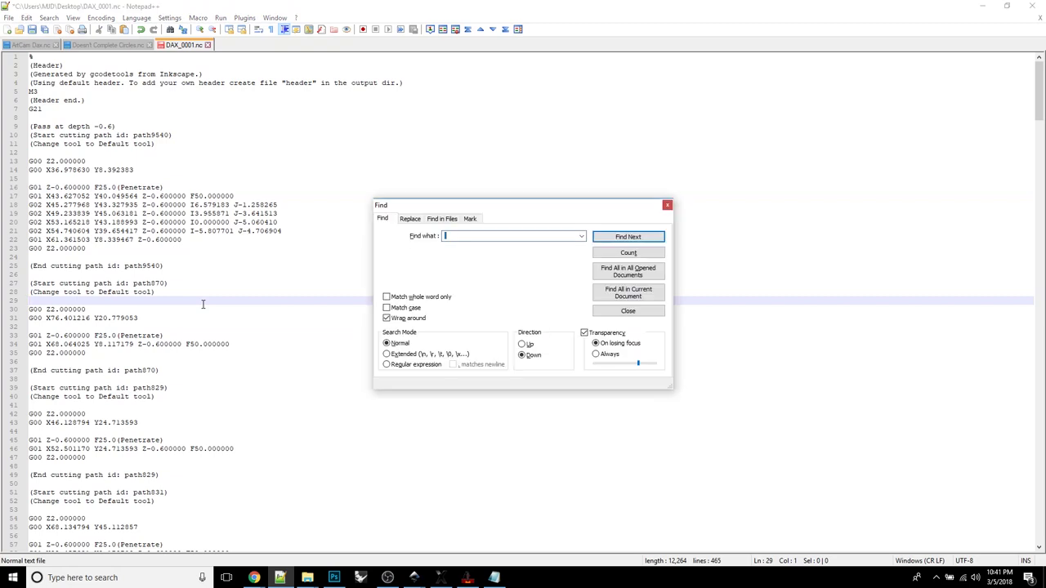
left_click(411, 219)
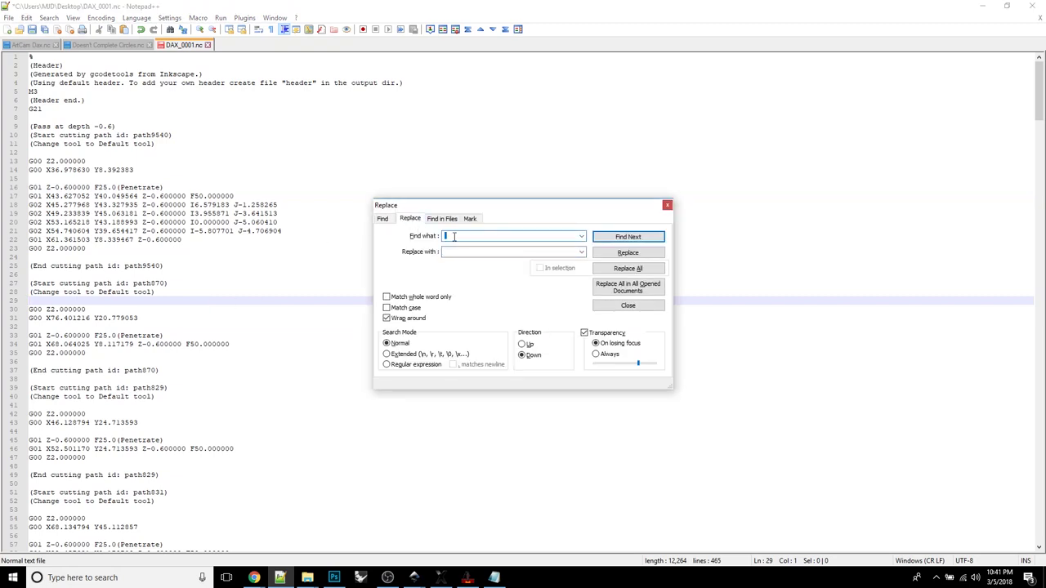
left_click_drag(164, 187, 118, 188)
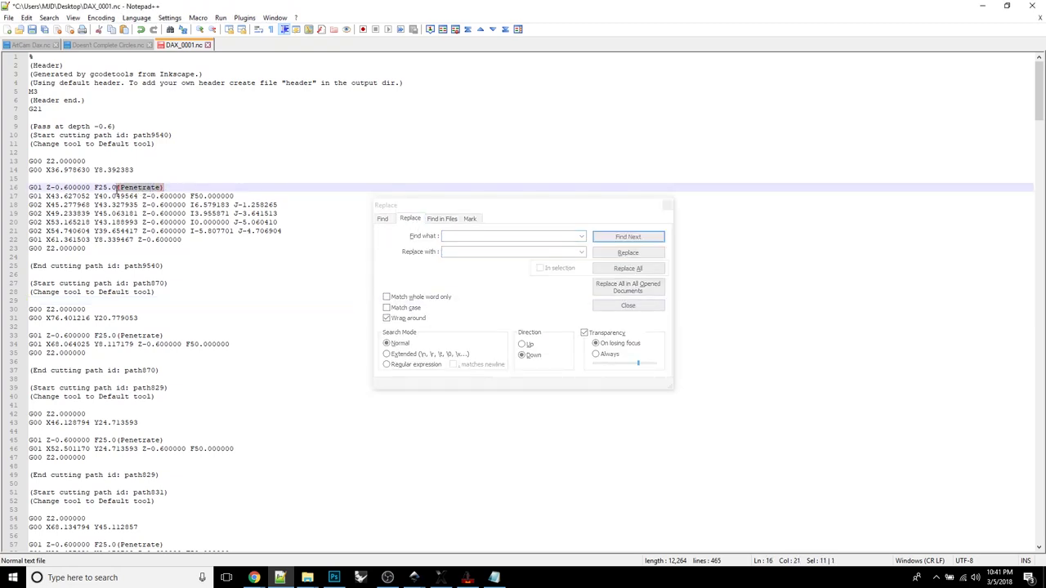
key("ctrl+h")
left_click(459, 252)
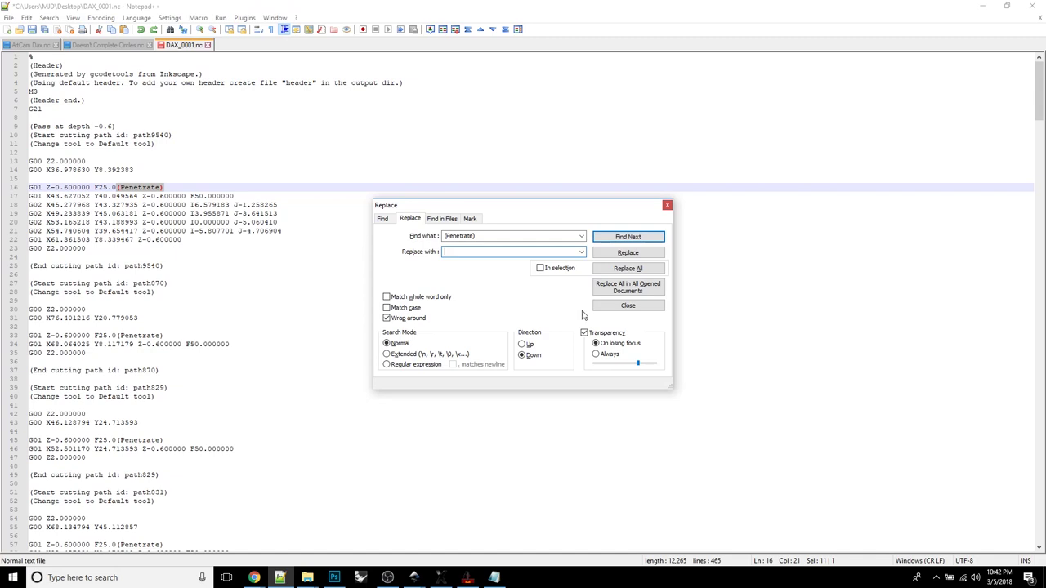
left_click(626, 273)
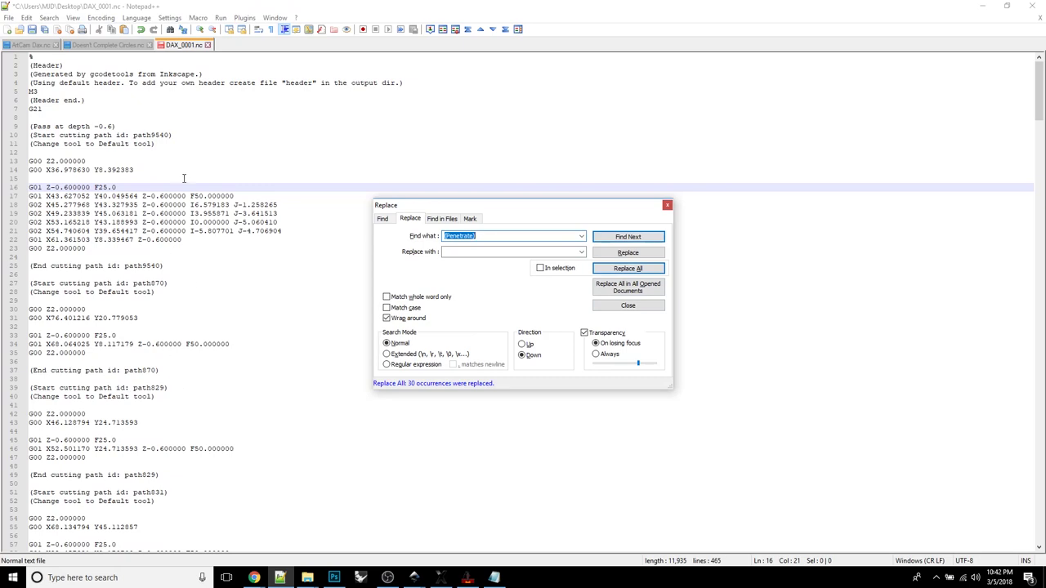
left_click(487, 236)
Replace every space in the file with nothing, stripping all 1,091 spaces.
left_click_drag(487, 235, 434, 236)
key("BackSpace")
left_click(449, 253)
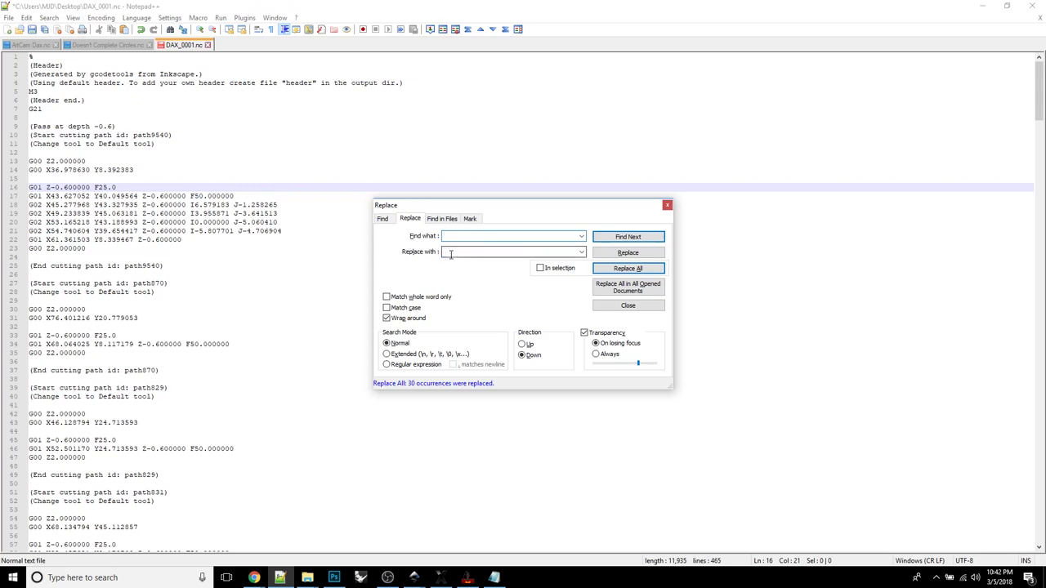
left_click(618, 271)
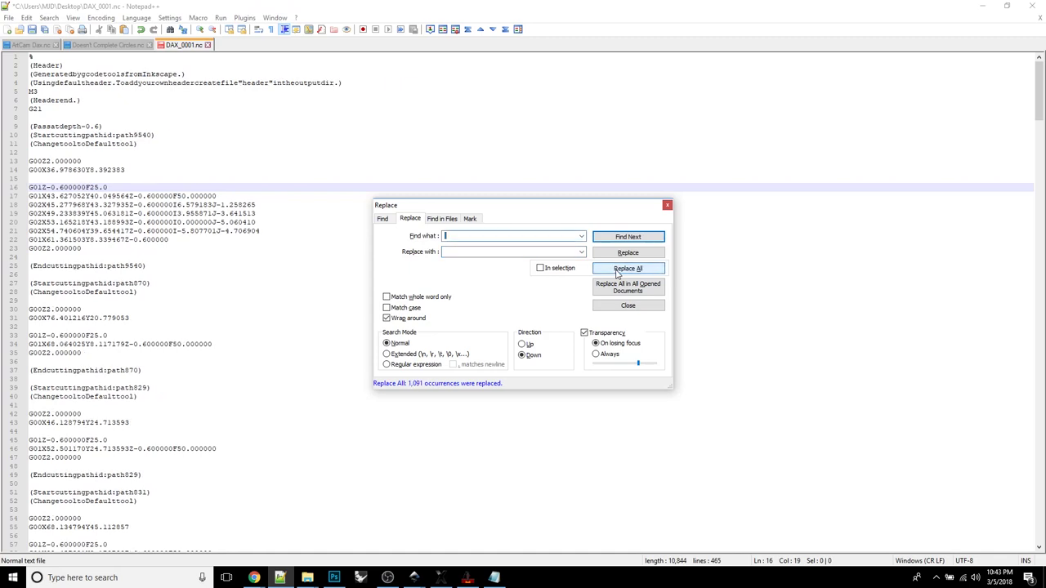
Bookmark all 102 lines containing '(' with Mark All on the Mark tab.
left_click(667, 205)
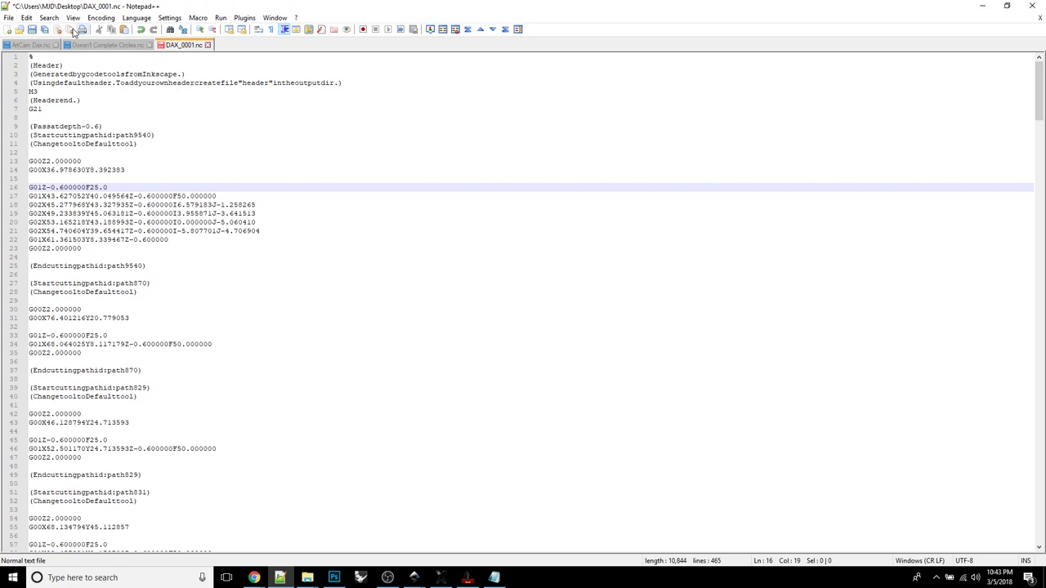
key("ctrl+f")
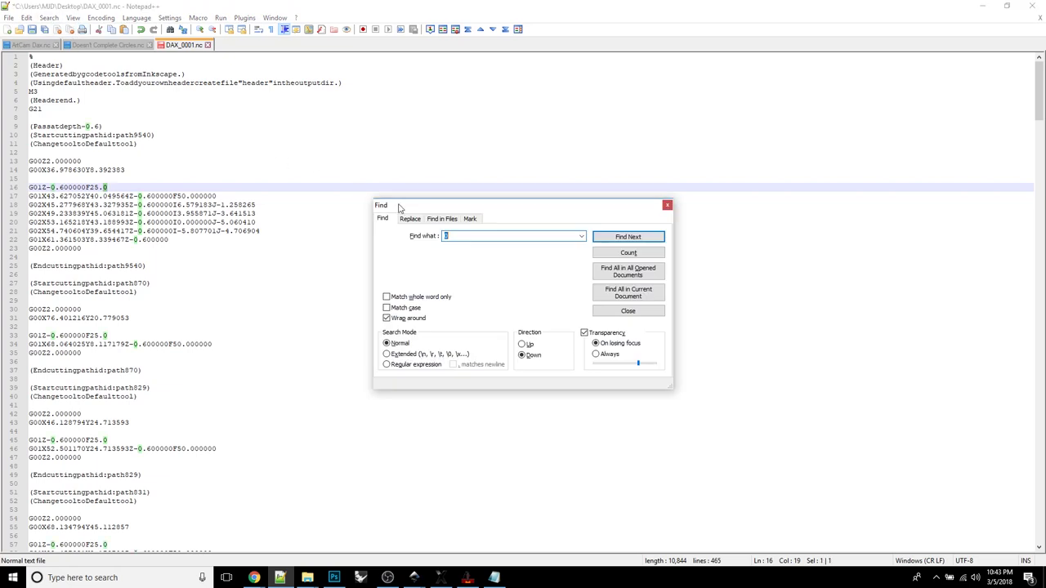
left_click(470, 219)
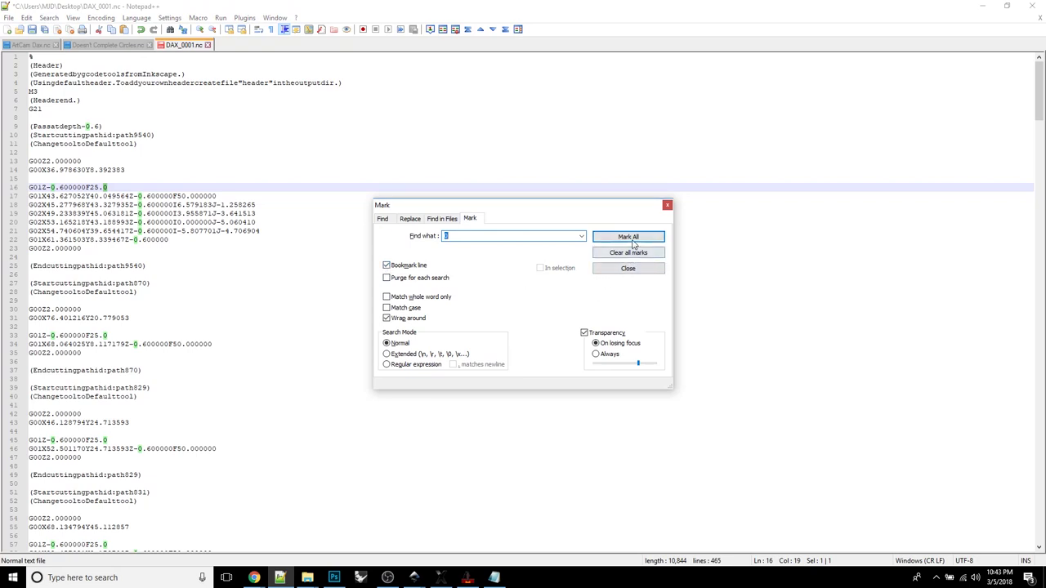
left_click(480, 236)
left_click_drag(480, 236, 441, 240)
type("(")
left_click(628, 237)
left_click(667, 205)
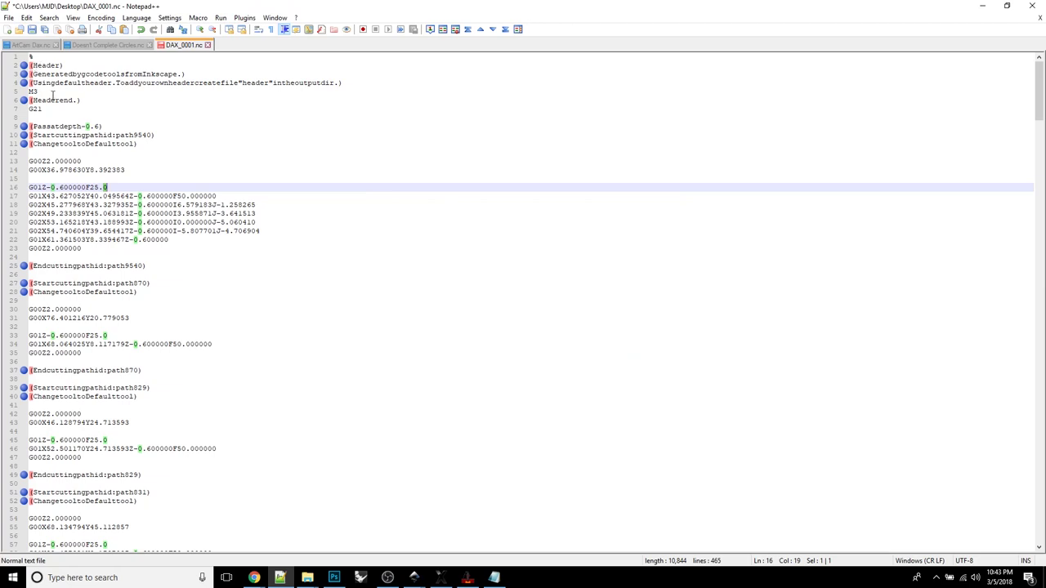
Check the compacted lines G21 on line 7 and G00Z2.000000 on line 13.
left_click_drag(41, 109, 28, 109)
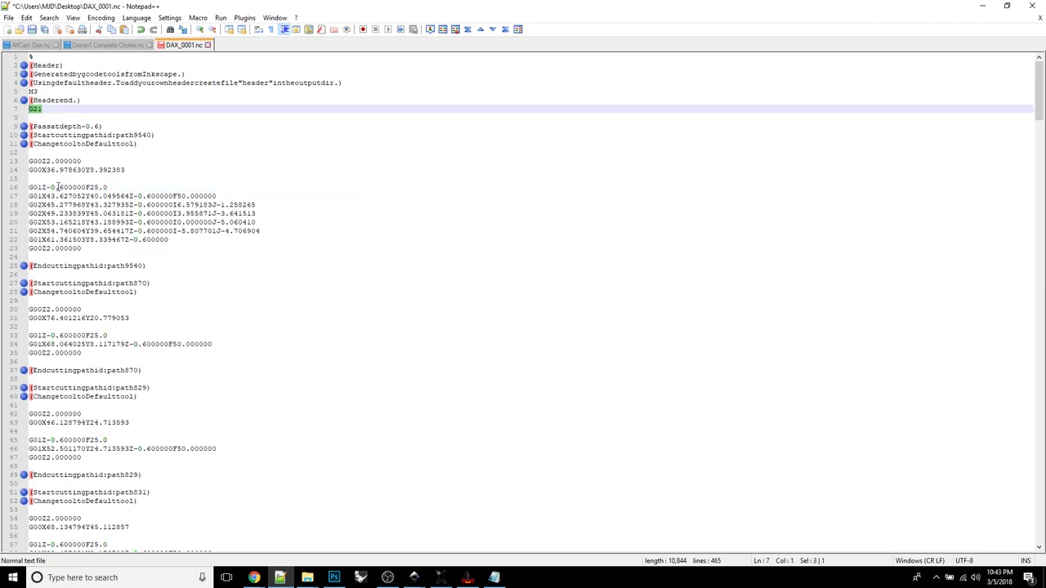
left_click(79, 169)
left_click_drag(82, 161, 29, 161)
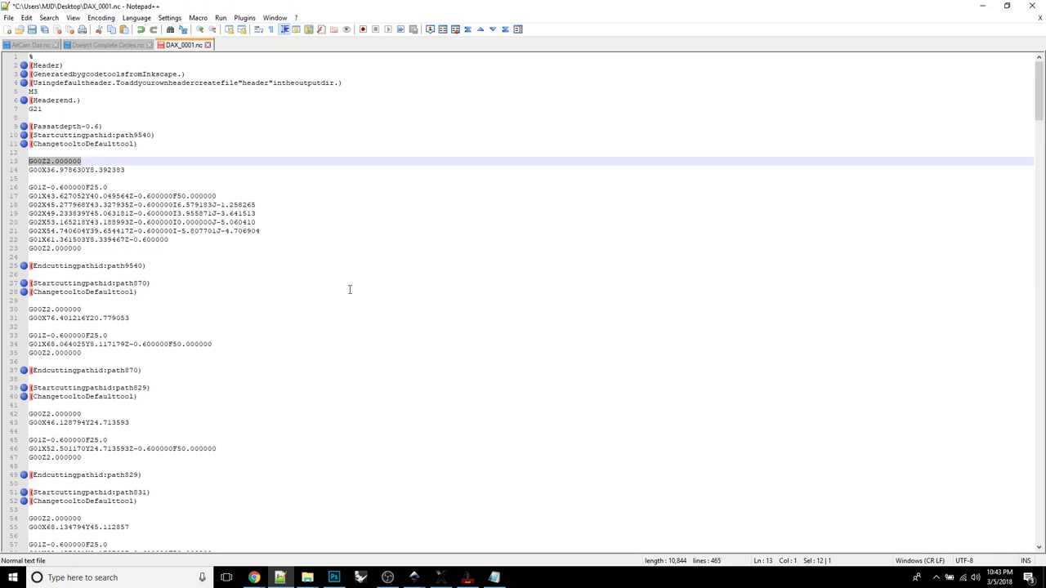
left_click(303, 263)
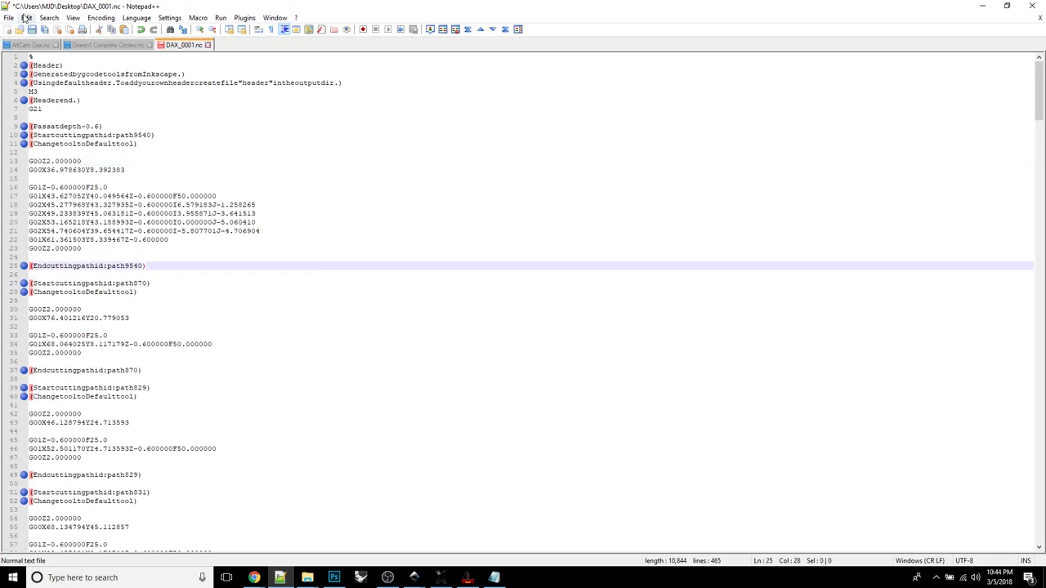
Remove all bookmarked comment lines via Search > Bookmark > Remove Bookmarked Lines.
left_click(49, 17)
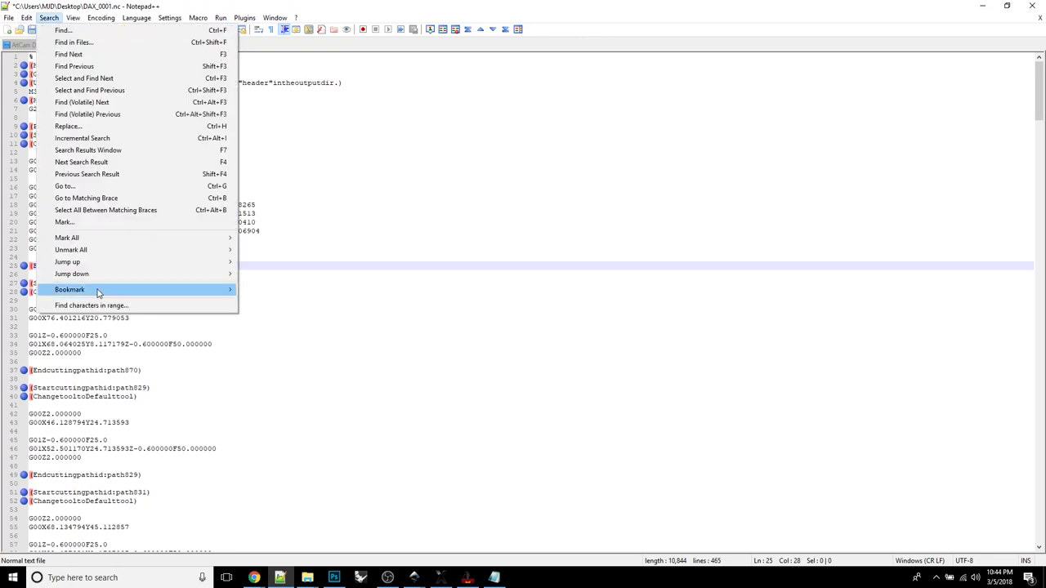
mouse_move(164, 290)
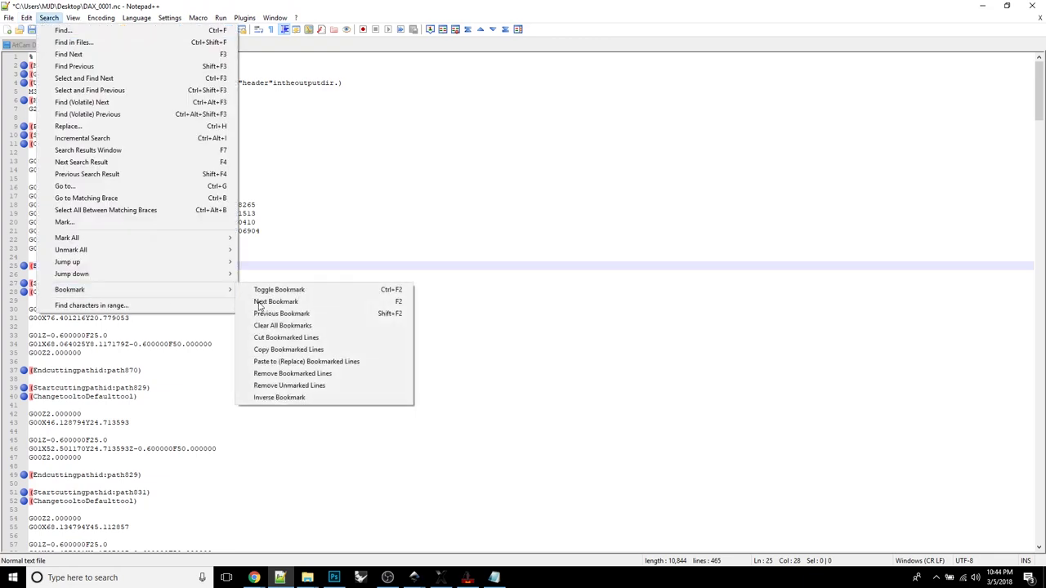
left_click(326, 376)
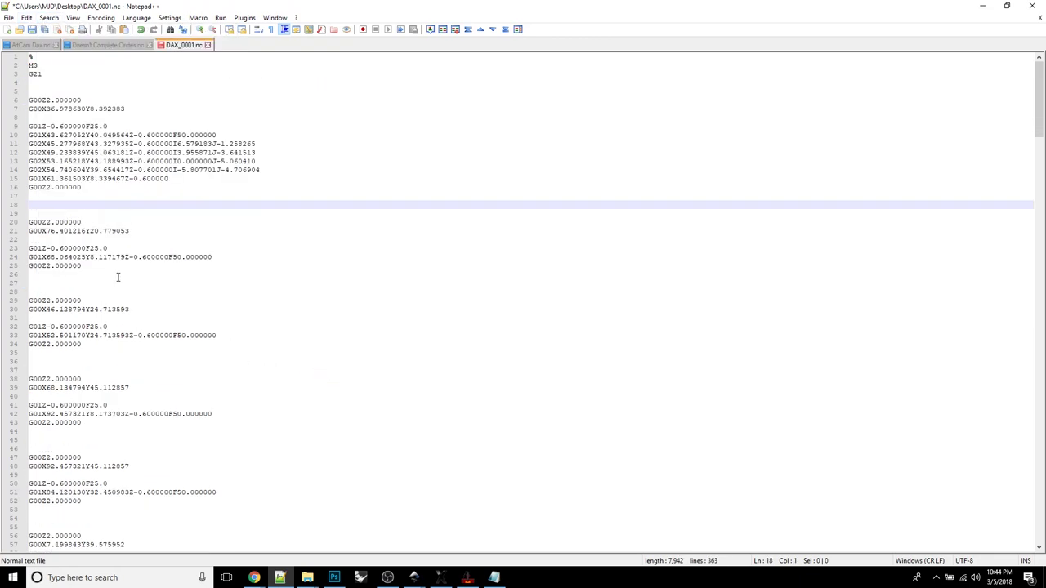
scroll(118, 277, "down", 20)
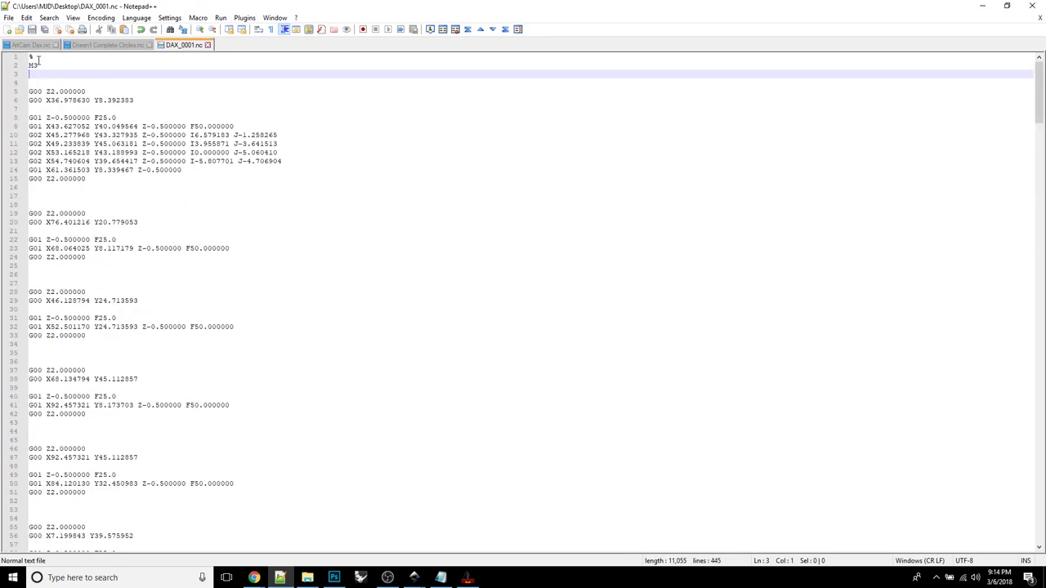
Delete the '%' from line 1 and jump to the end of the file.
left_click(30, 57)
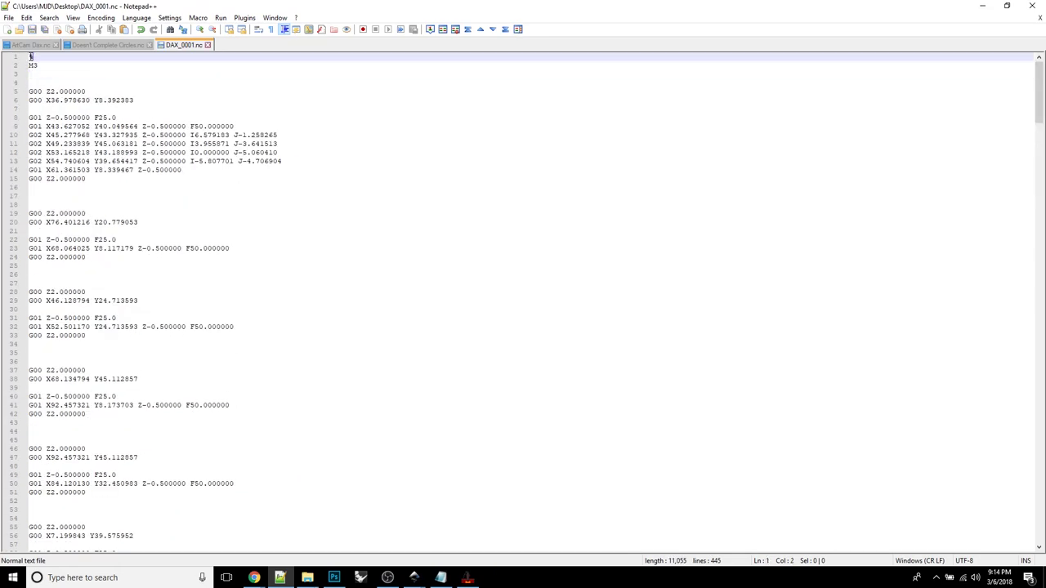
left_click_drag(30, 56, 3, 57)
key("Delete")
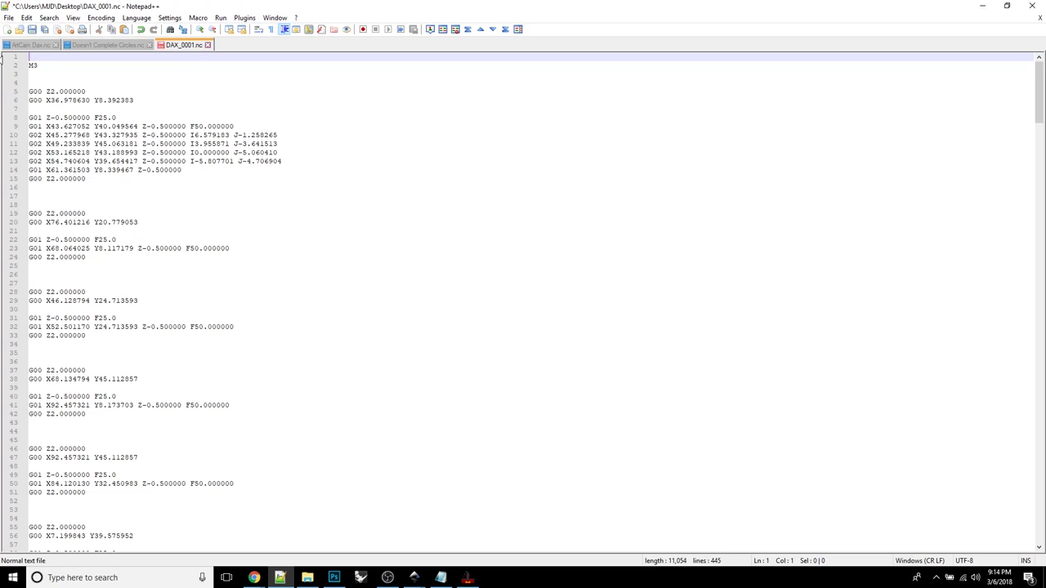
key("ctrl+End")
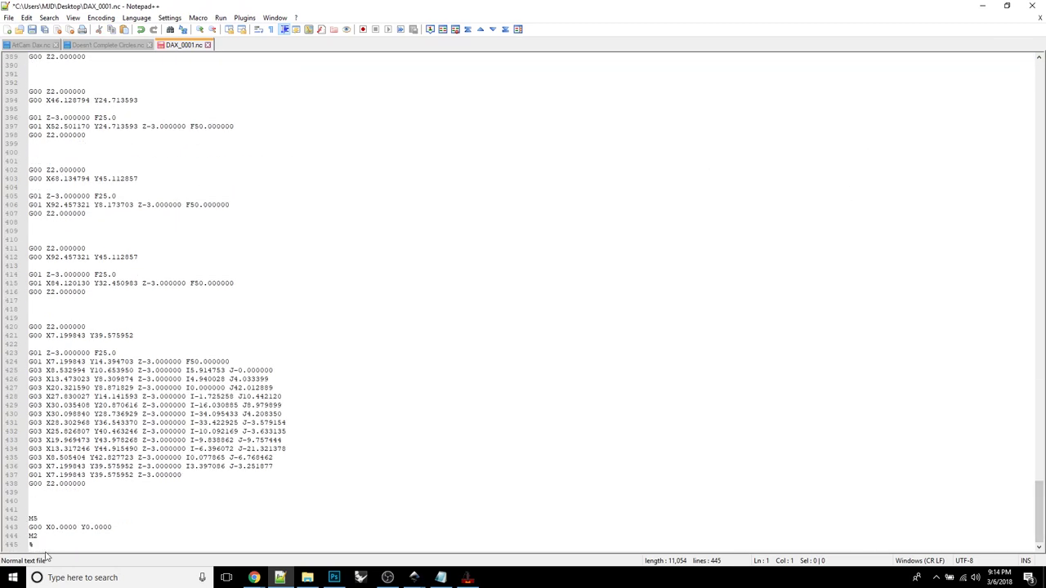
Remove the trailing '%', insert G90 as the new first line, and save DAX_0001.nc.
left_click_drag(33, 545, 16, 546)
key("Delete")
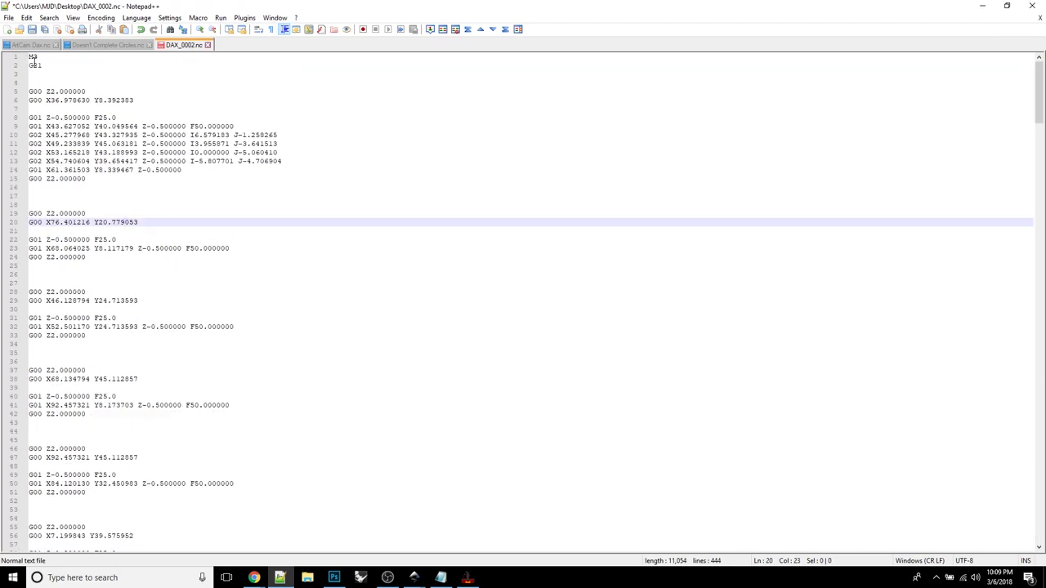
left_click(30, 56)
key("Return")
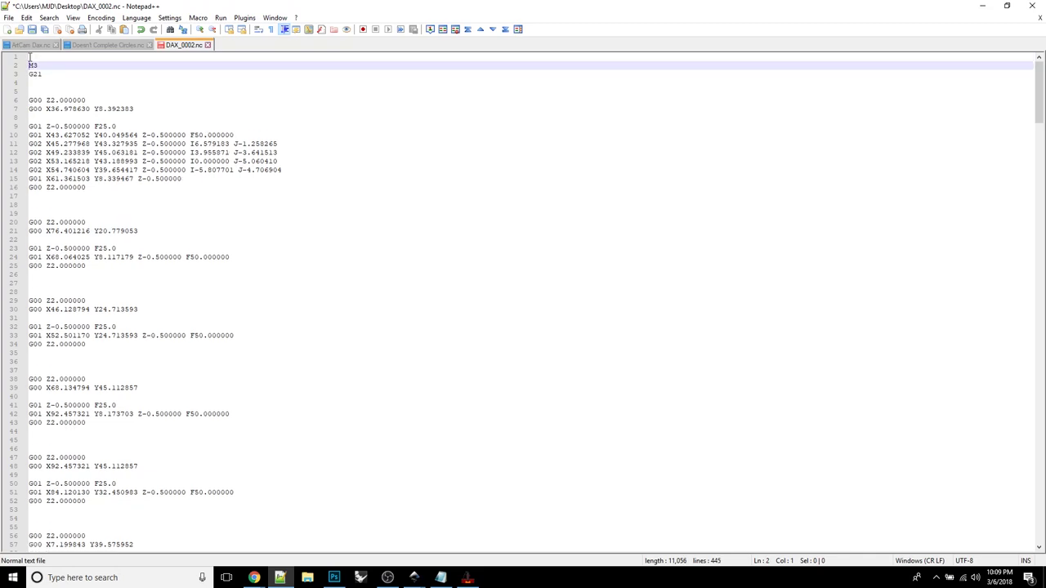
left_click(29, 57)
type("G90")
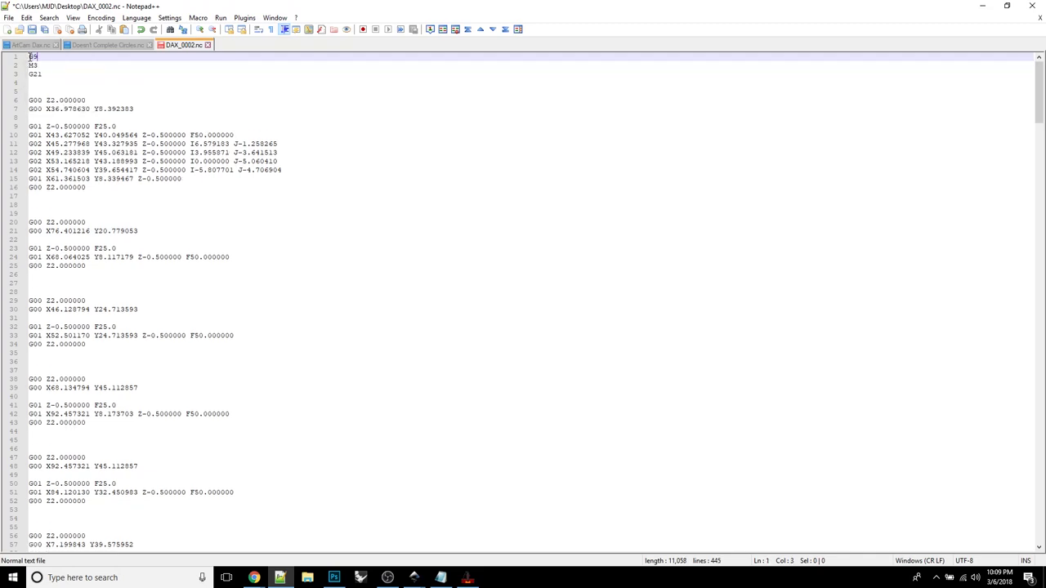
left_click(8, 17)
left_click(32, 90)
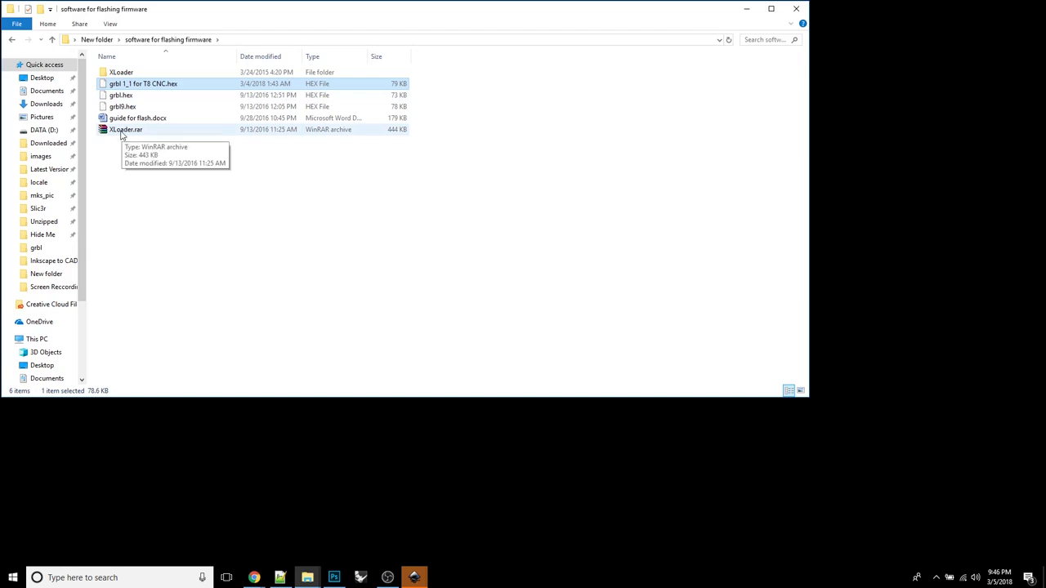
Open the XLoader folder and launch XLoader.exe.
double_click(114, 72)
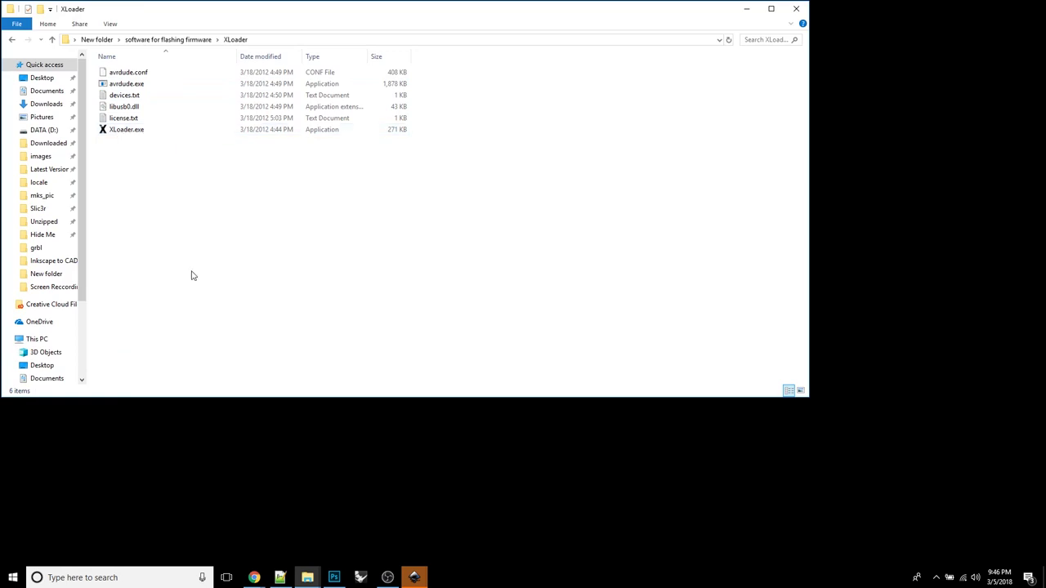
double_click(143, 130)
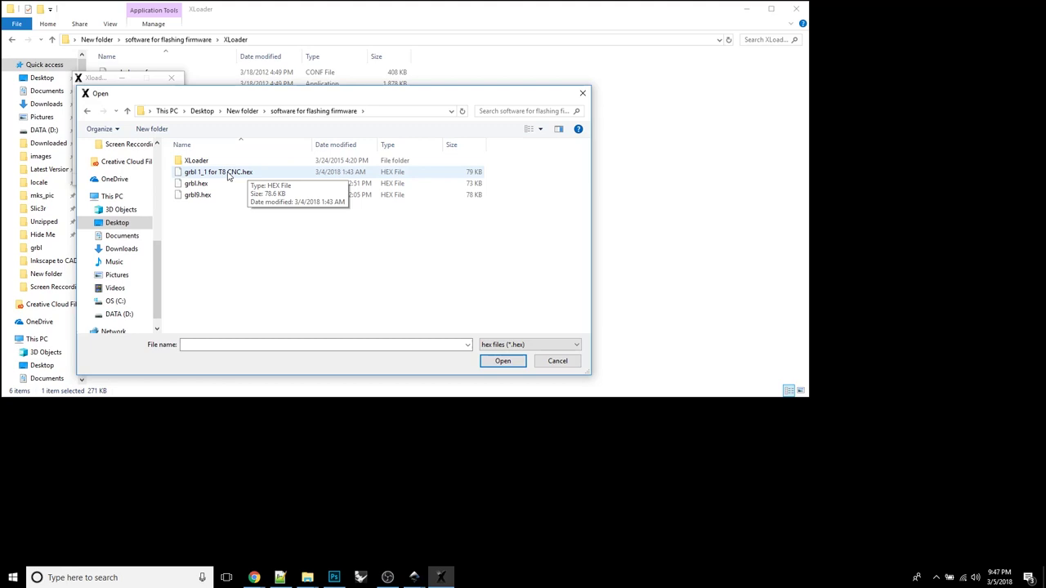
Upload 'grbl 1_1 for T8 CNC.hex' to the Uno on COM5 at 115200 baud.
left_click(228, 173)
left_click(500, 362)
left_click_drag(98, 80, 391, 167)
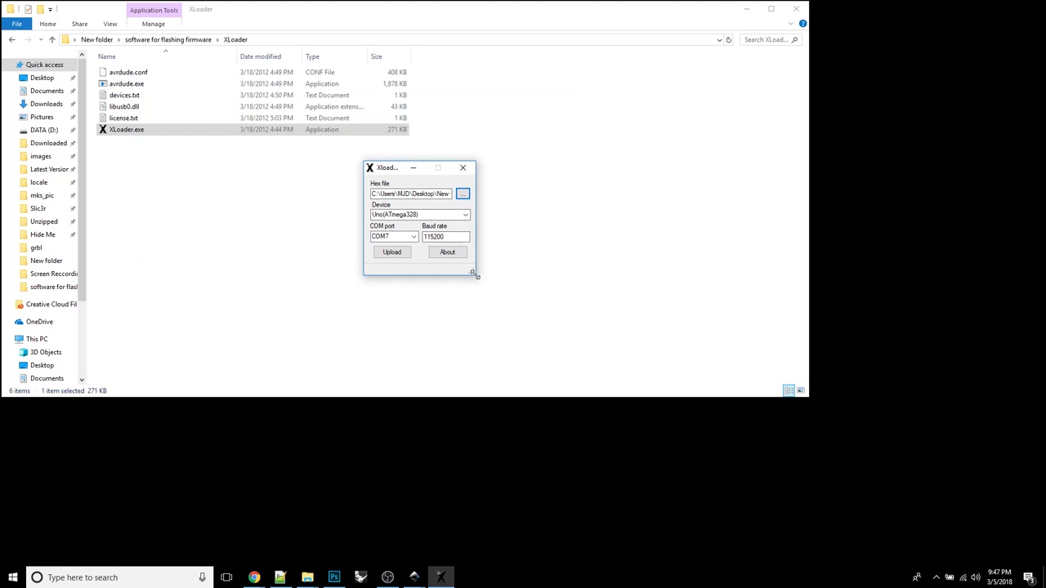
left_click(413, 236)
left_click(398, 251)
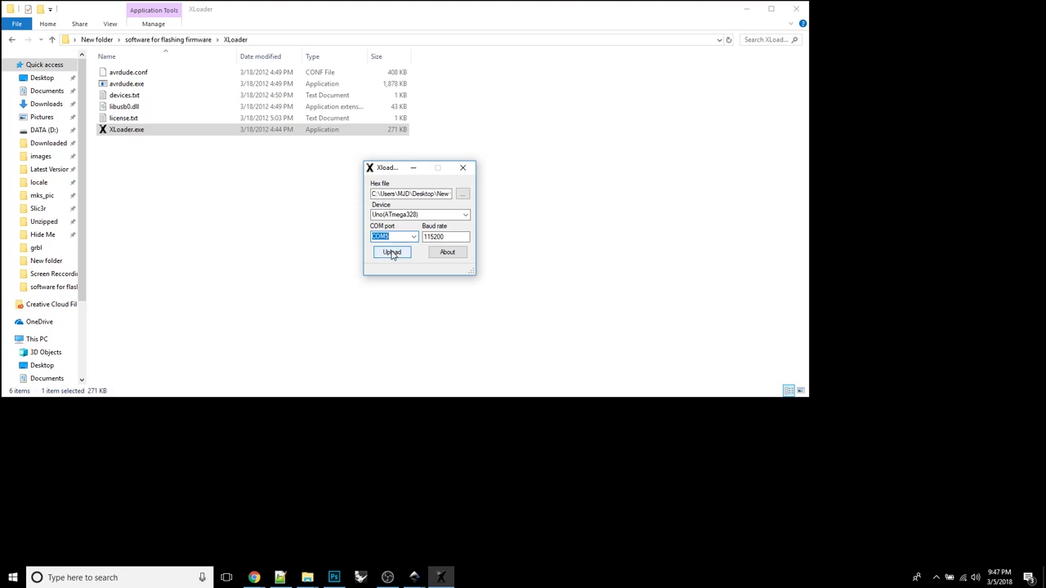
left_click(392, 253)
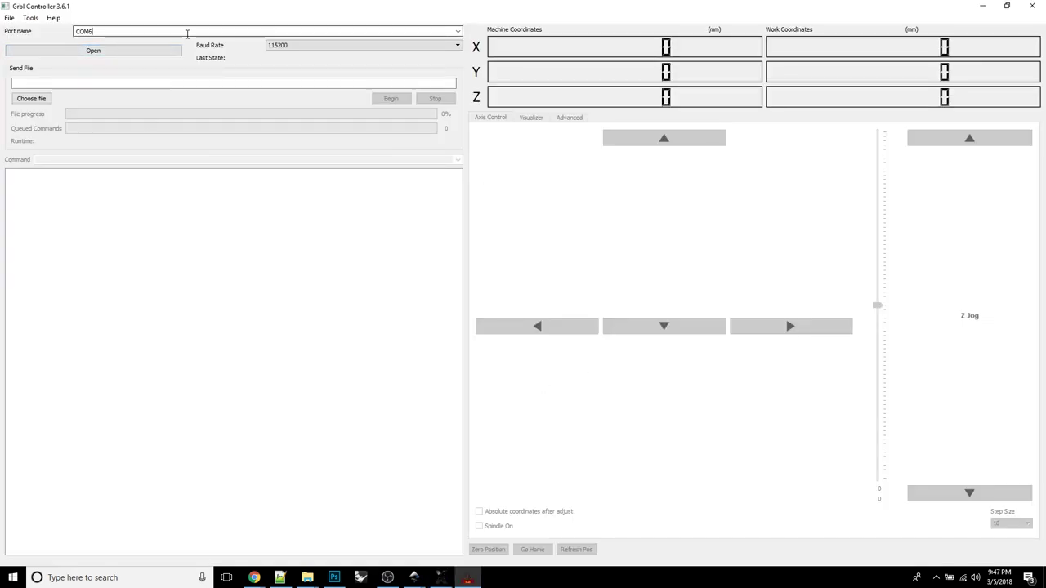
Connect to the machine on COM5.
left_click(458, 31)
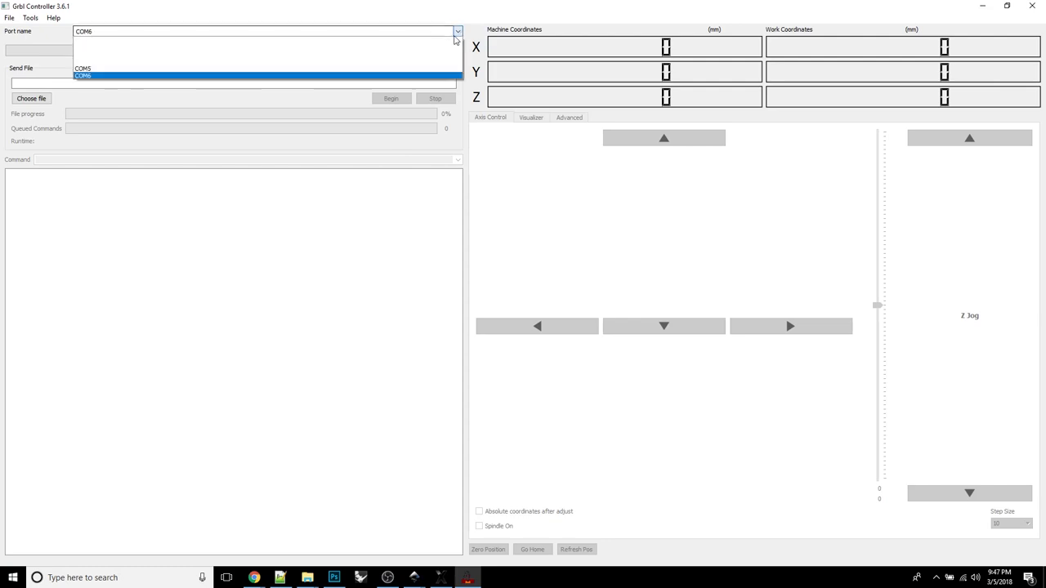
left_click(209, 69)
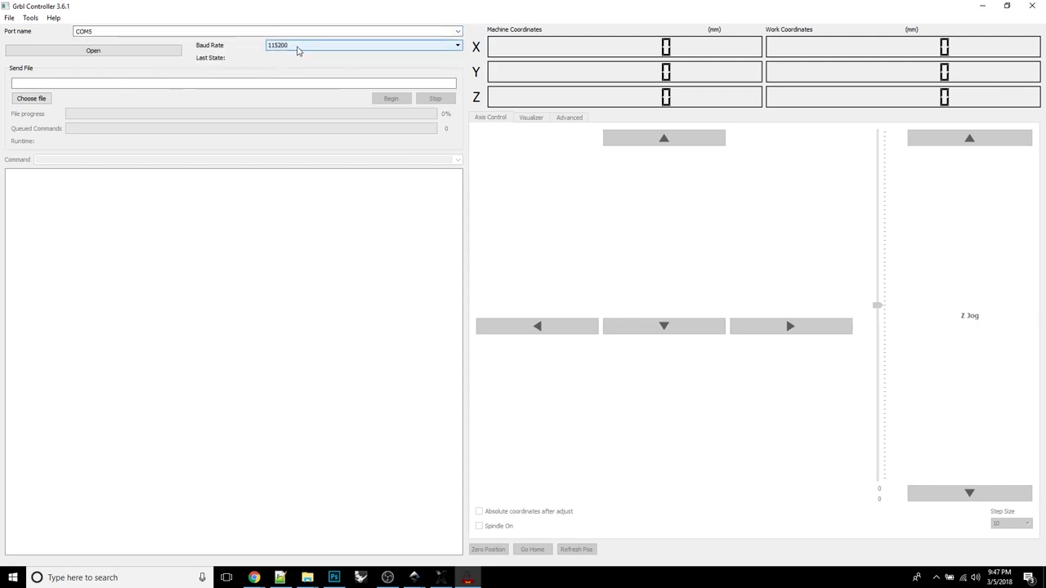
left_click(91, 53)
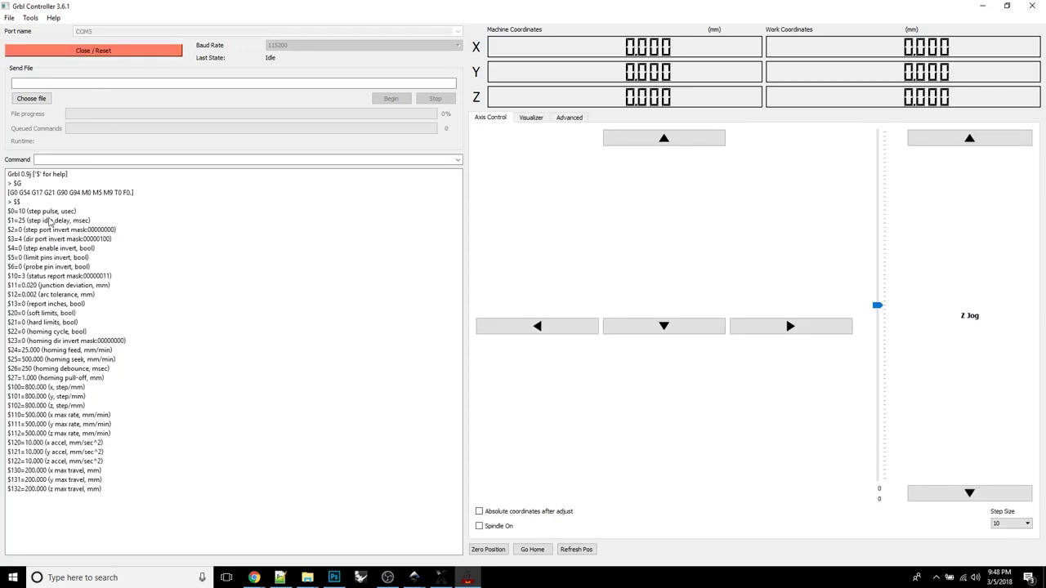
Review the X, Y and Z steps-per-mm settings and send $$ to list the Grbl settings.
left_click(67, 161)
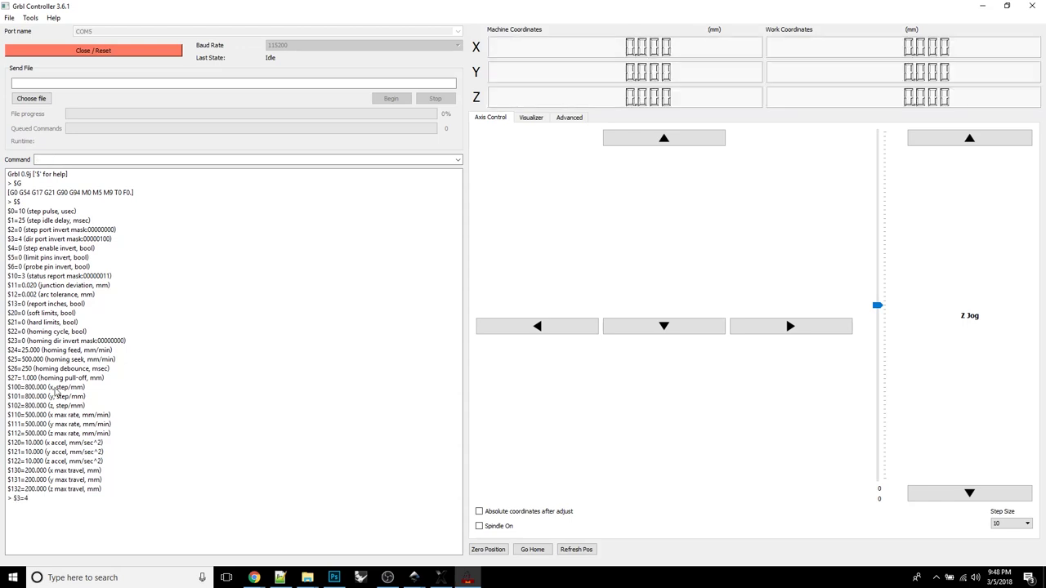
left_click(28, 389)
left_click(23, 397)
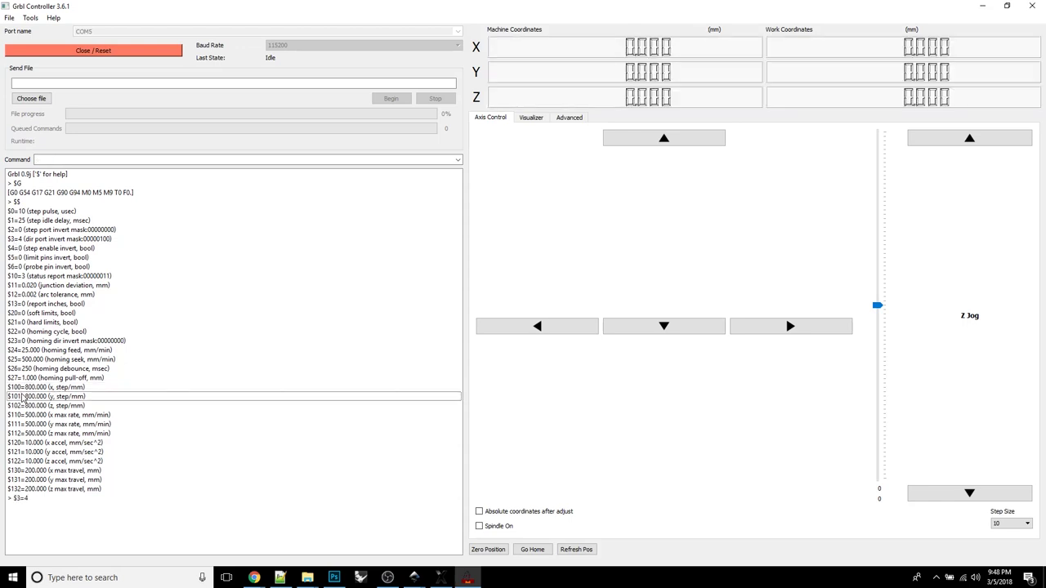
left_click(27, 406)
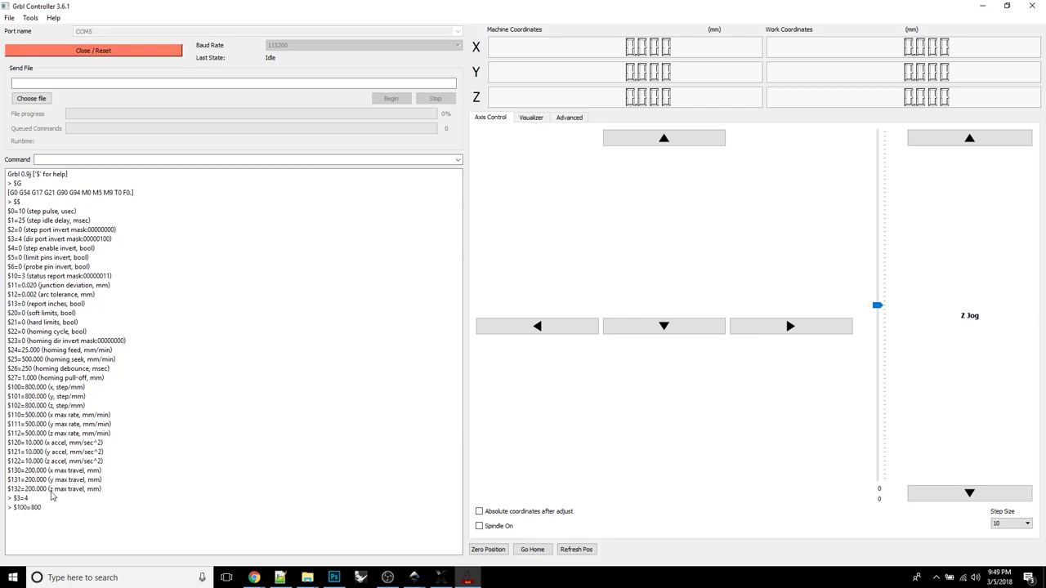
left_click(147, 158)
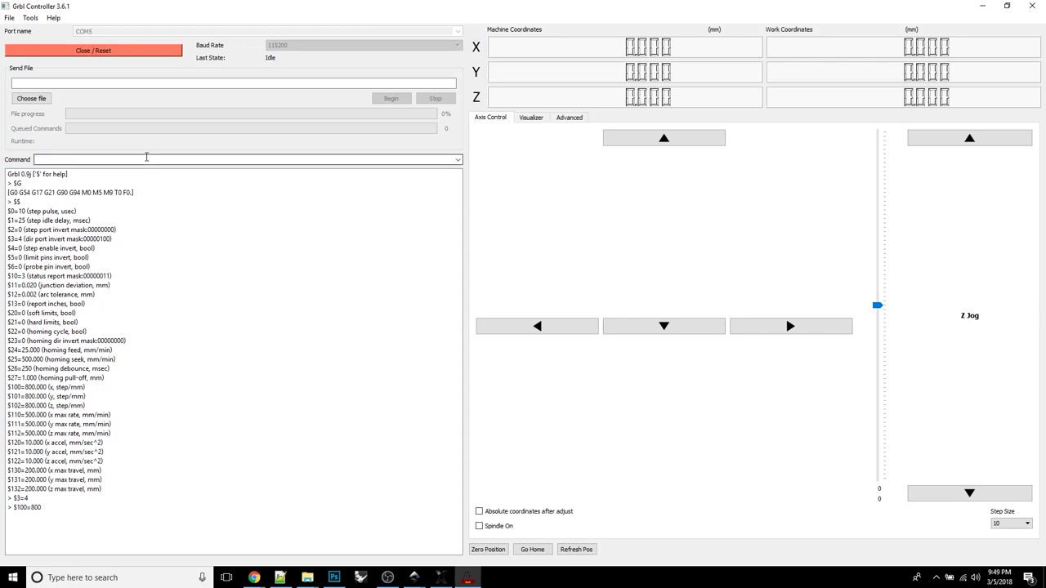
type("$$")
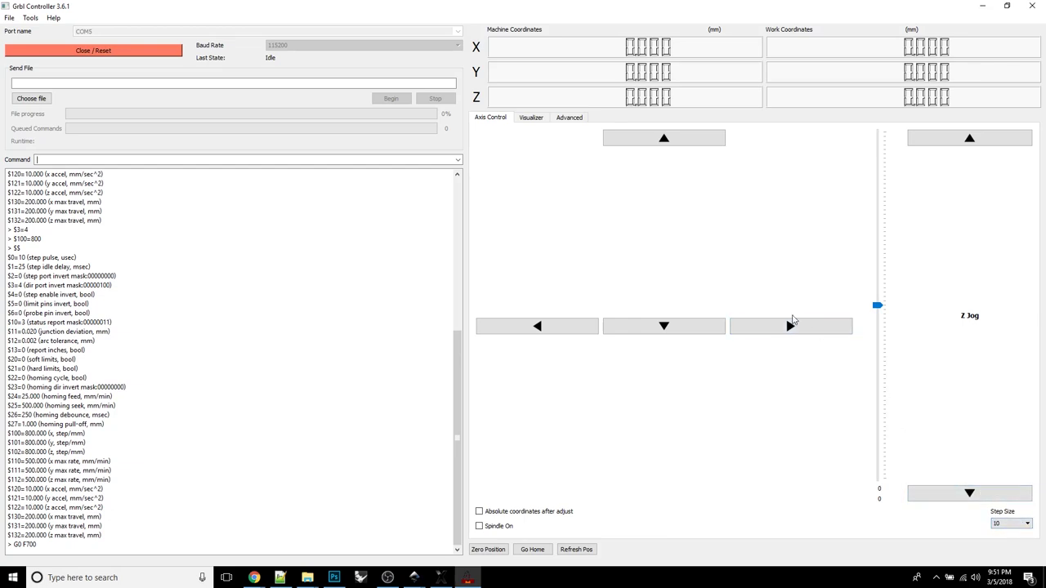
Jog 10 mm forward and back in X and Y, then lower and raise the spindle 10 mm in Z.
left_click(789, 327)
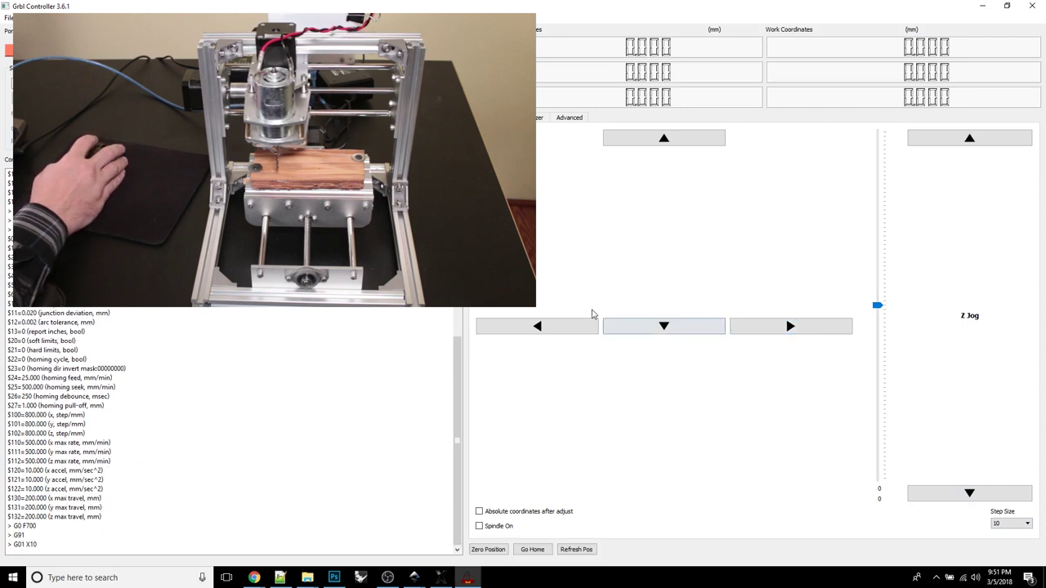
left_click(539, 327)
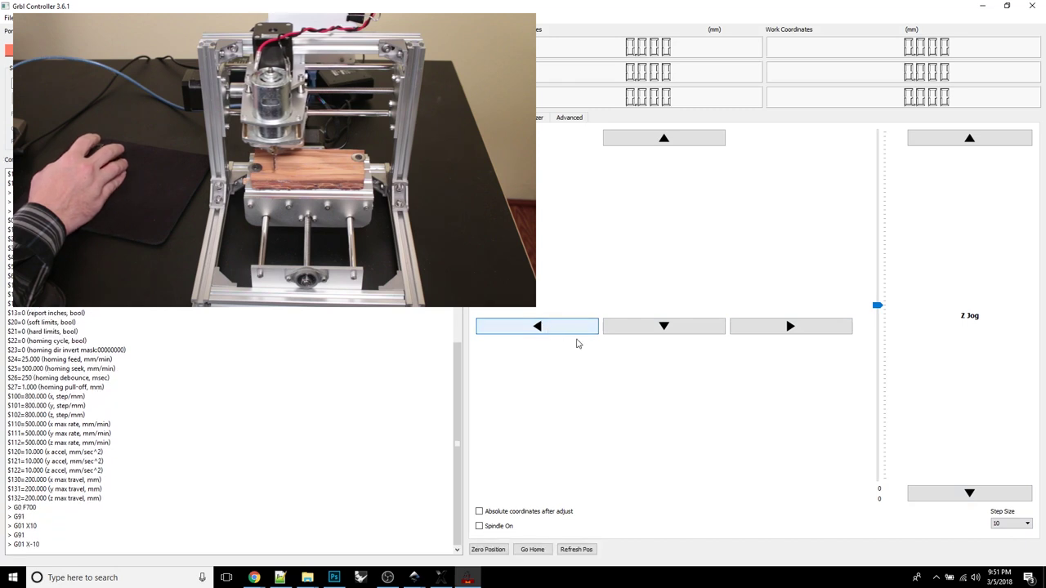
left_click(665, 138)
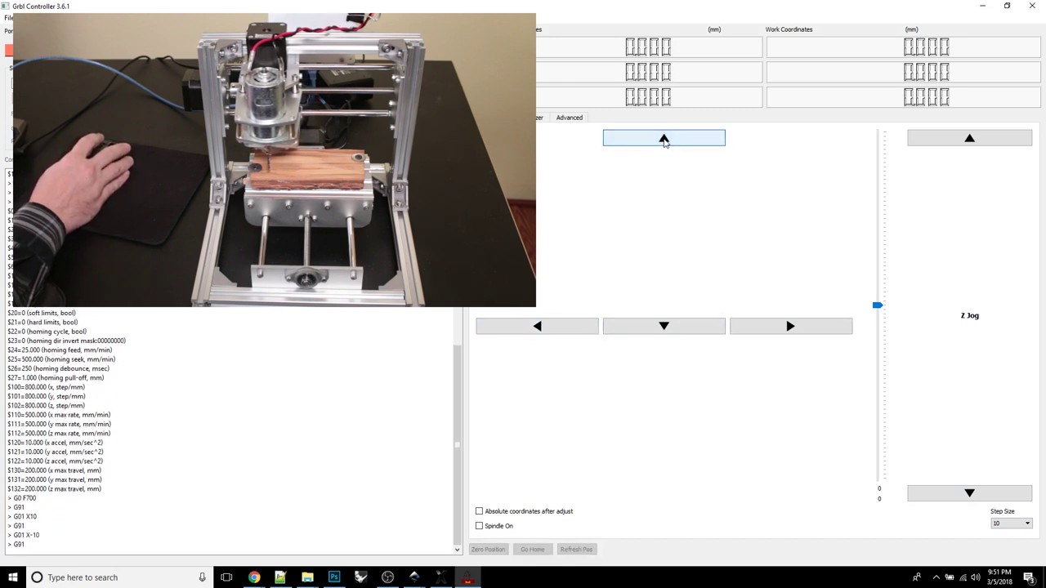
left_click(677, 327)
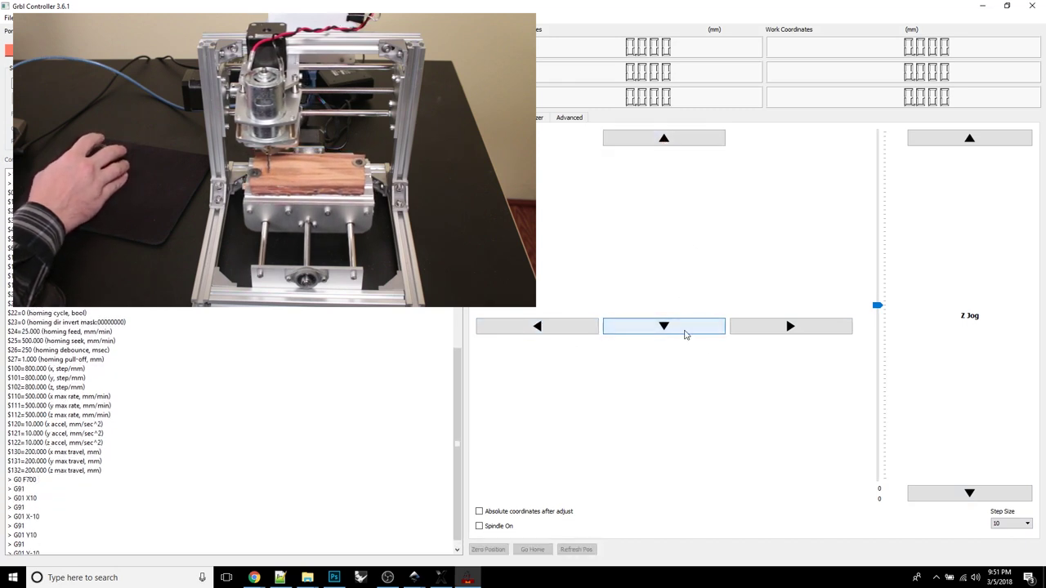
left_click(944, 493)
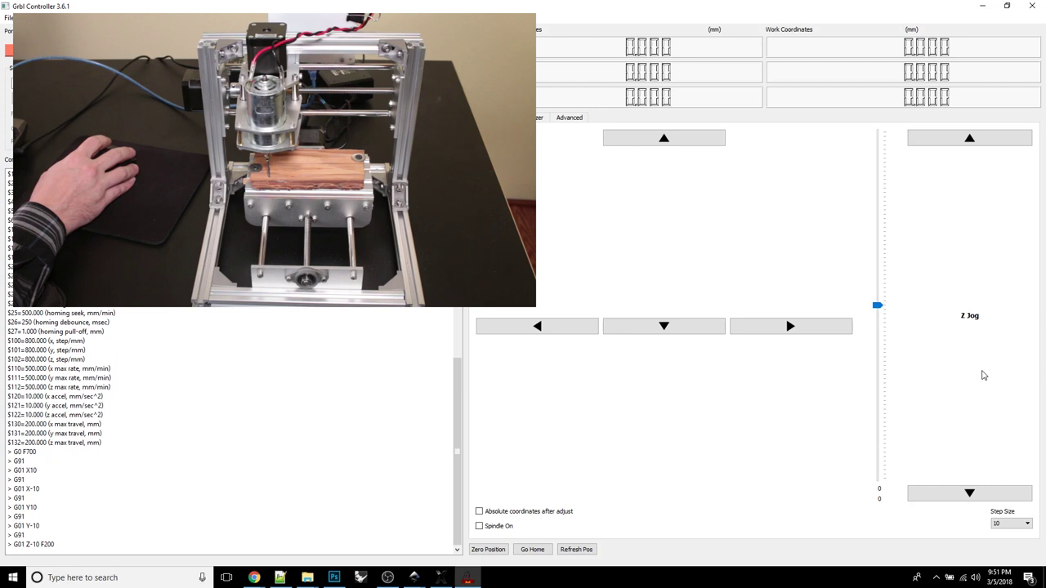
left_click(969, 141)
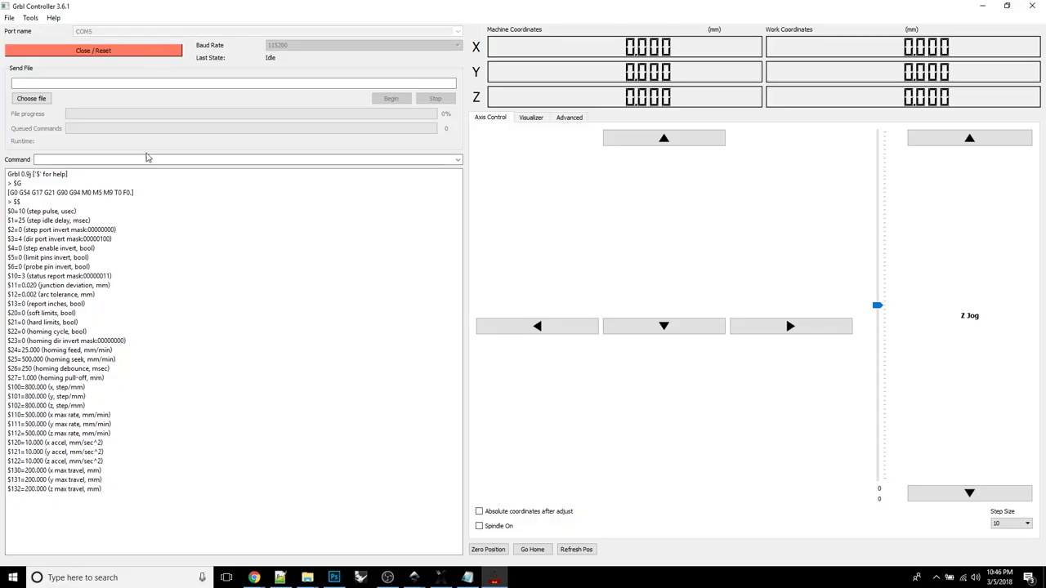
Load the DAX_0001.nc G-code file and set the current position as zero.
left_click(31, 98)
double_click(244, 248)
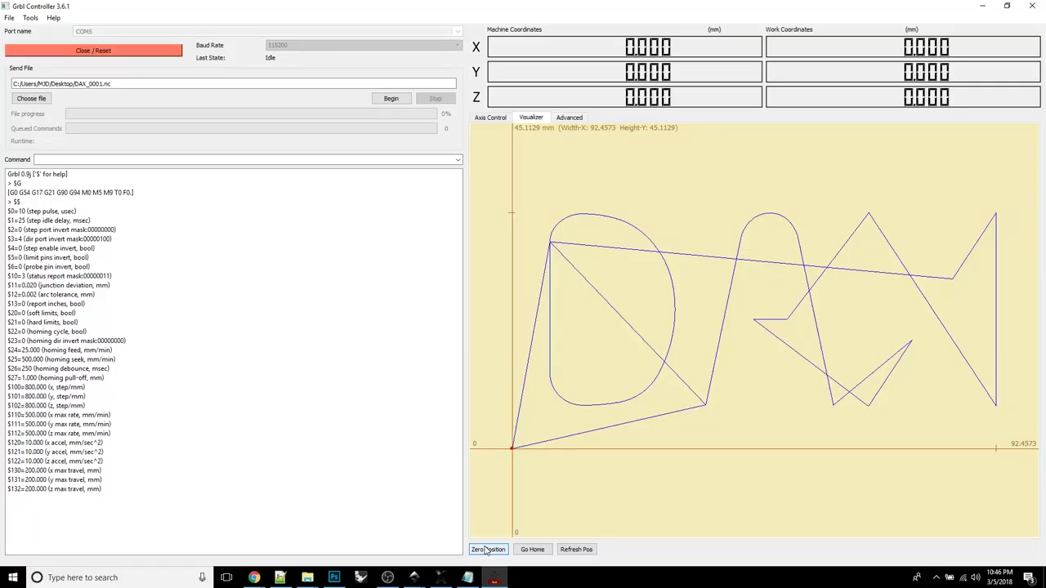
left_click(488, 550)
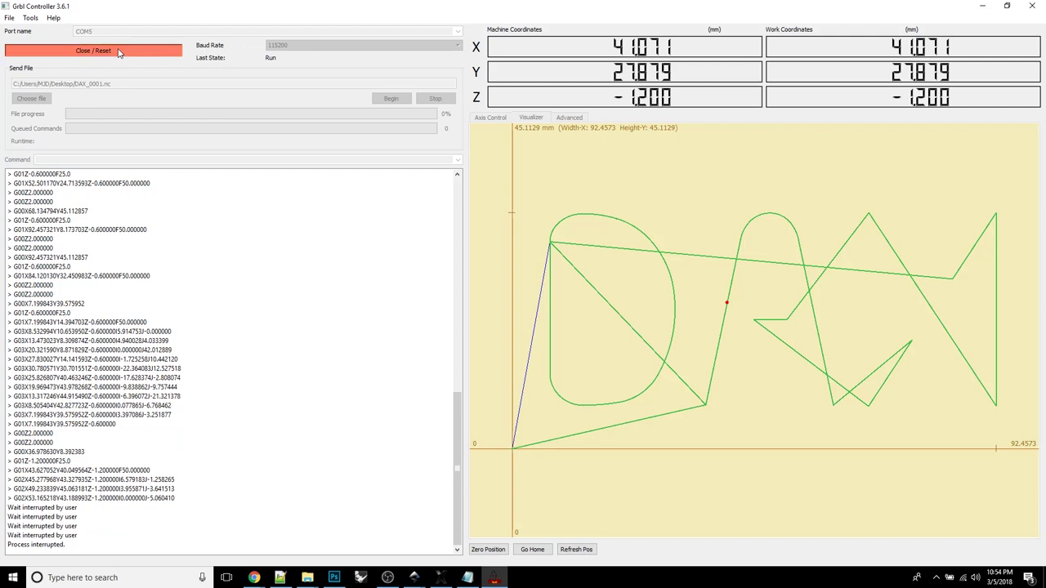
Stop the interrupted DAX job and close the connection to the machine.
left_click(118, 51)
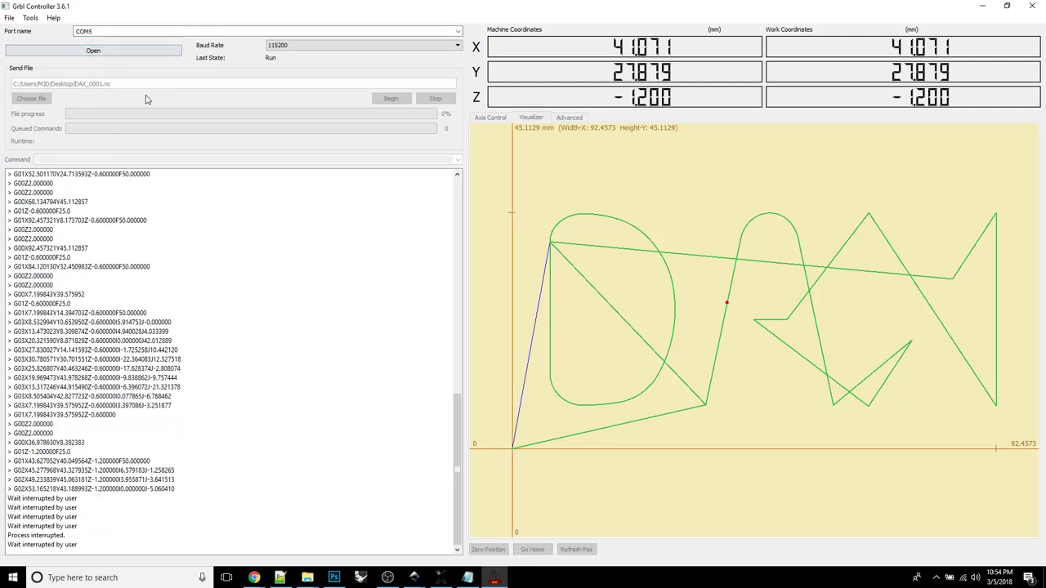
Reconnect to the machine for a fresh Grbl 0.9j session.
left_click(94, 52)
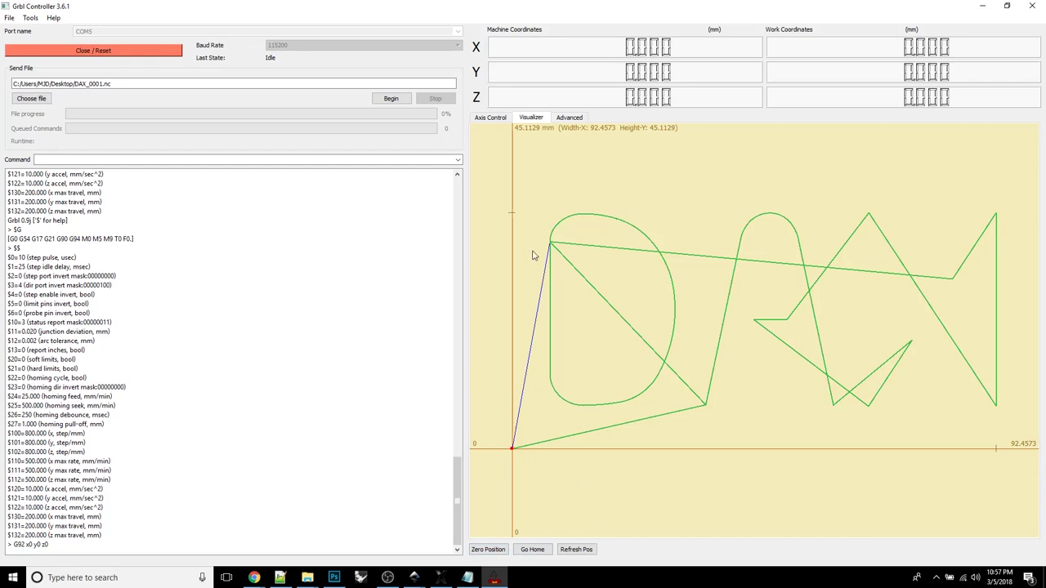
Bring up the Axis Control tab with the XY and Z jog controls at step size 10.
left_click(492, 118)
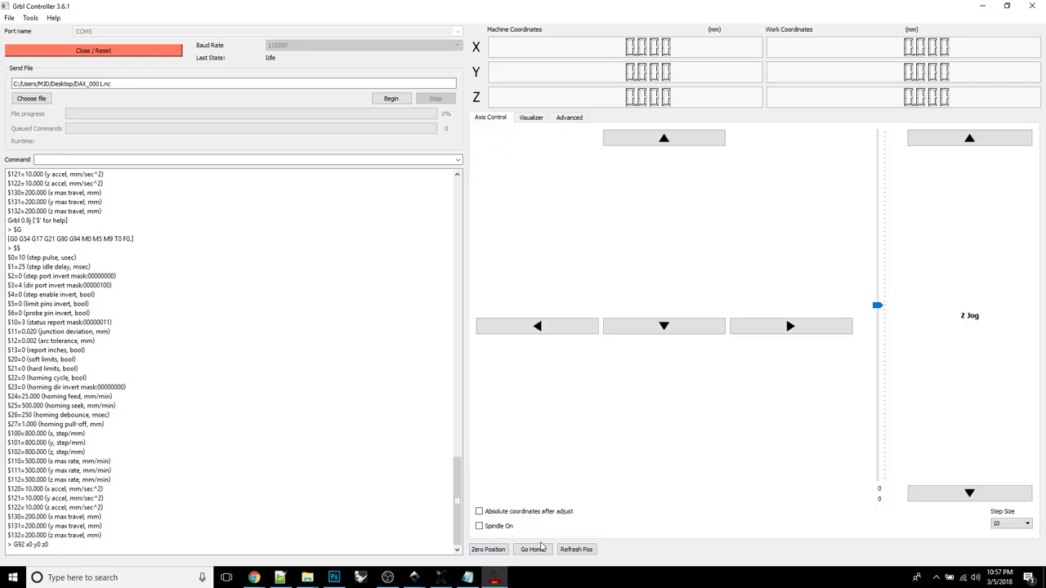
Toggle the Spindle On checkbox on and off three times (M03/M05), leaving it off.
double_click(480, 527)
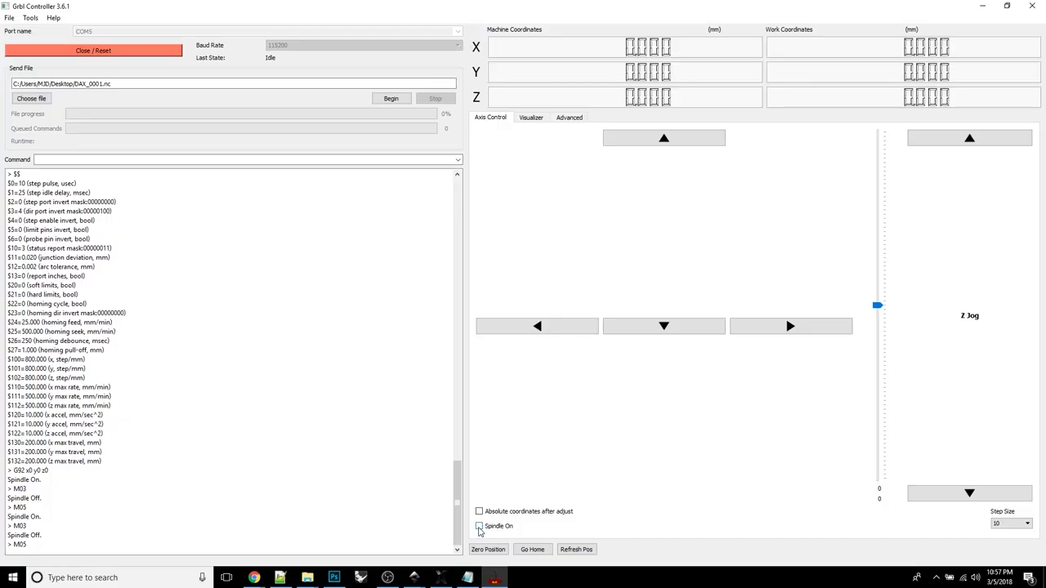
left_click(480, 527)
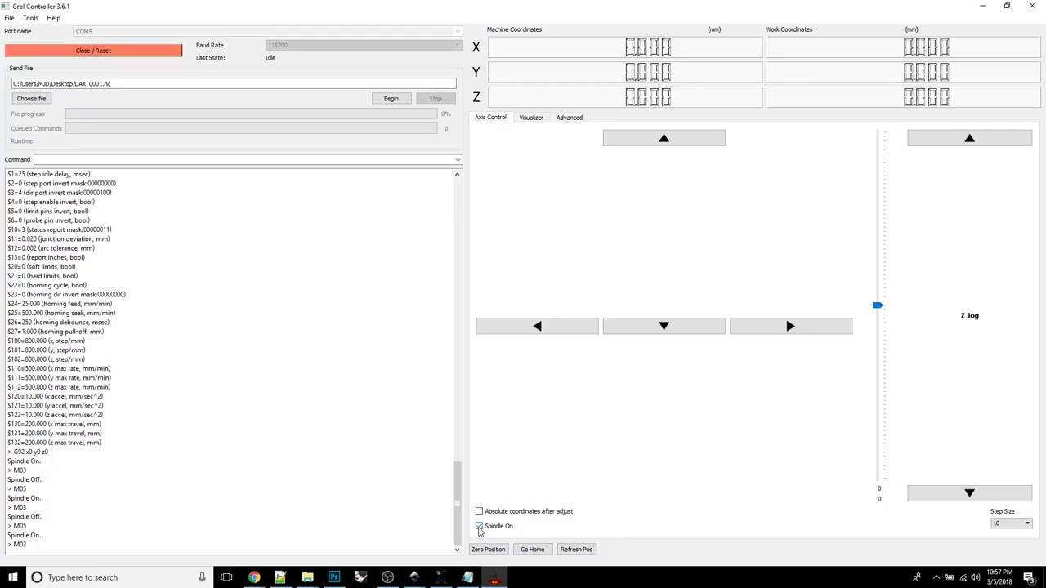
left_click(479, 527)
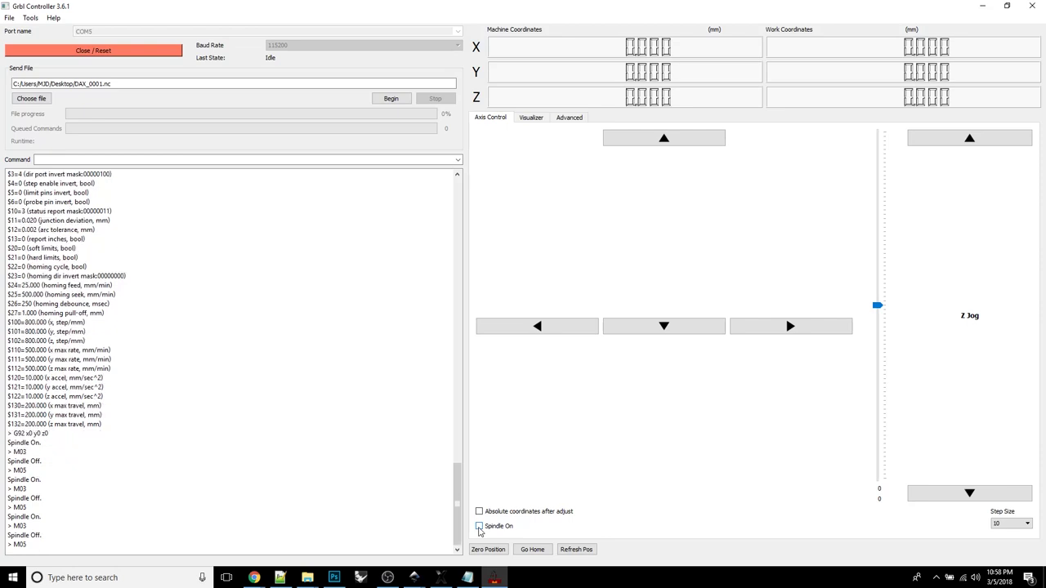